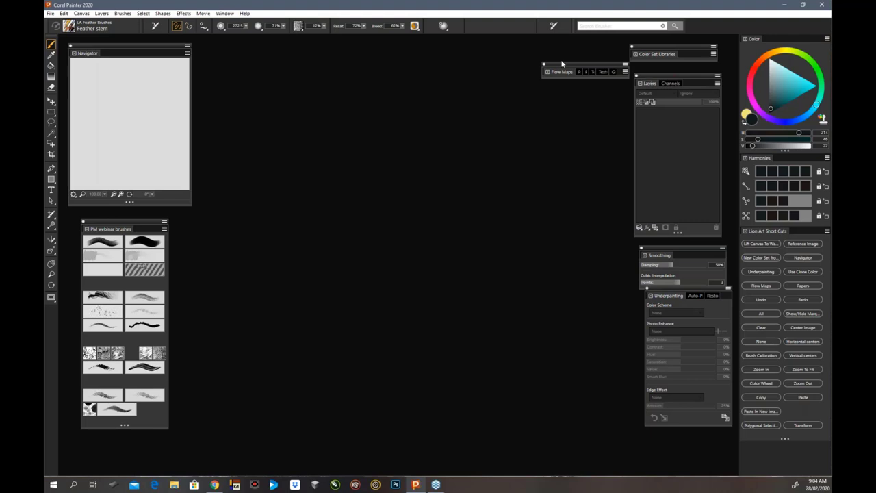
Open 1.jpg, the reference collage, from the Webinar folder on the Desktop
click(55, 16)
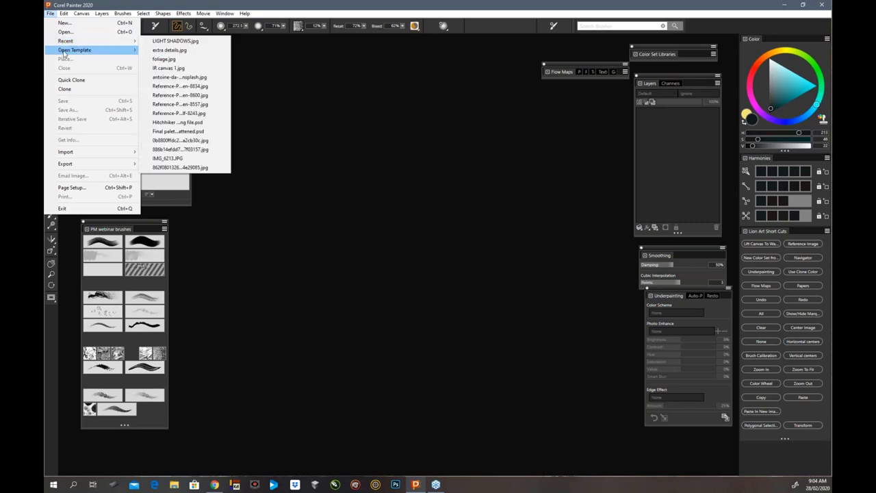
click(65, 33)
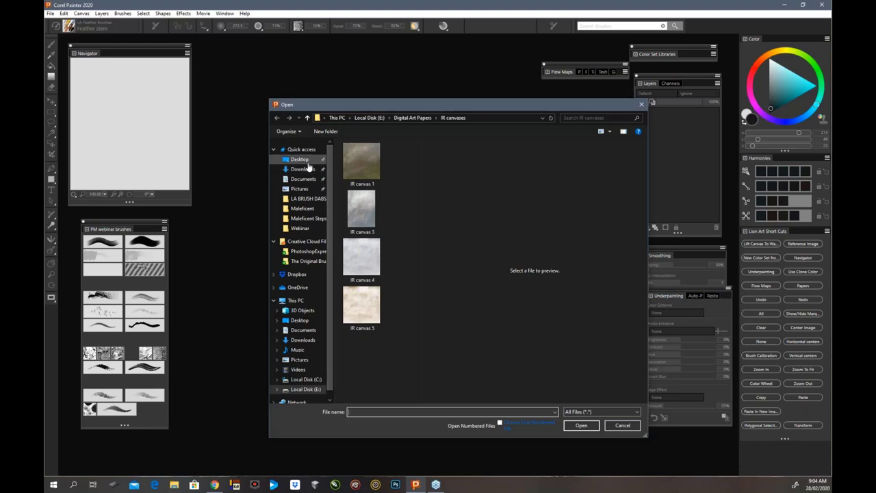
click(308, 163)
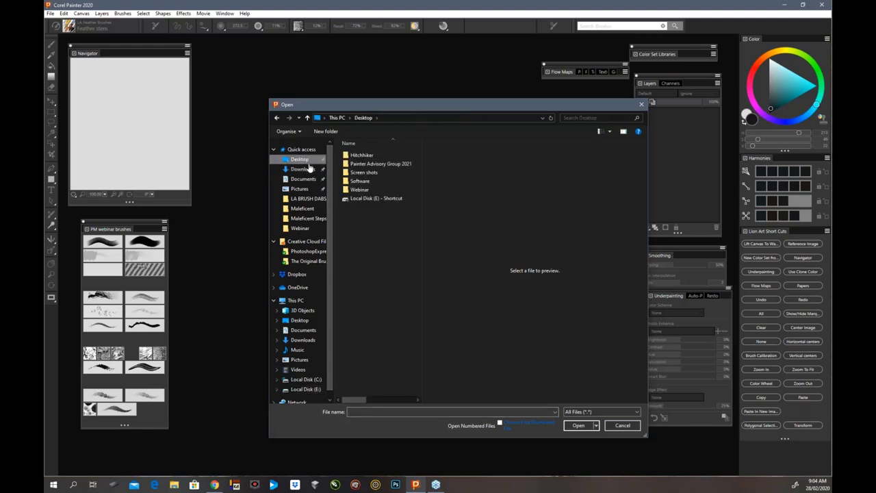
double_click(356, 189)
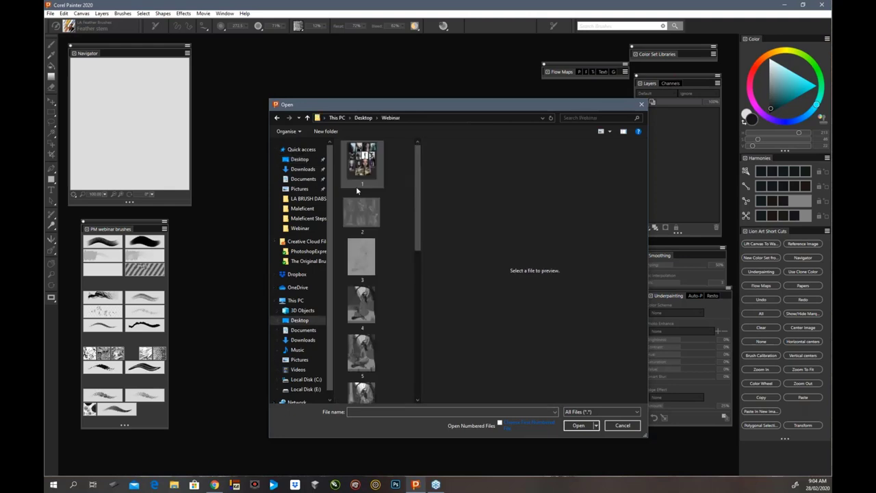
click(364, 172)
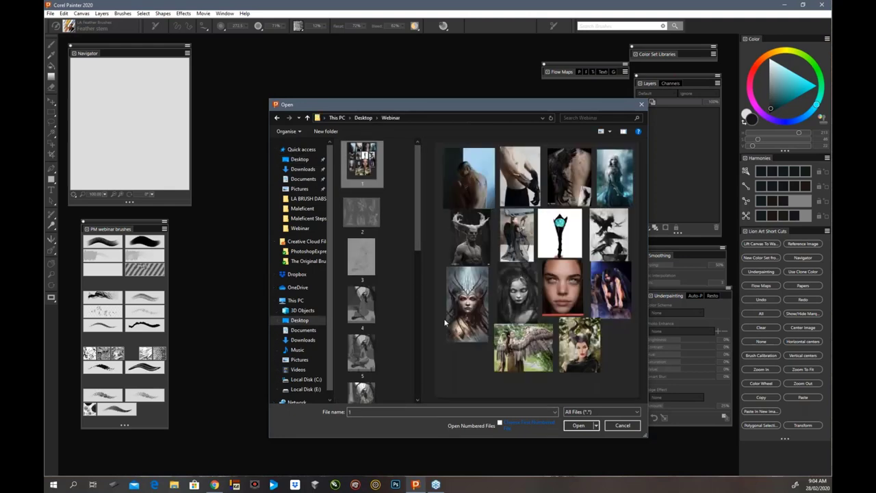
click(577, 426)
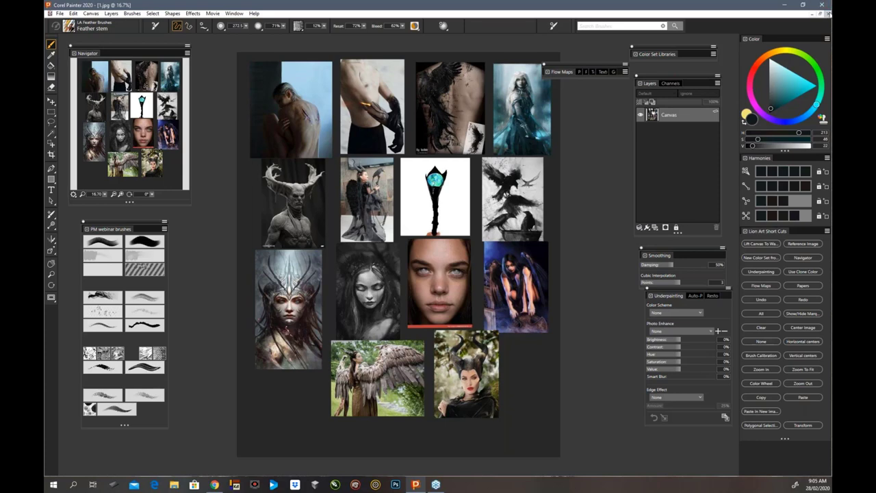
Close the 1.jpg reference collage document
click(827, 13)
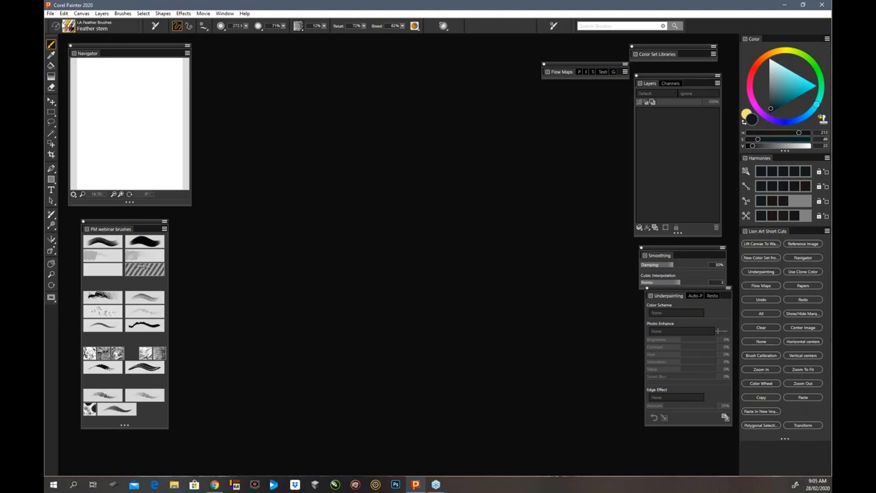
Open 2.jpg, the sheet of six Maleficent pose sketches, from the Webinar folder
click(51, 13)
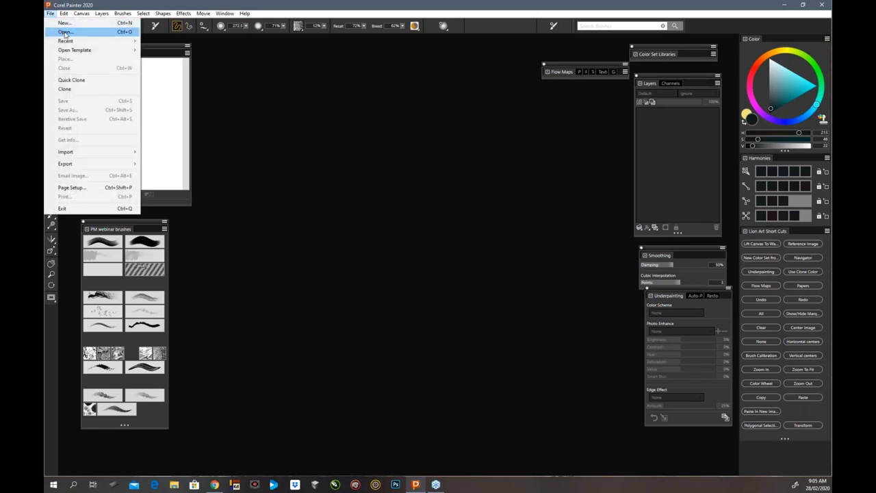
click(65, 34)
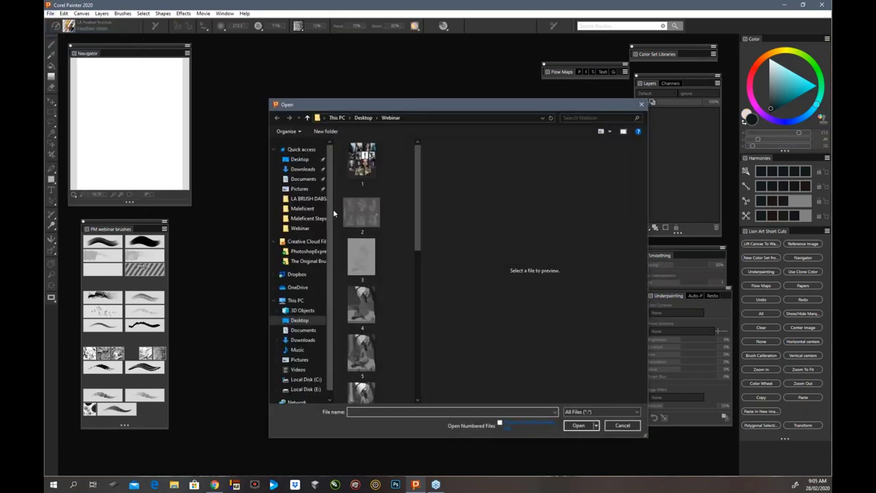
click(352, 210)
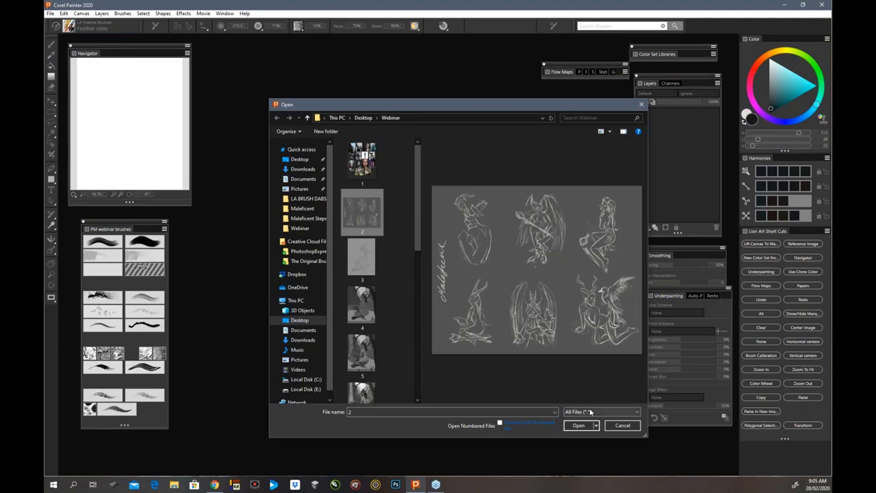
click(581, 426)
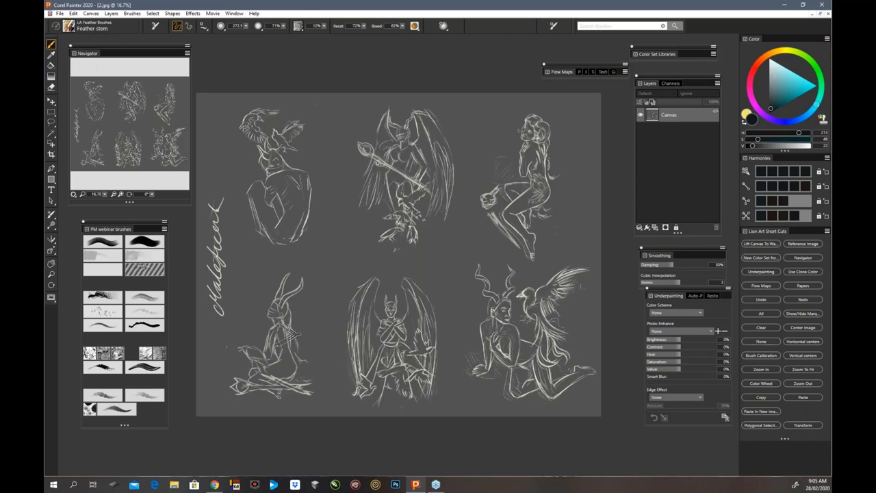
mouse_move(277, 322)
mouse_down()
mouse_move(301, 305)
mouse_move(299, 296)
mouse_move(281, 335)
mouse_move(300, 329)
mouse_move(286, 340)
mouse_move(295, 329)
mouse_move(284, 327)
mouse_up()
Close 2.jpg, open the 3.jpg line drawing from Webinar, then close it too
click(828, 13)
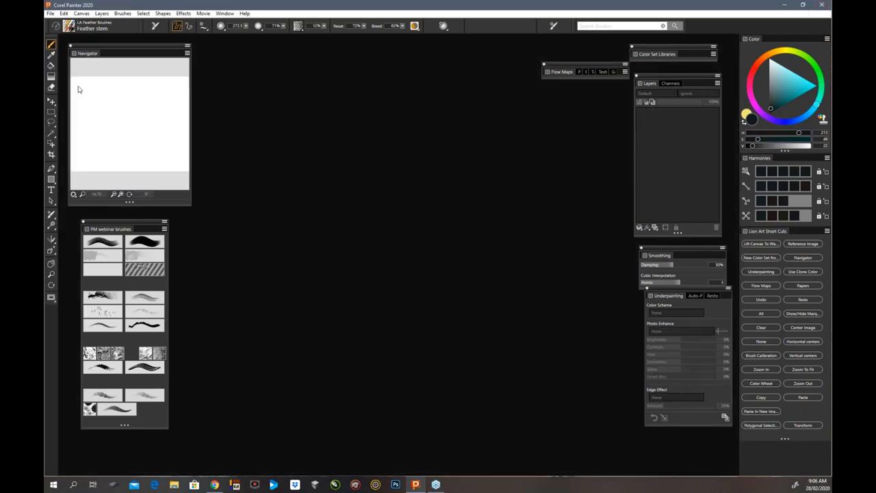
click(50, 13)
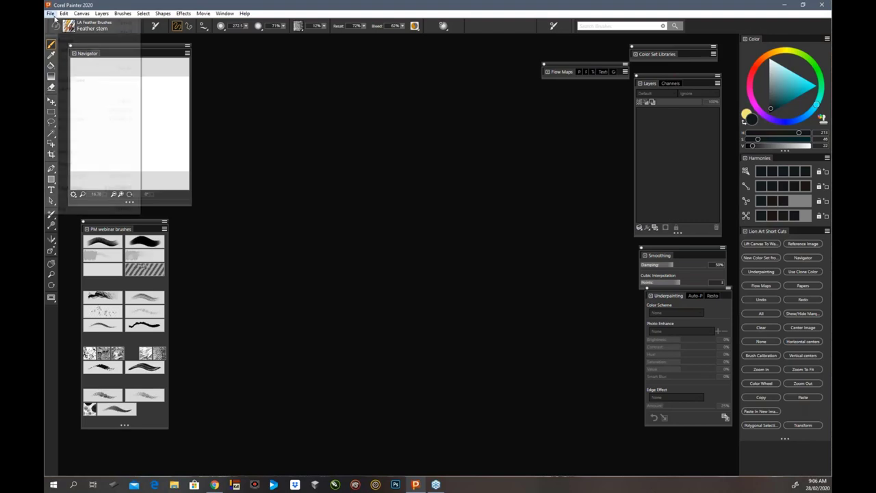
click(65, 32)
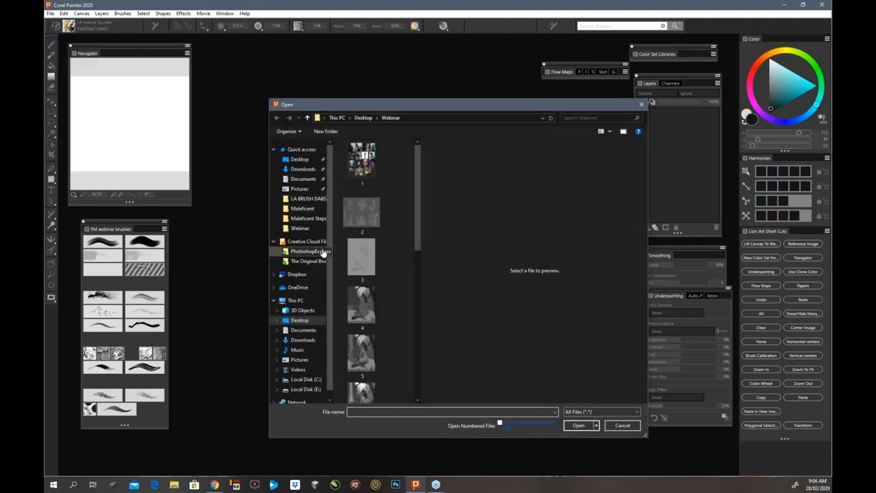
click(360, 258)
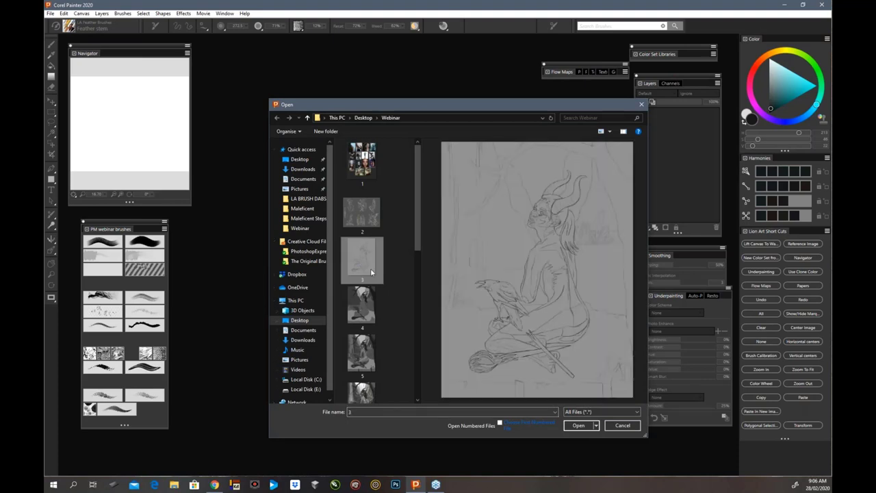
click(568, 429)
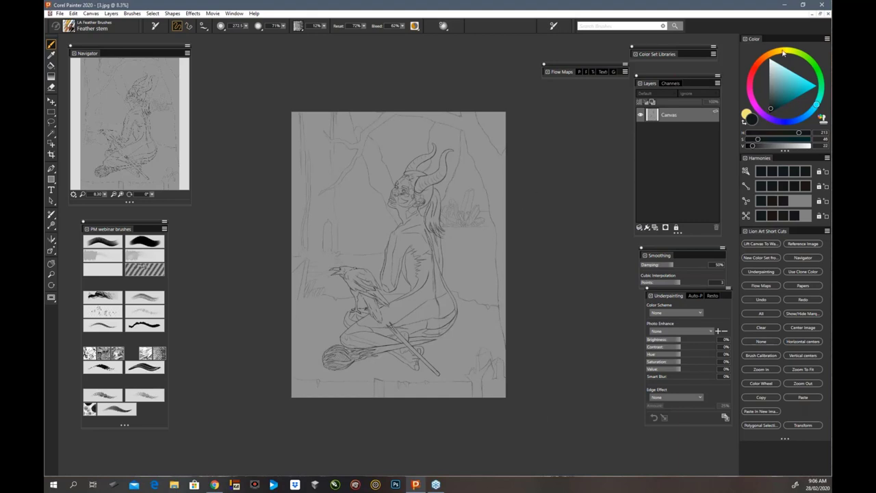
click(826, 14)
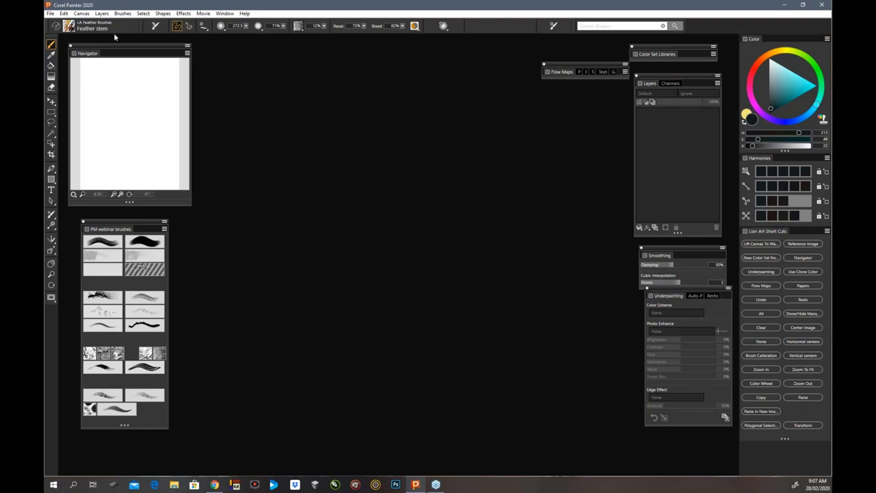
Open 4.jpg, the grey value study of the horned figure and raven
click(54, 14)
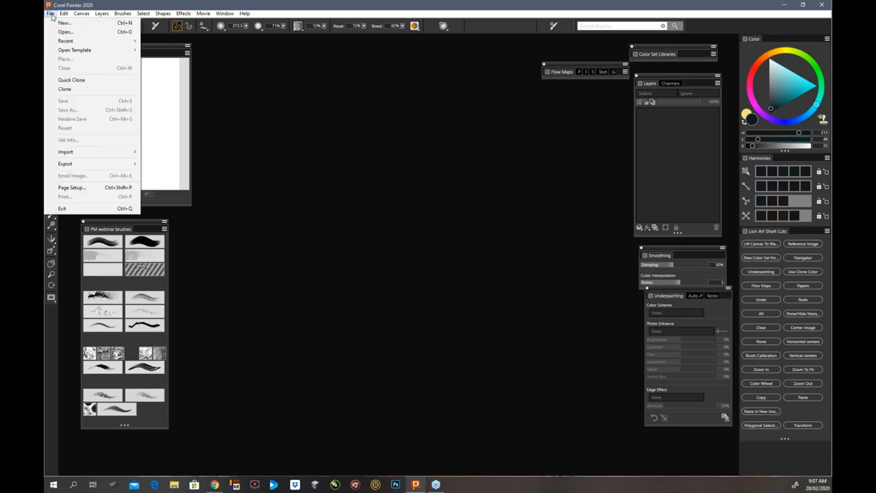
click(62, 32)
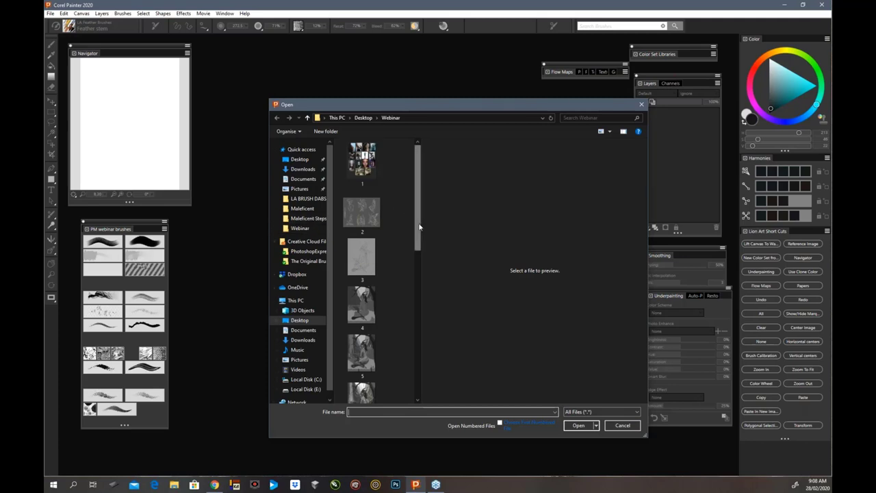
scroll(419, 227, down, 1)
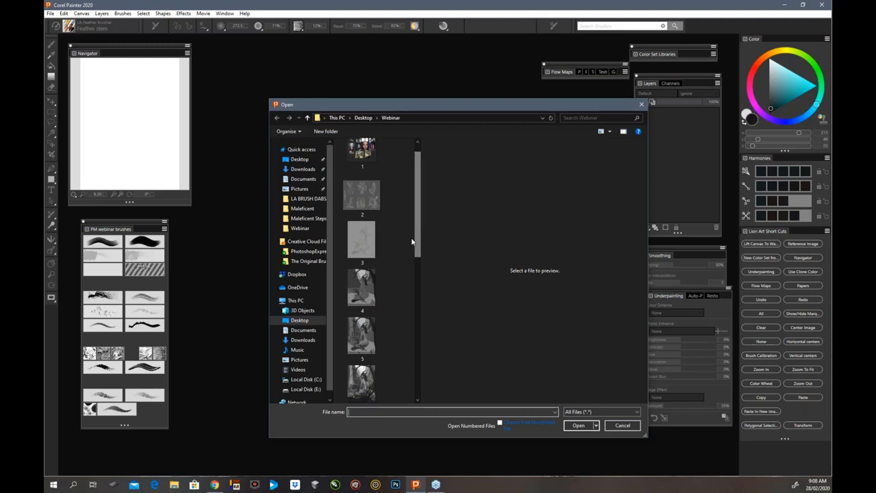
click(383, 278)
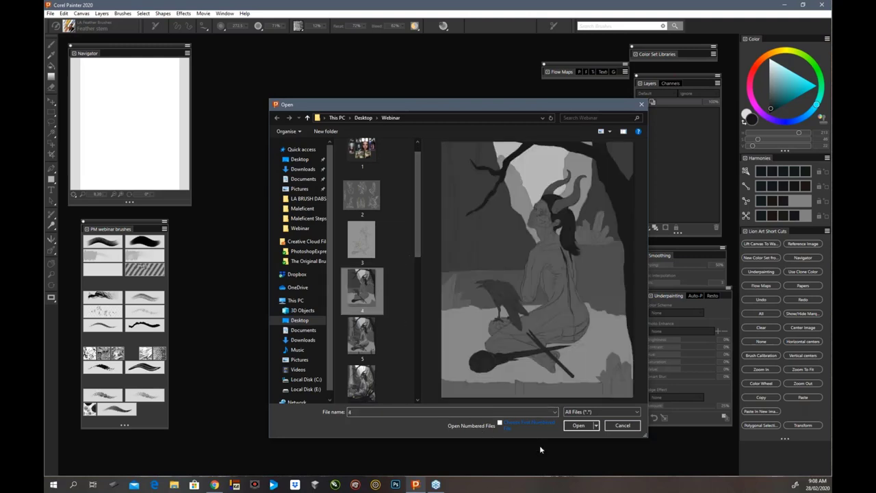
click(579, 426)
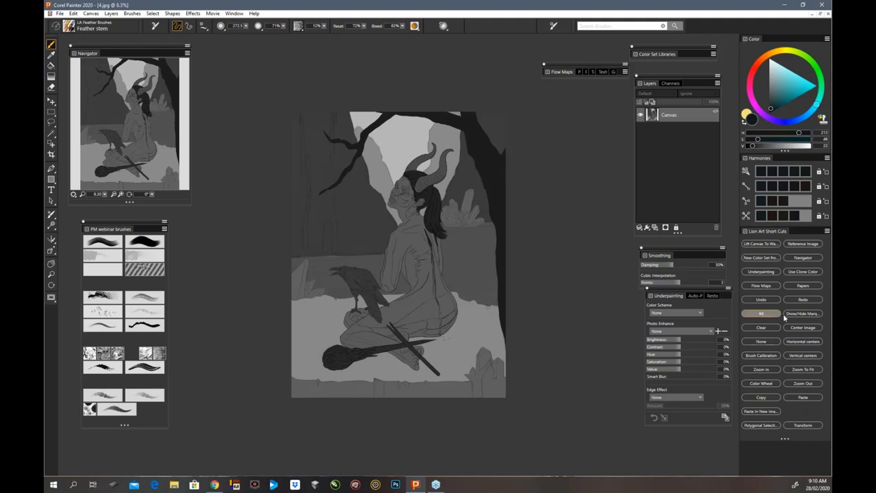
click(759, 314)
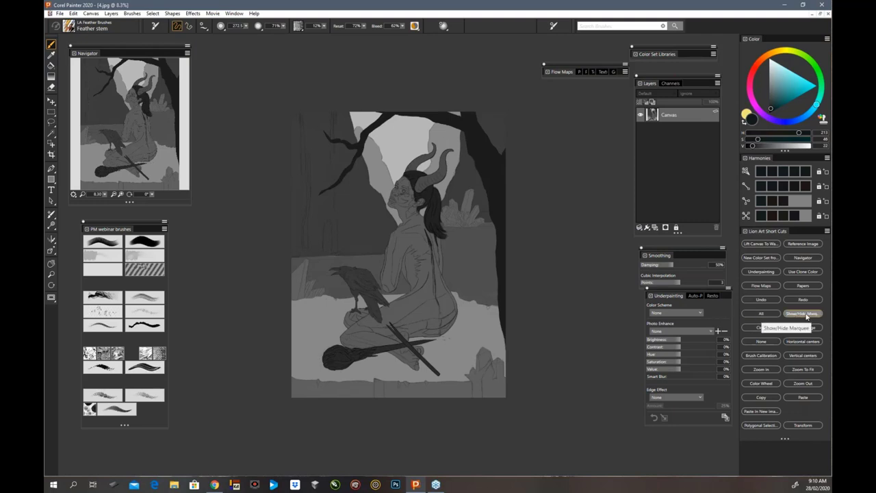
click(802, 314)
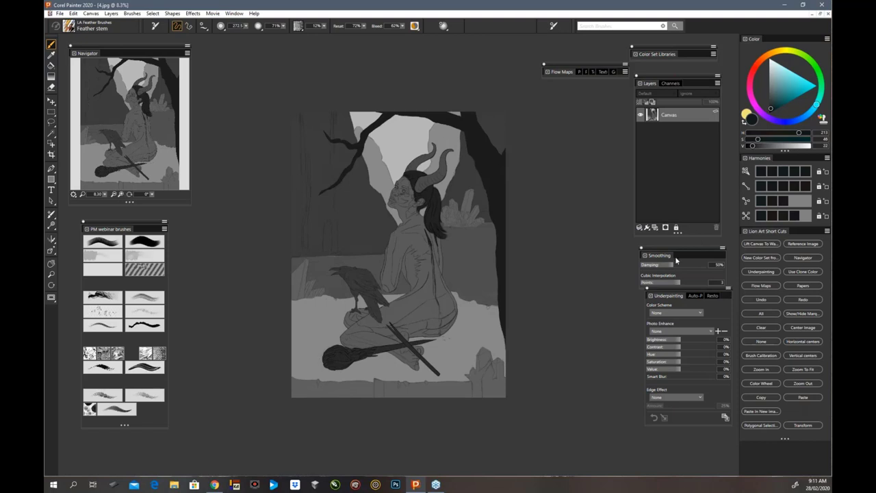
click(639, 227)
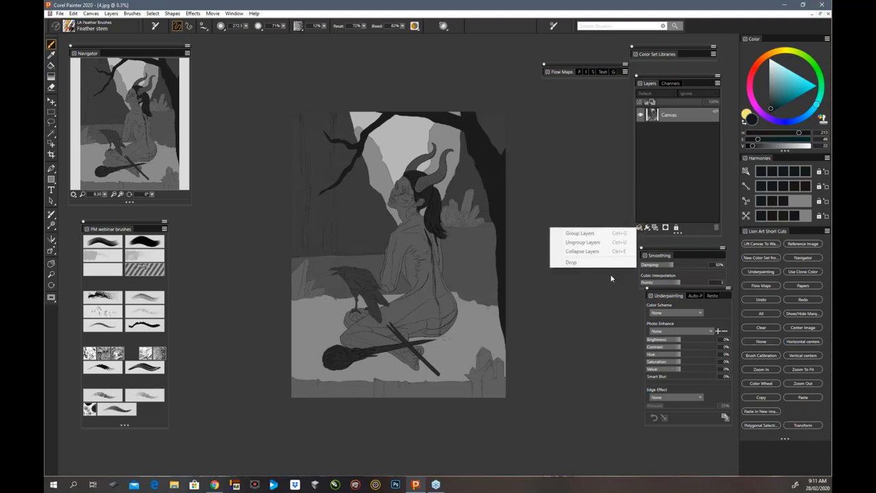
click(642, 228)
click(674, 115)
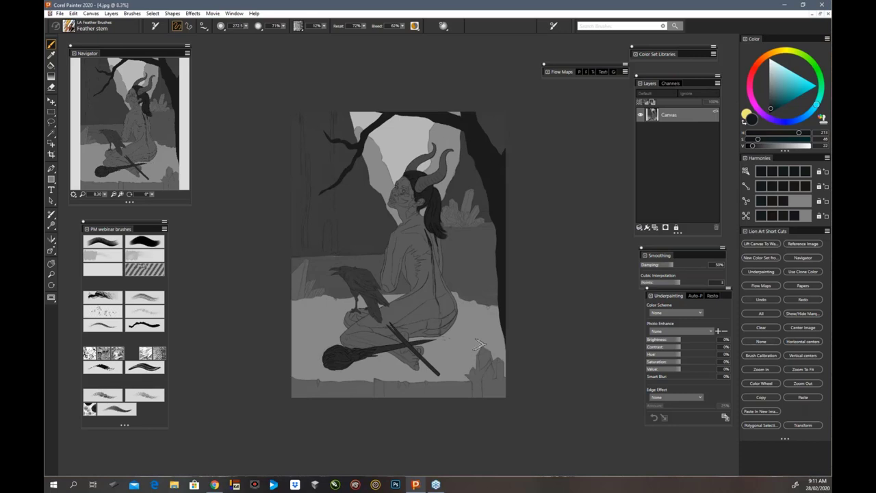
Bring up the File menu with the 4.jpg study still open
click(60, 13)
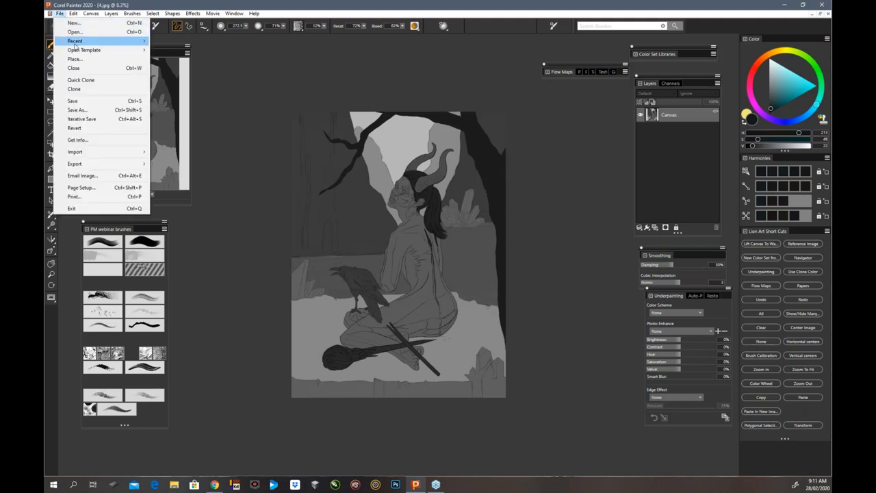
Close 4.jpg without saving changes and open 5.jpg from Desktop\Webinar
click(95, 60)
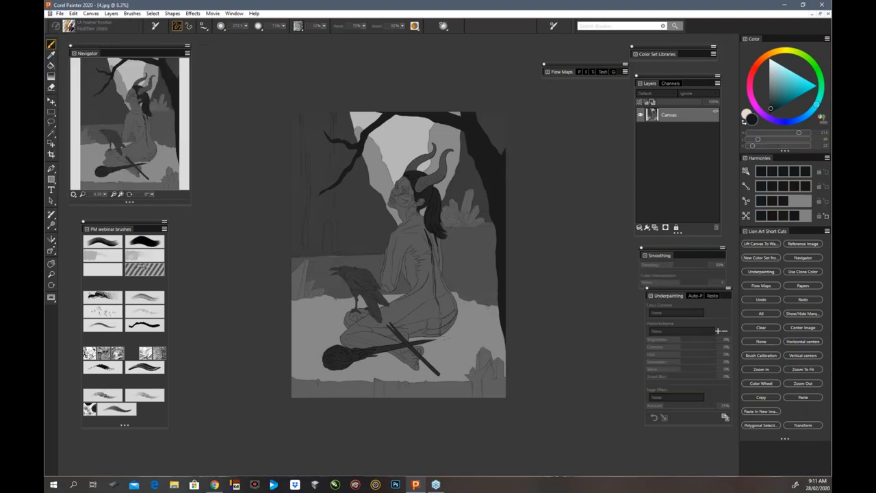
click(447, 272)
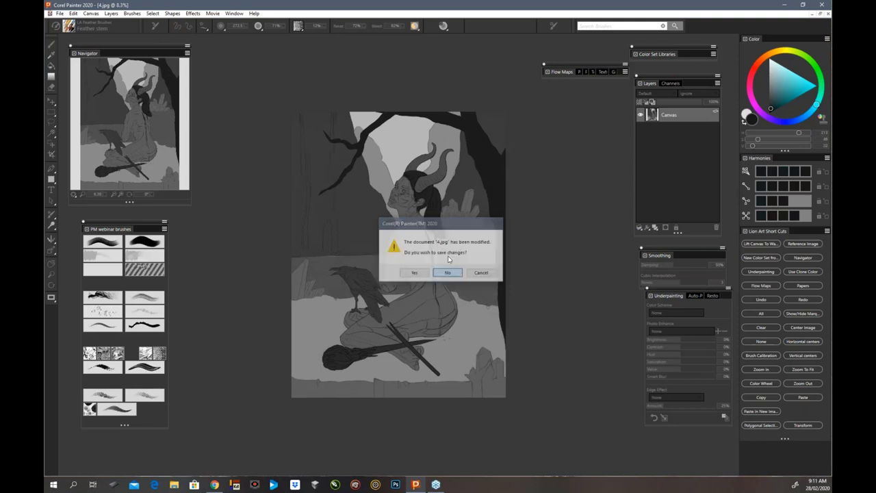
click(50, 13)
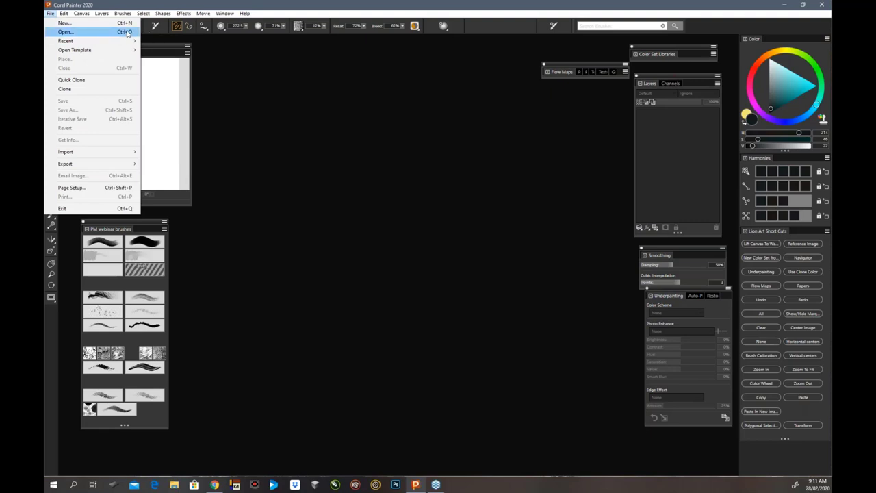
click(129, 32)
drag(418, 236, 418, 260)
click(362, 286)
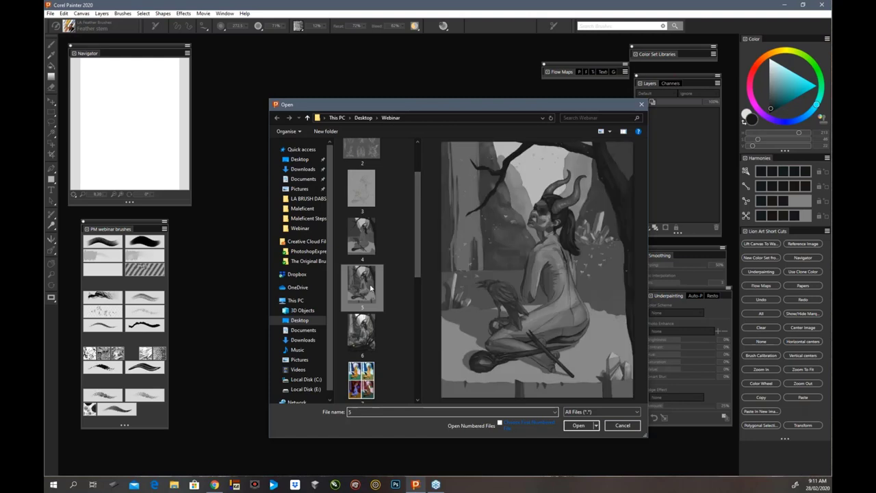
click(578, 425)
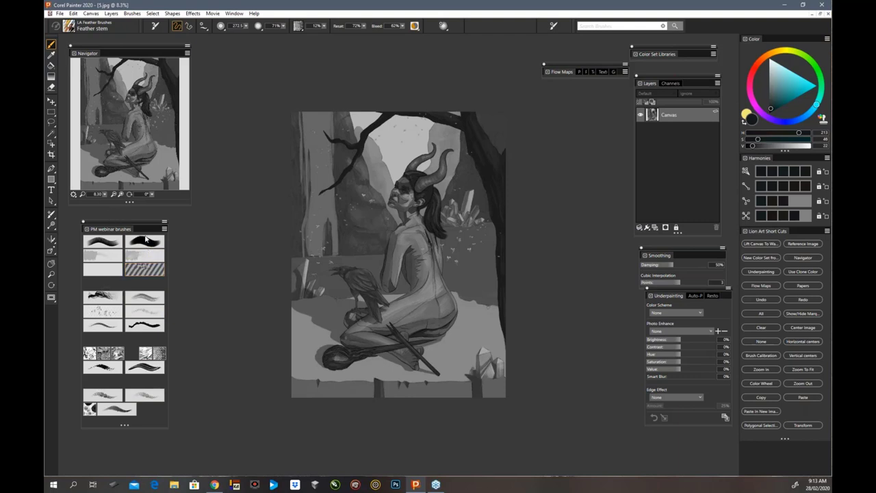
Choose the Flat Color brush category and its Square Block In variant
click(151, 260)
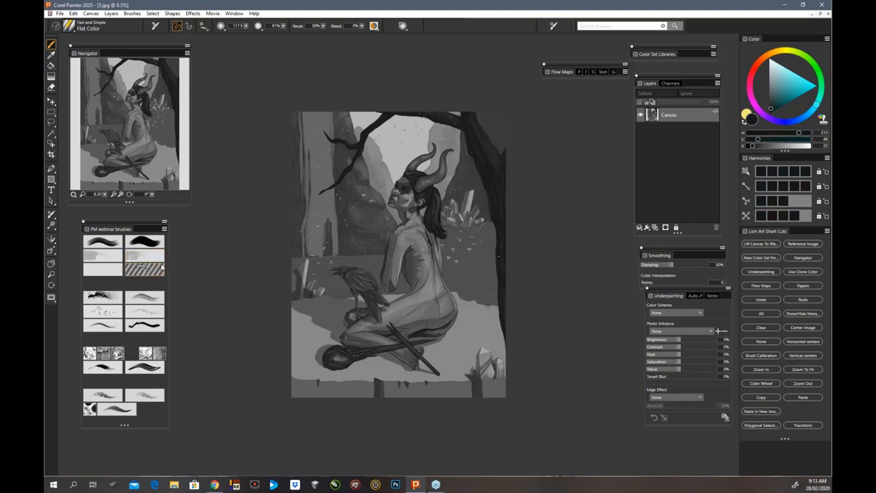
click(115, 243)
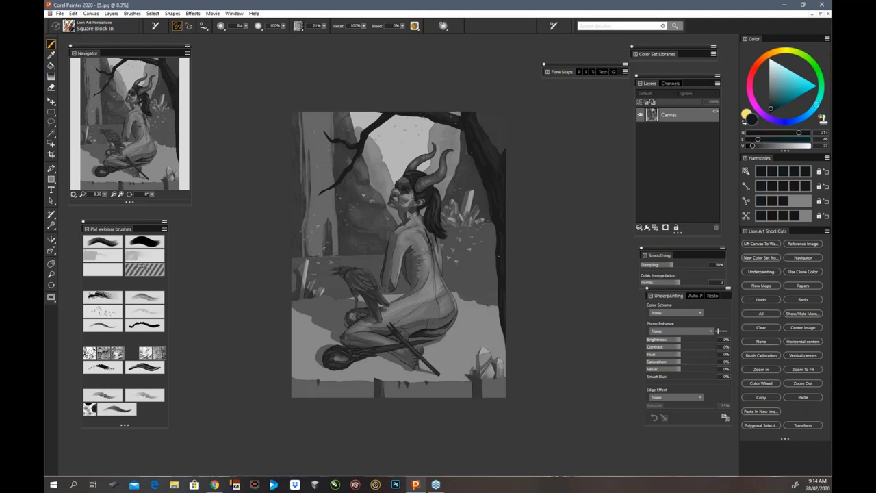
Close the Brush Library list, dismiss the File menu once, then bring it up again
click(70, 27)
click(59, 14)
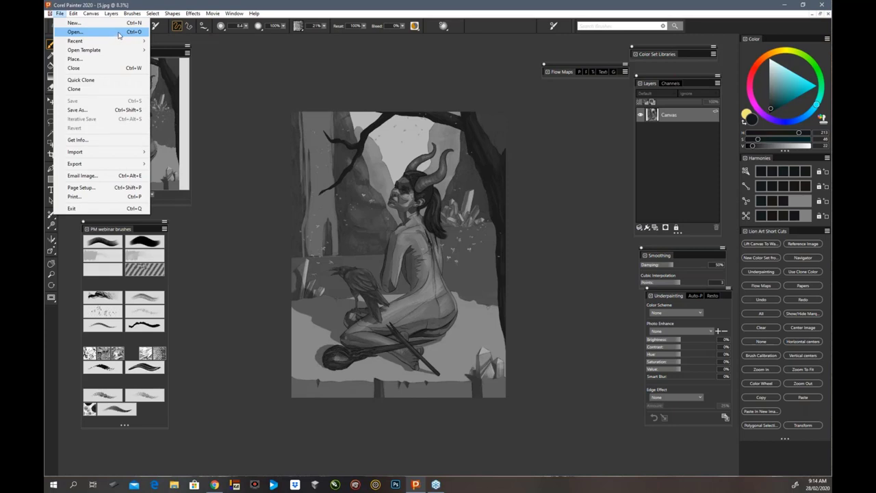
click(235, 151)
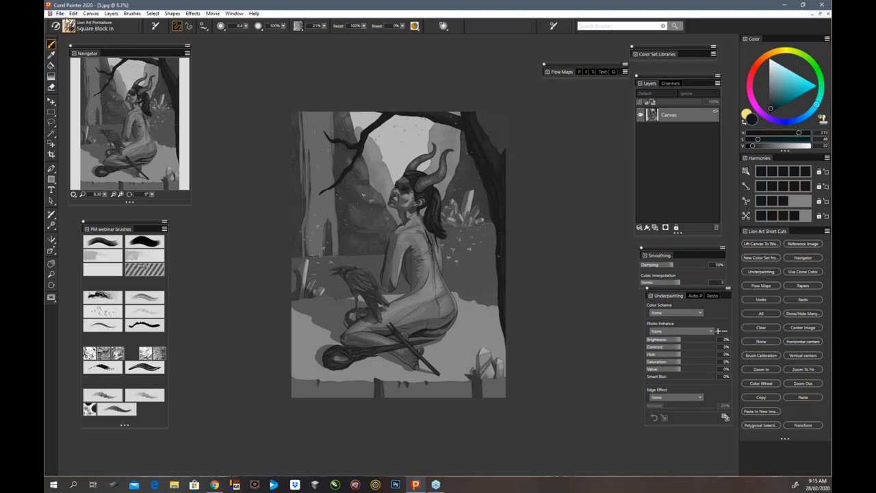
click(60, 14)
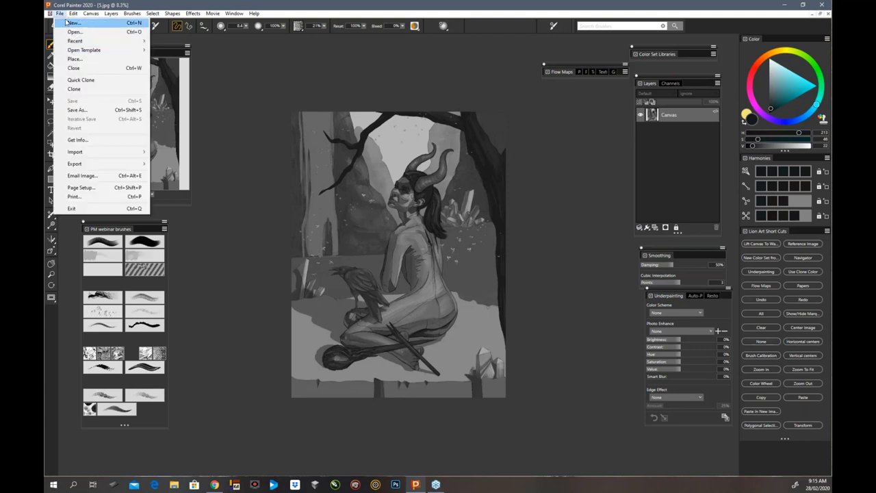
Close 5.jpg and open 6.jpg, the painting with green glowing accents, from Webinar
click(826, 19)
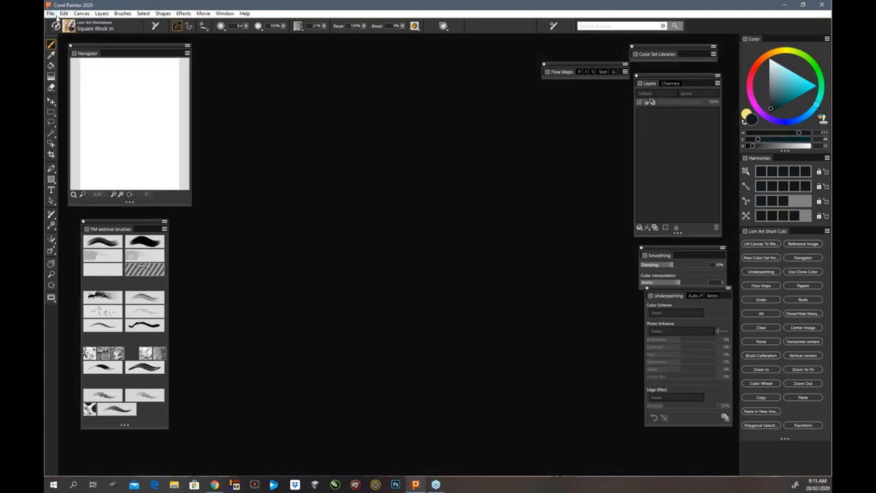
click(50, 14)
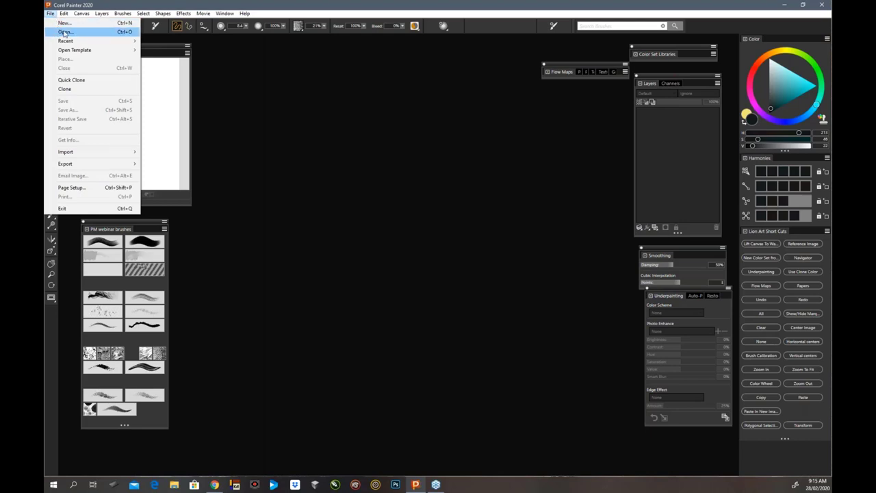
click(67, 32)
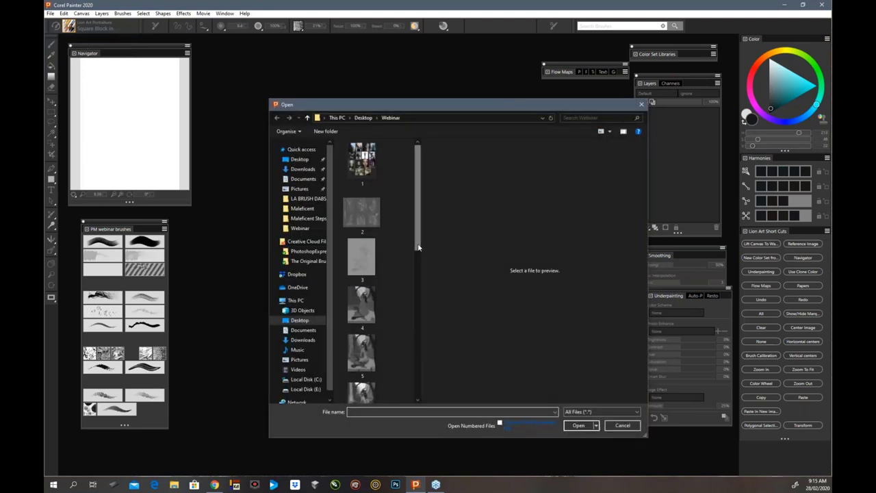
drag(418, 249, 420, 258)
scroll(418, 253, down, 3)
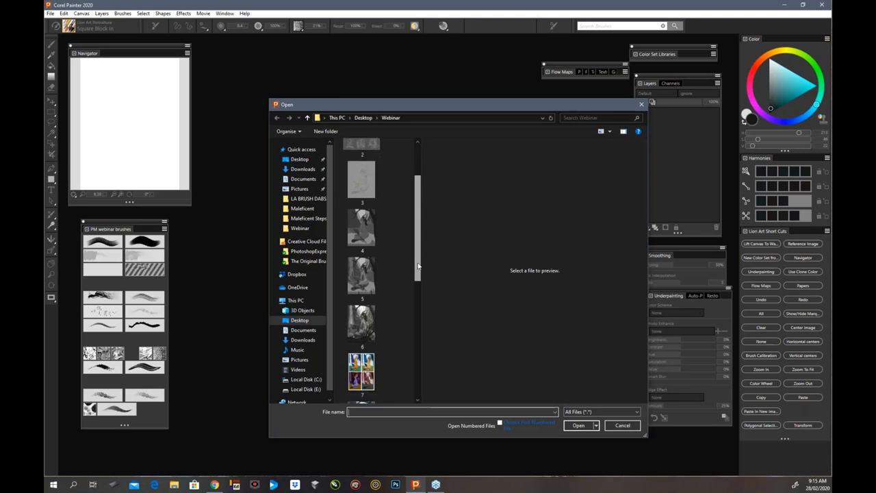
scroll(417, 246, down, 2)
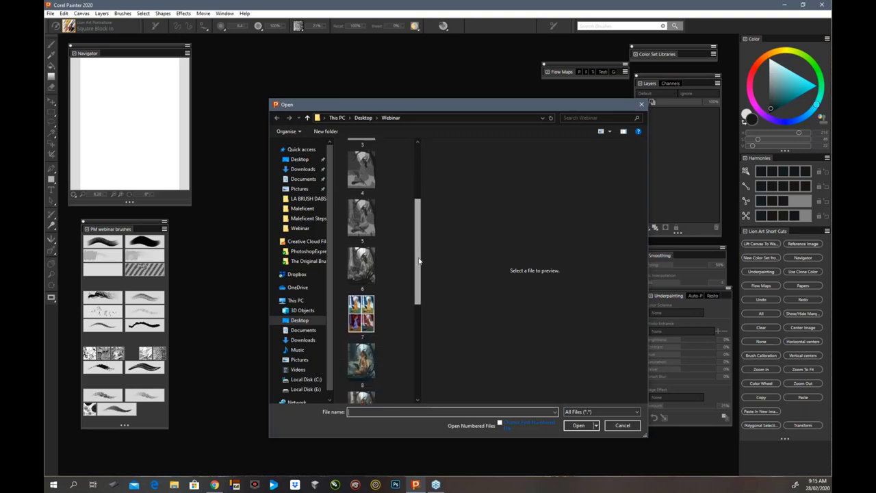
click(367, 252)
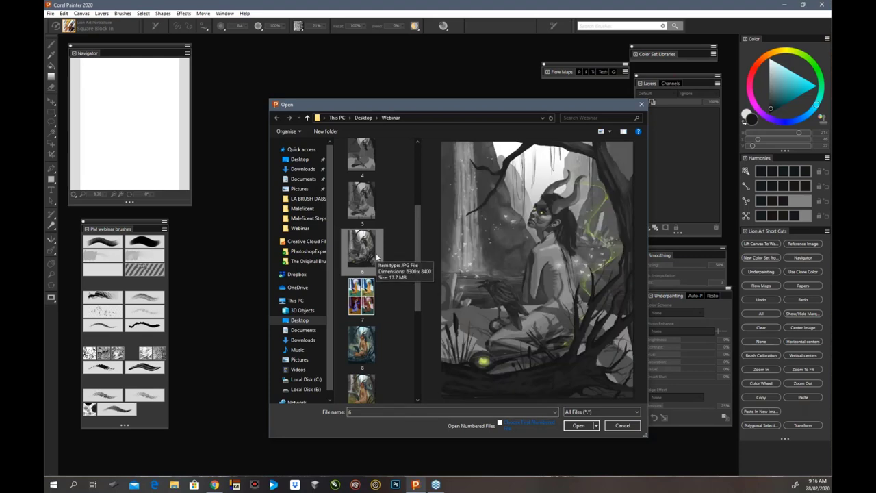
click(578, 426)
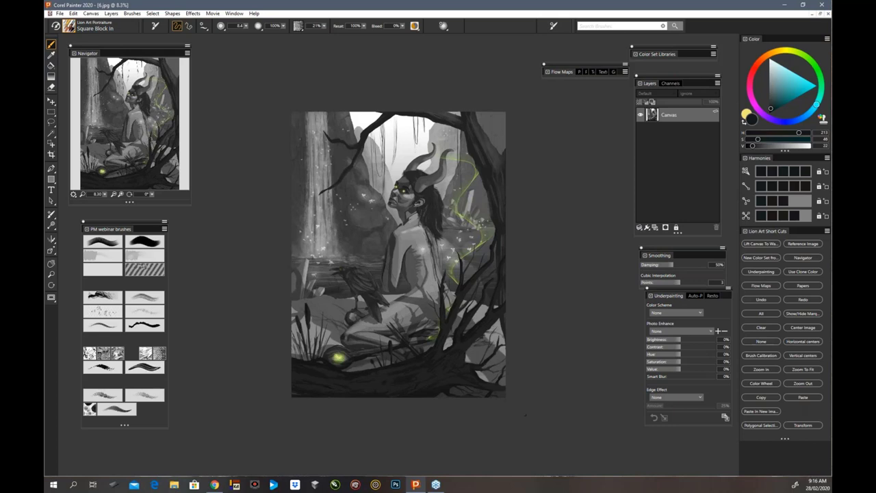
Close the stage 6 painting and open 7.jpg, the sheet of four colour-scheme studies
click(61, 13)
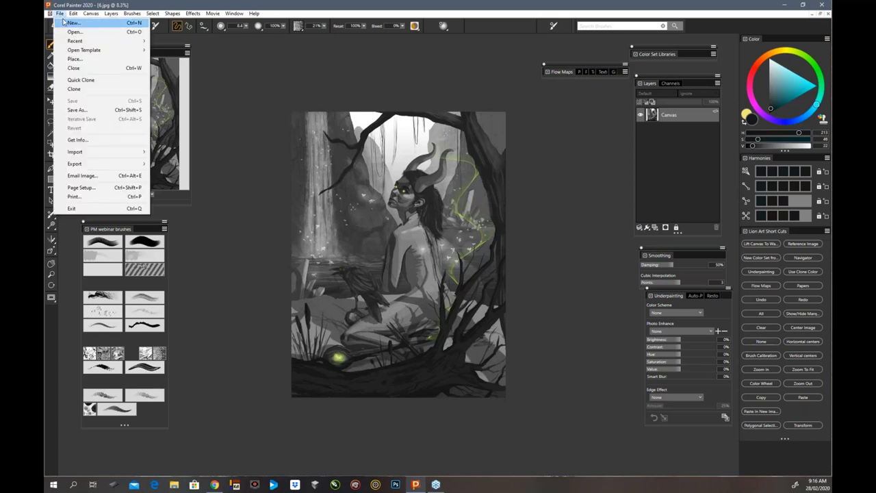
click(77, 68)
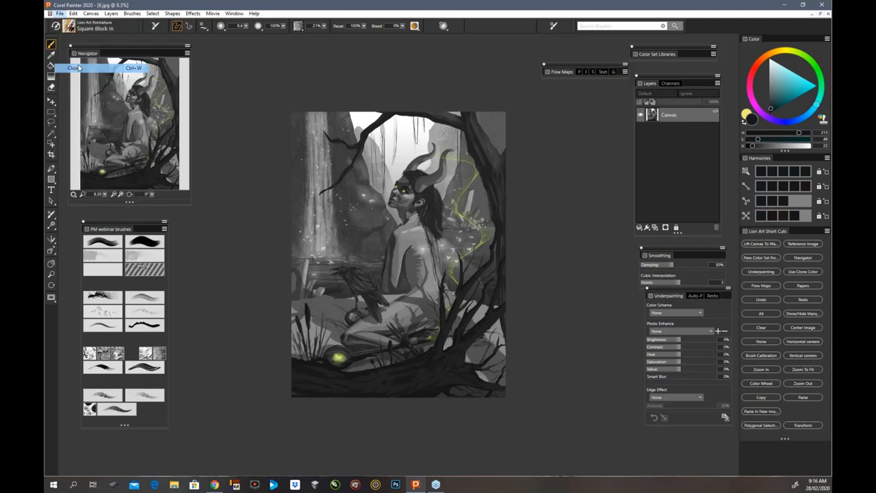
click(50, 13)
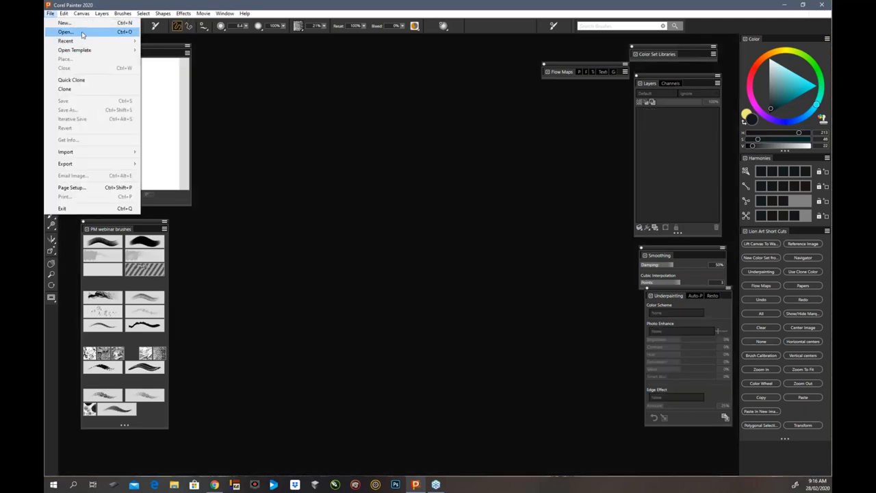
click(82, 32)
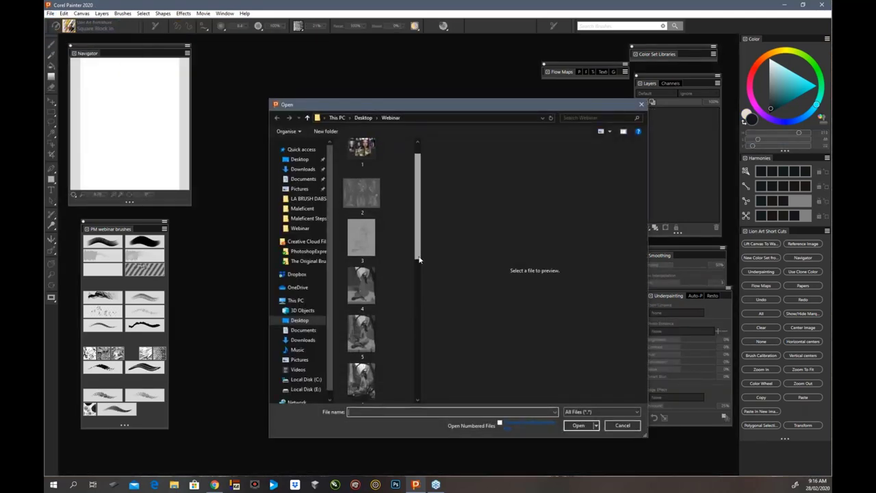
drag(420, 259, 420, 316)
click(367, 299)
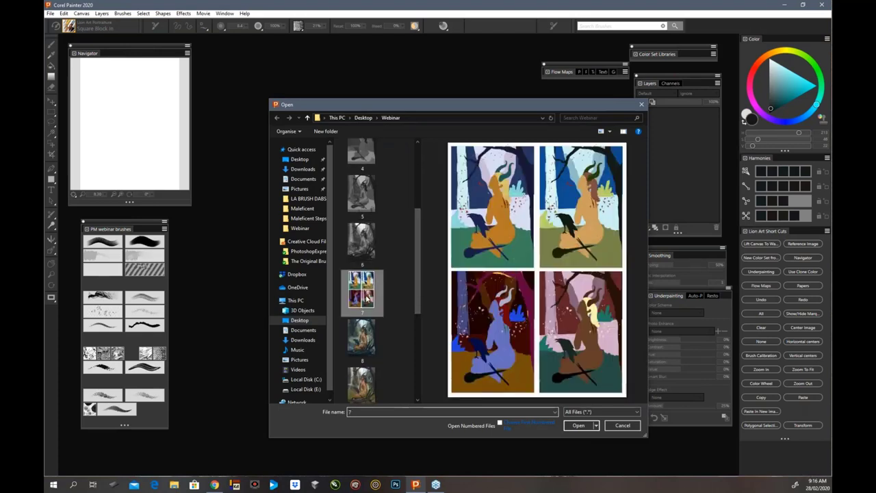
click(576, 425)
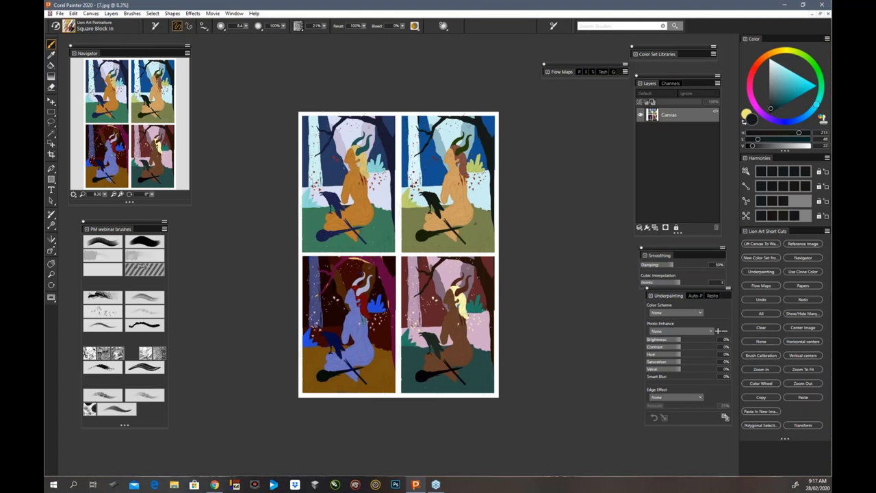
Bring up the File menu with 7.jpg on screen, ready to open the next image
click(60, 13)
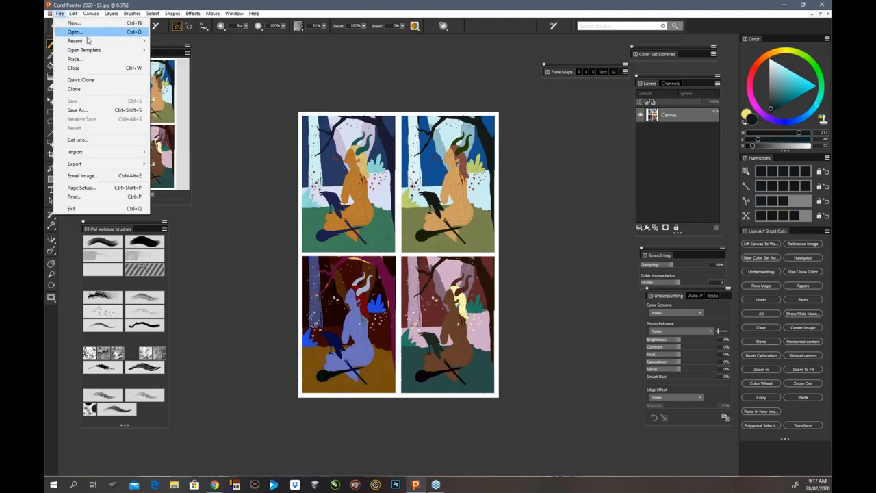
Close 7.jpg, open 8.jpg from the Webinar folder, and add an empty Layer 1
click(93, 68)
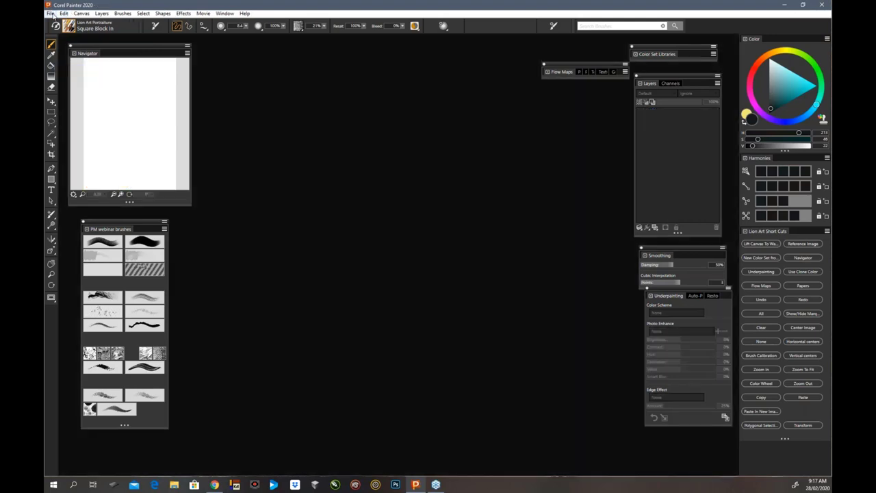
click(50, 13)
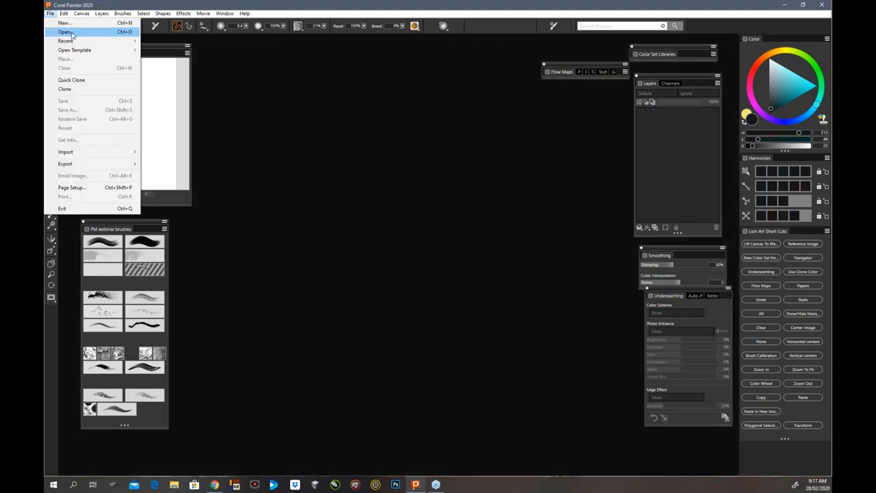
click(62, 32)
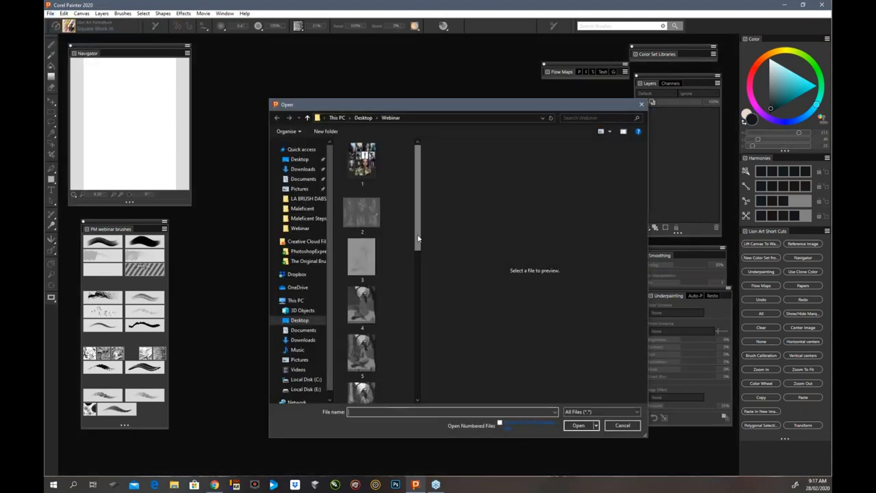
drag(416, 241, 421, 331)
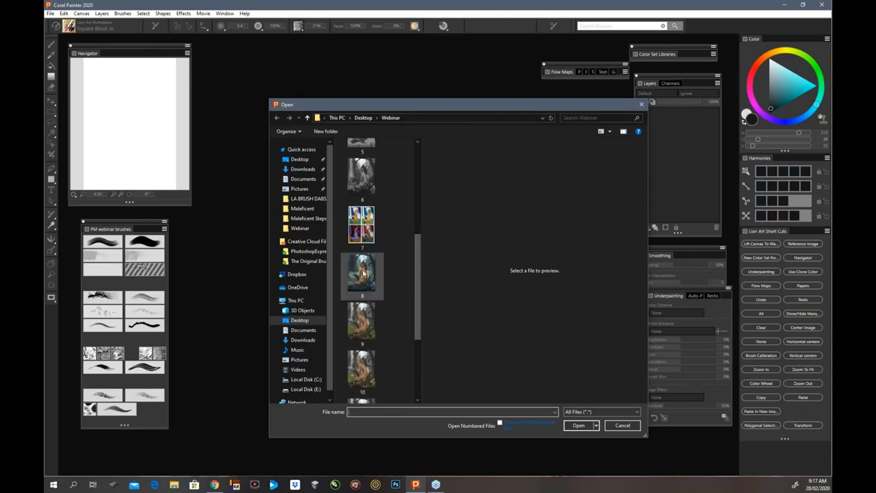
click(361, 272)
click(578, 426)
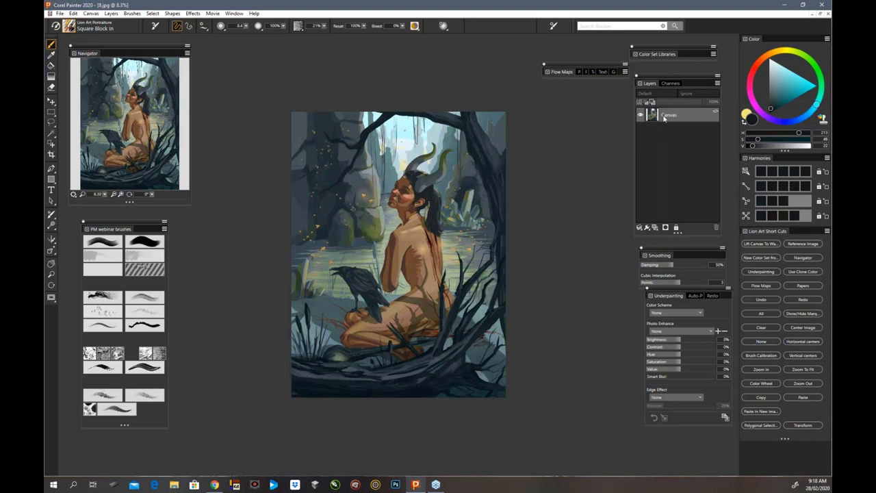
click(655, 230)
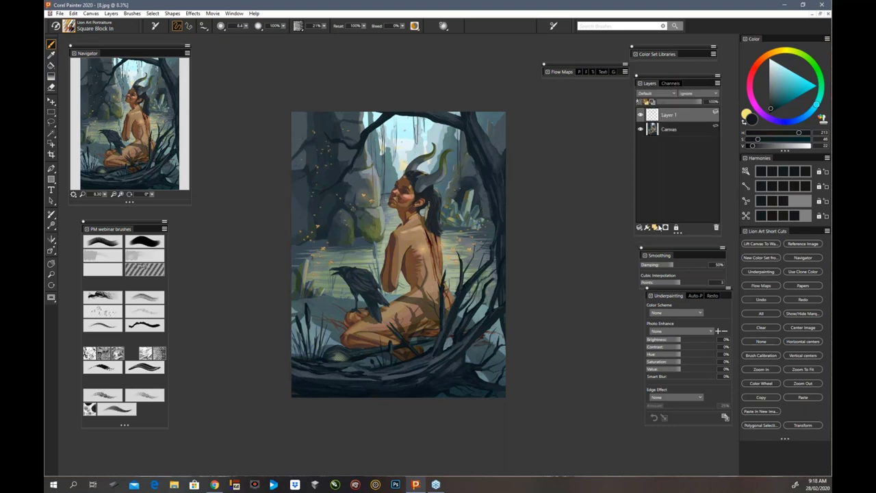
click(673, 94)
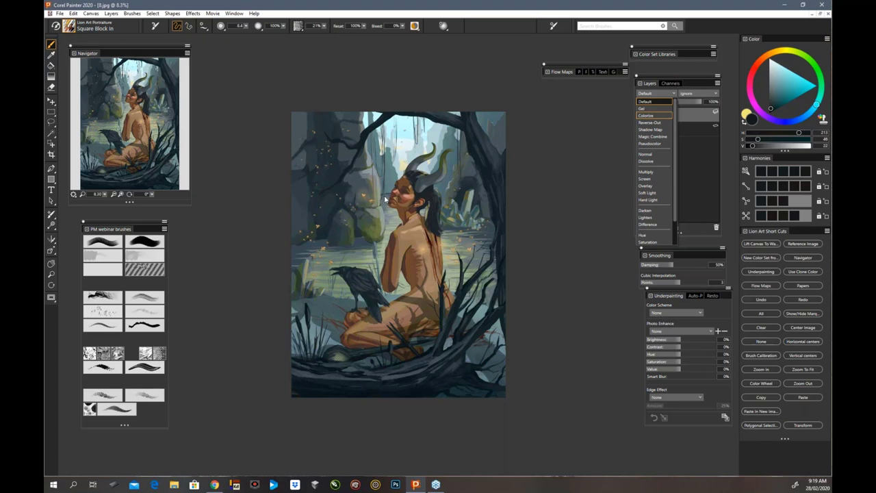
click(689, 134)
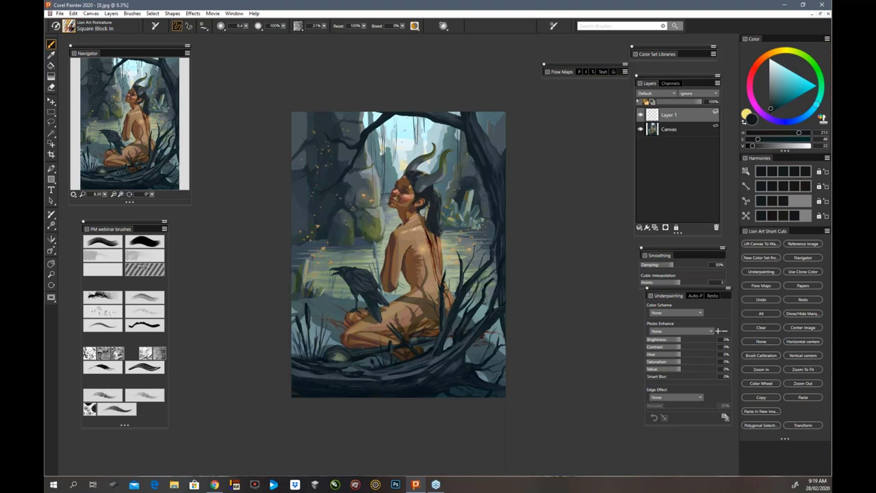
click(60, 13)
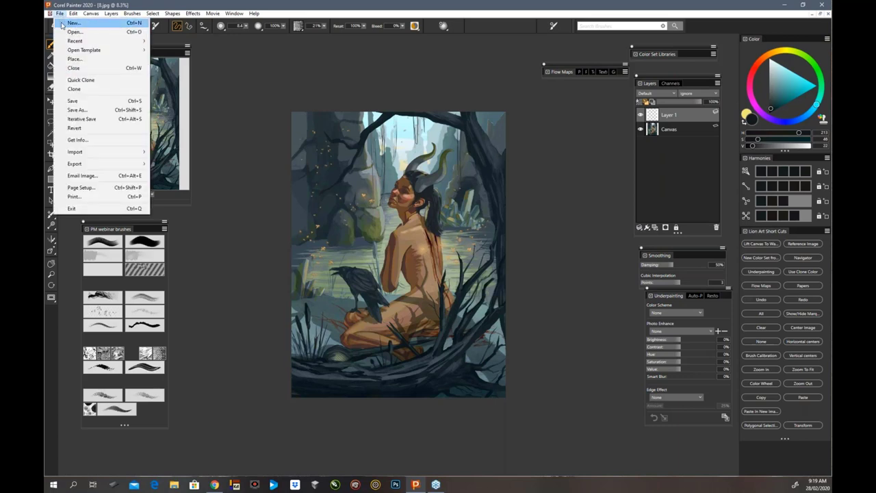
Close 8.jpg without saving changes and open 9.jpg from the Webinar folder
click(83, 69)
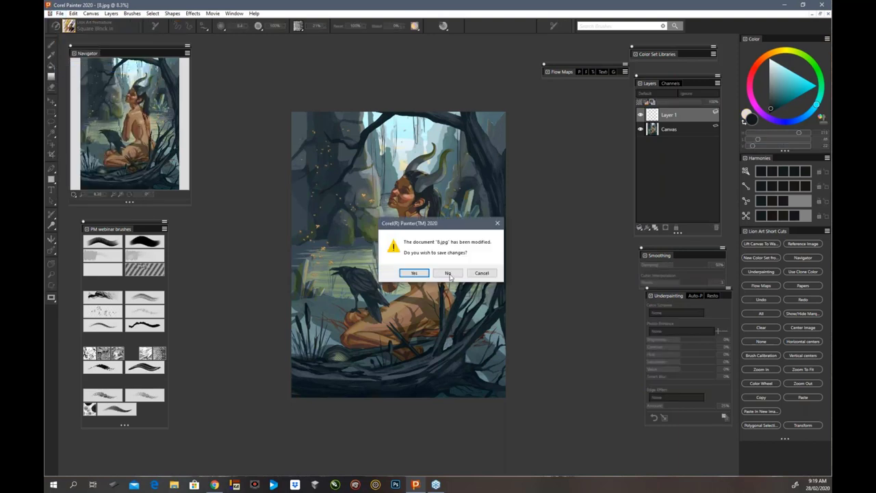
click(448, 273)
click(51, 13)
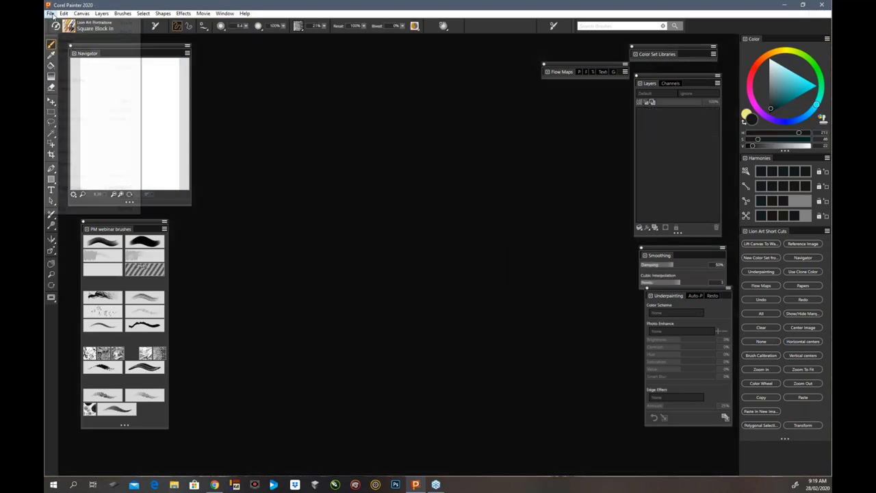
click(85, 35)
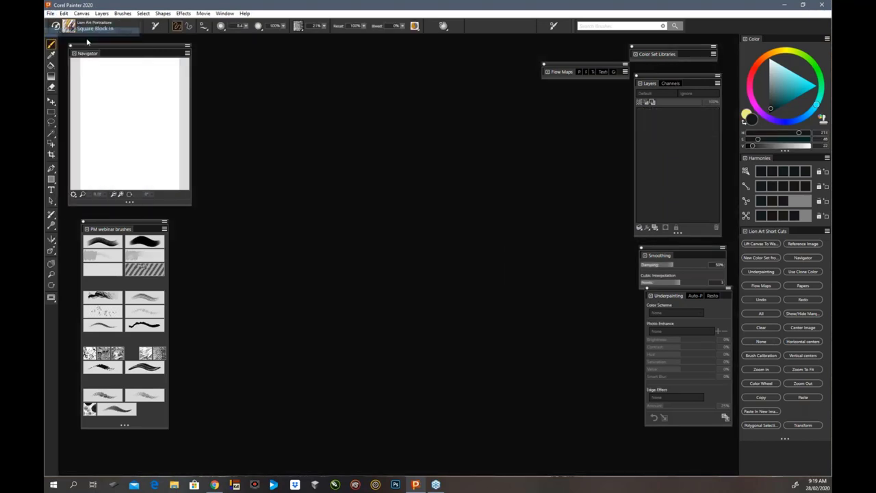
scroll(418, 308, down, 5)
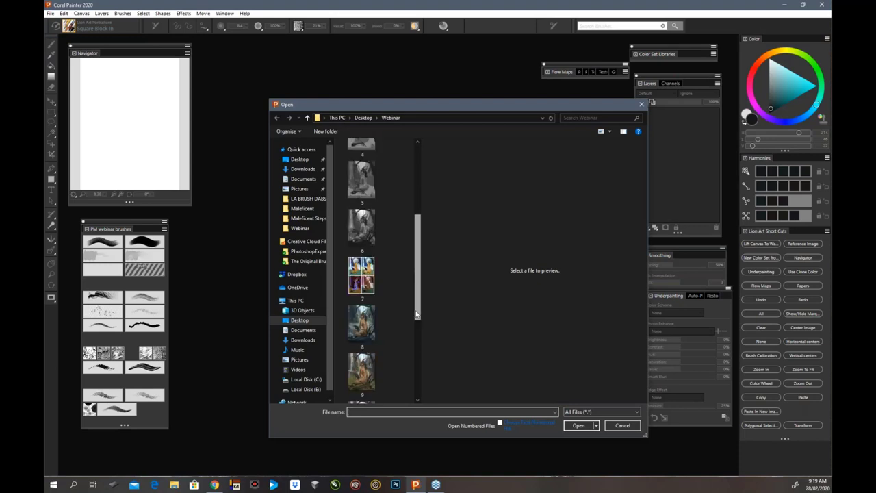
scroll(417, 314, down, 3)
click(375, 287)
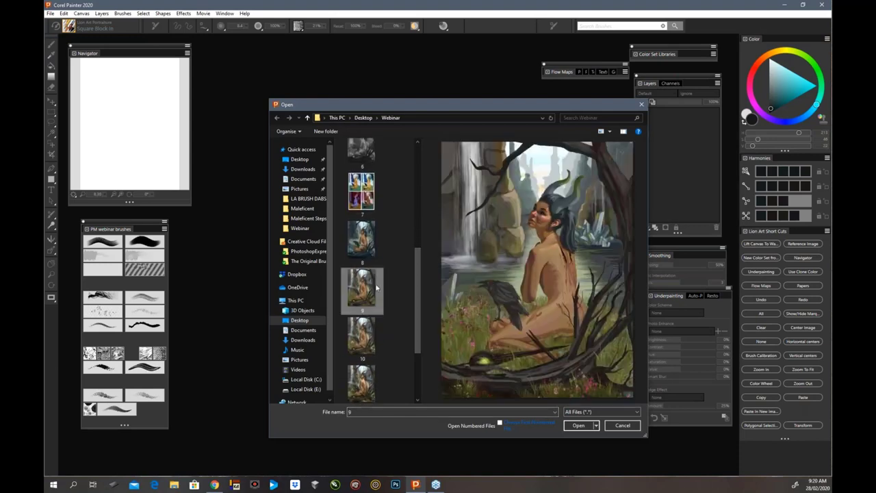
click(578, 425)
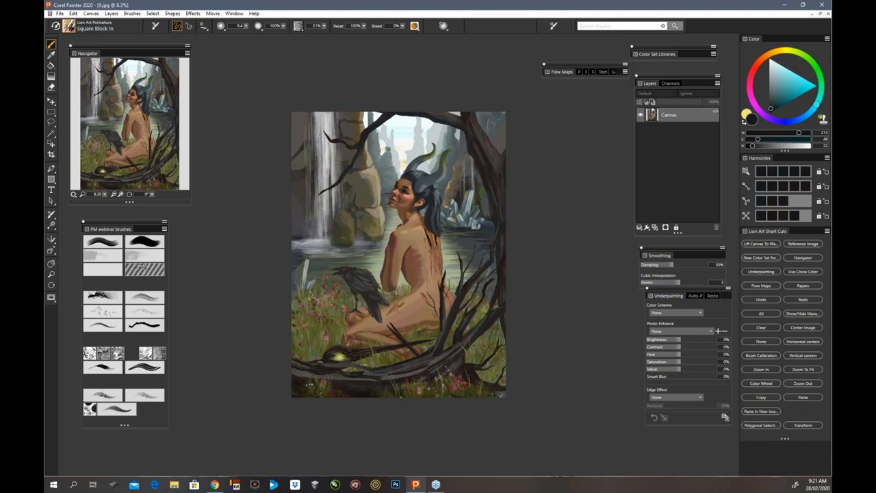
Close 9.jpg and open 10.jpg, after briefly previewing 11 in the Webinar folder
click(61, 14)
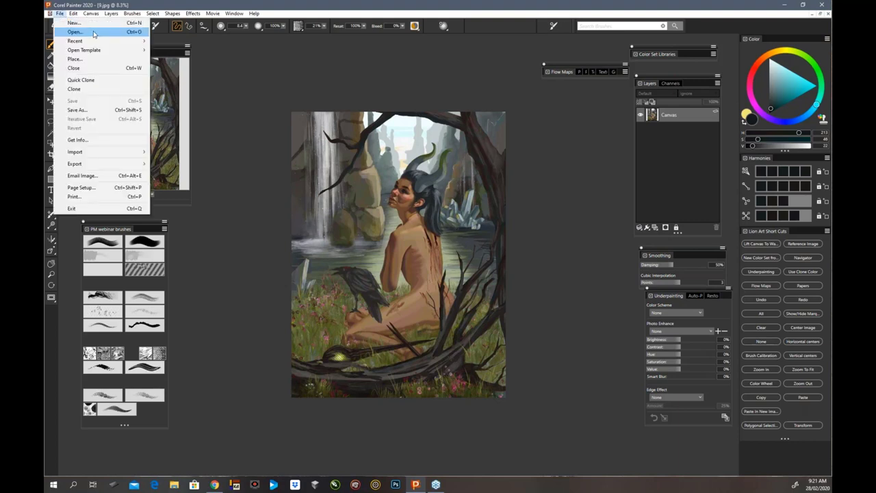
click(97, 68)
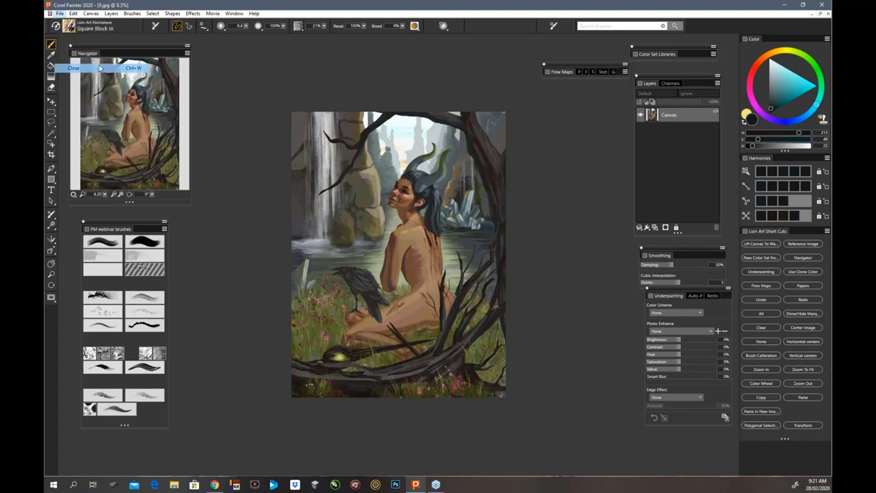
click(52, 14)
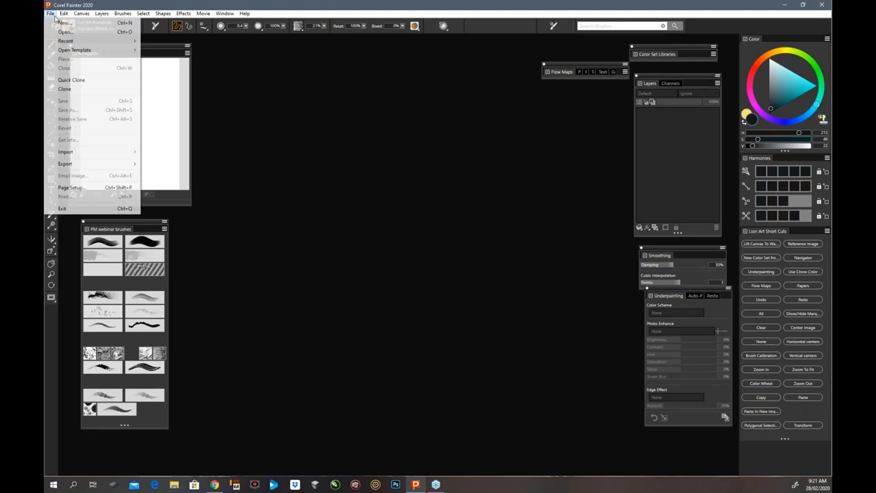
click(87, 32)
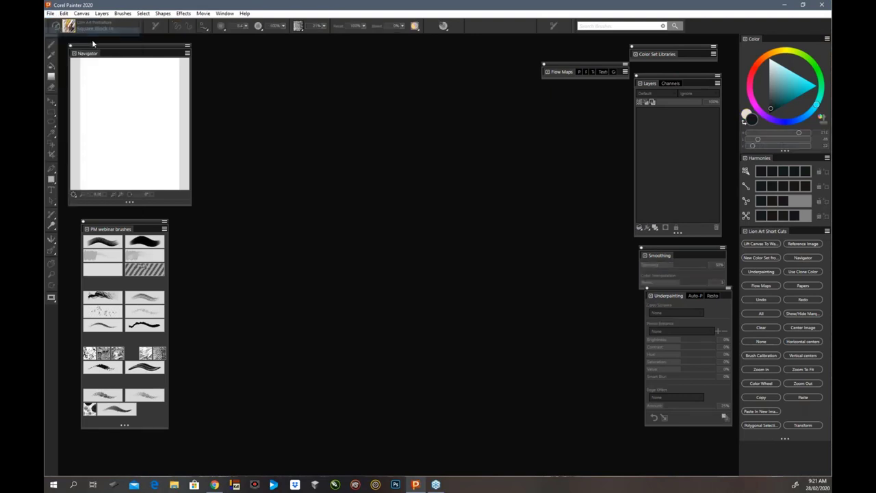
drag(419, 236, 419, 293)
scroll(377, 298, down, 5)
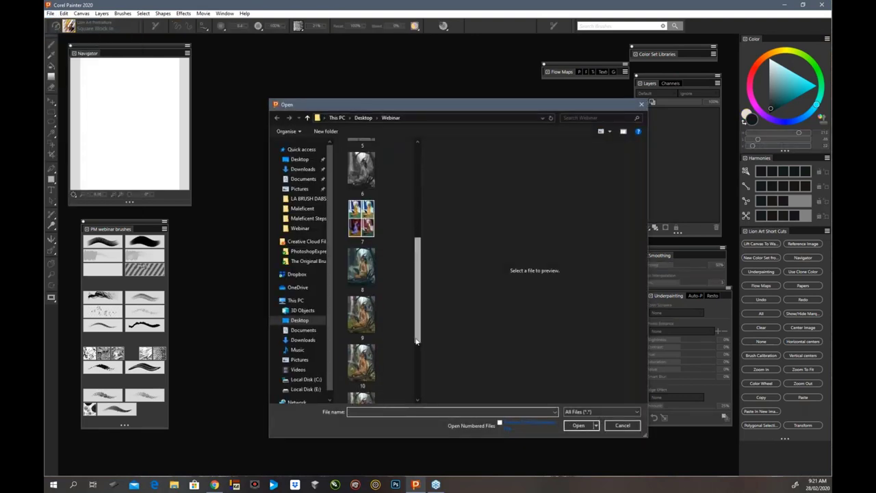
click(364, 292)
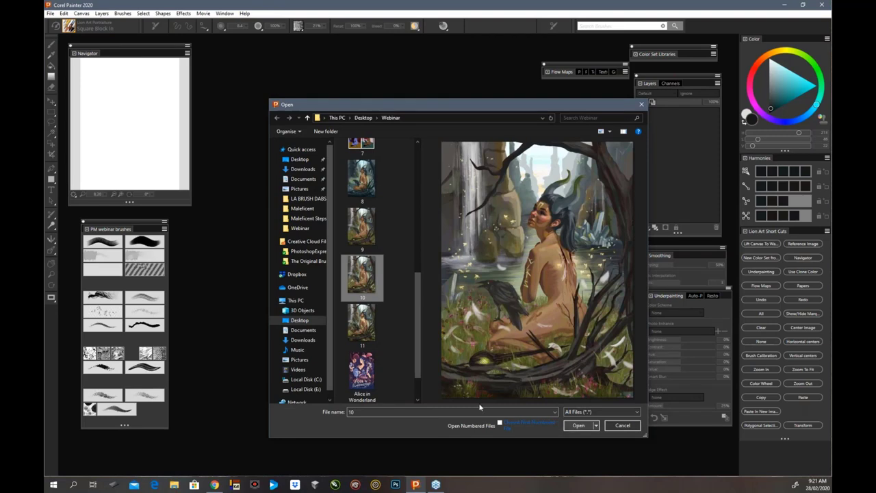
click(361, 321)
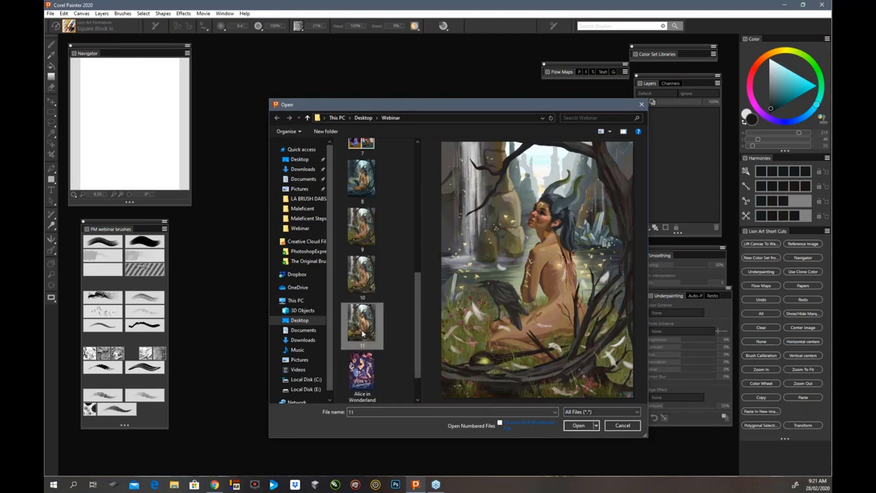
click(361, 273)
click(578, 425)
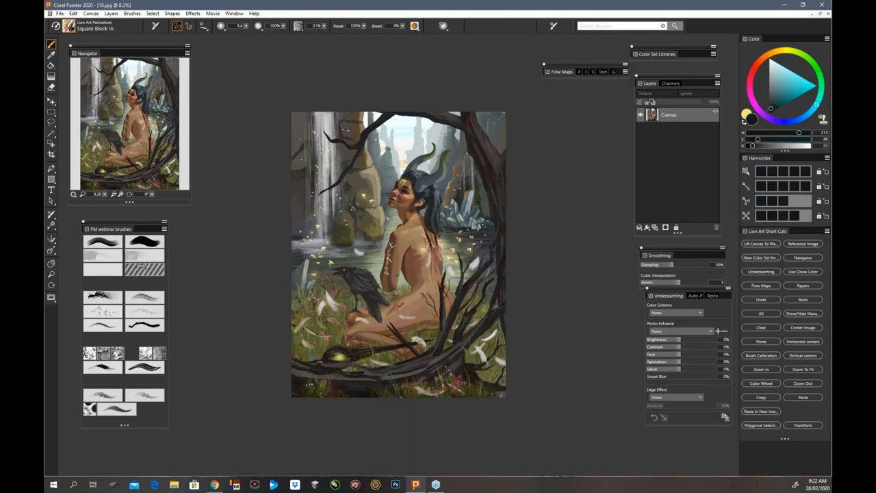
Close 10.jpg and open 11.jpg, the final horned figure and crow painting
click(60, 13)
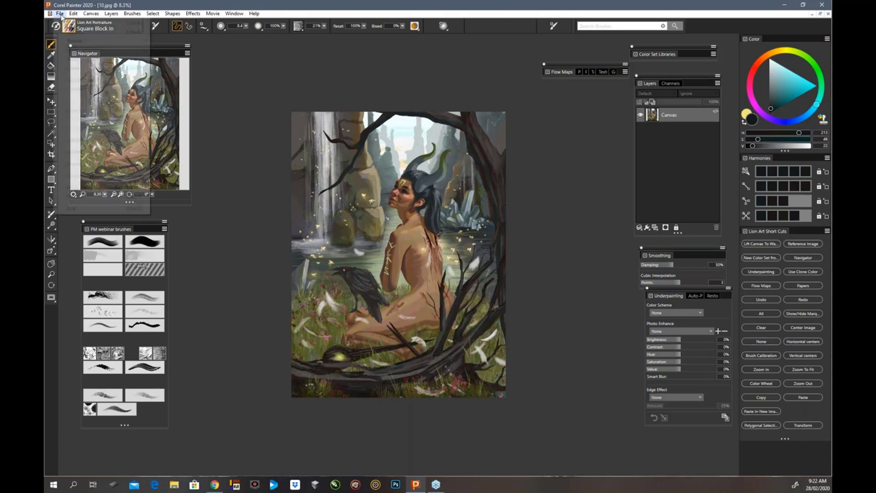
click(89, 67)
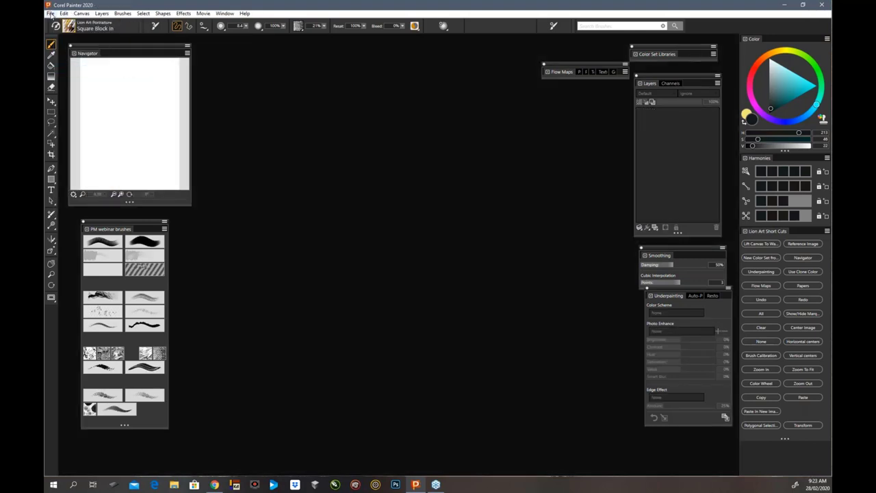
click(50, 13)
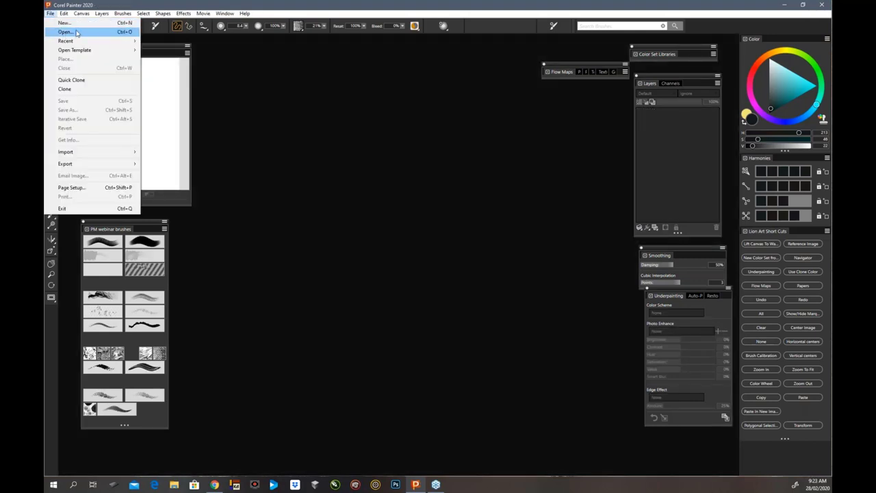
click(75, 33)
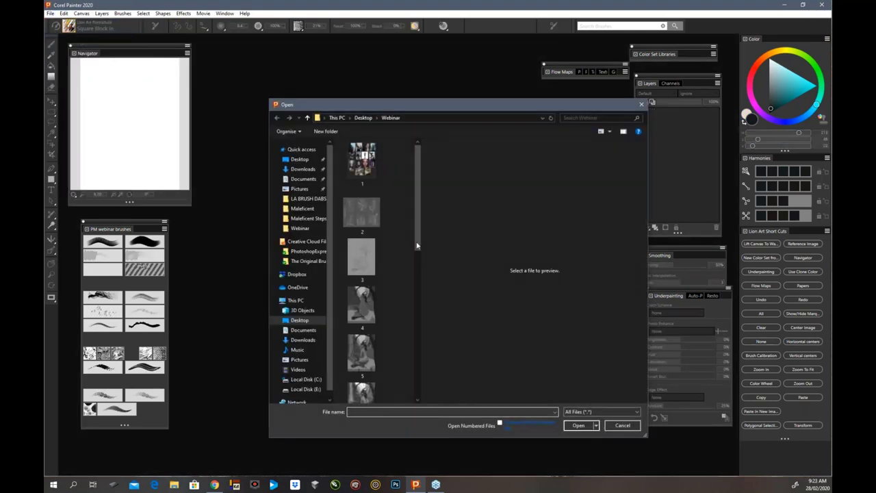
scroll(418, 272, down, 5)
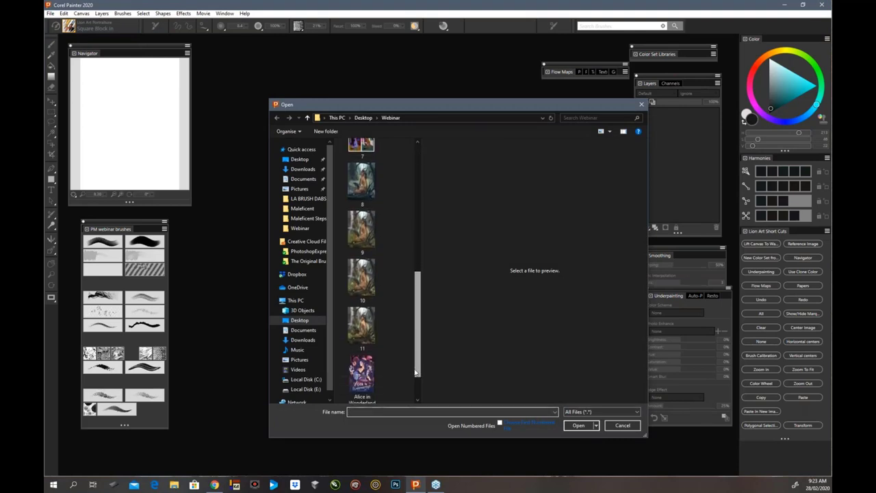
click(362, 313)
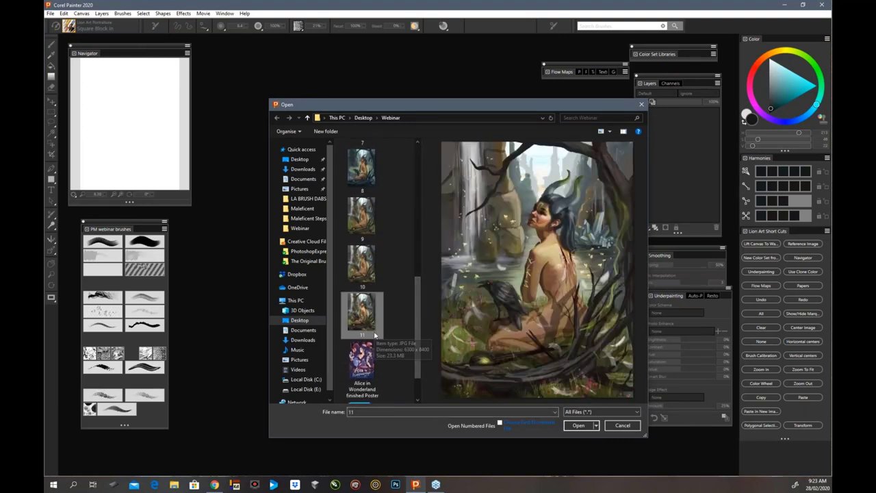
click(578, 425)
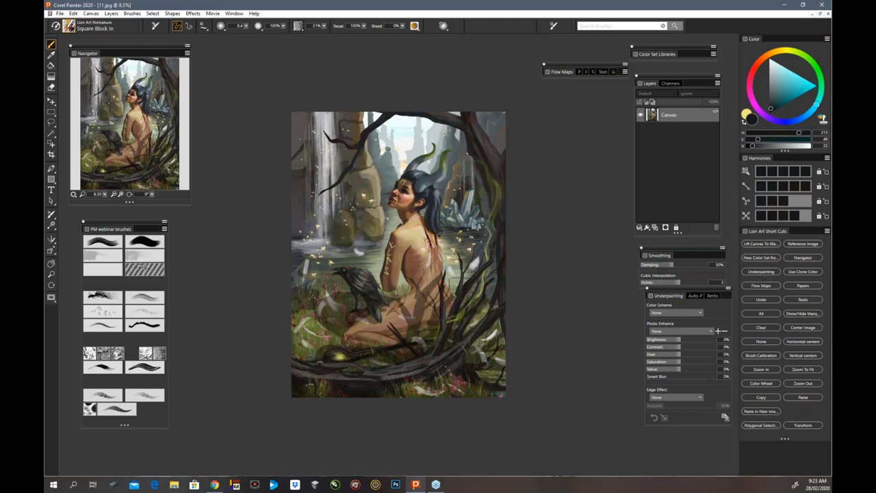
key(ctrl+plus)
key(ctrl+plus)
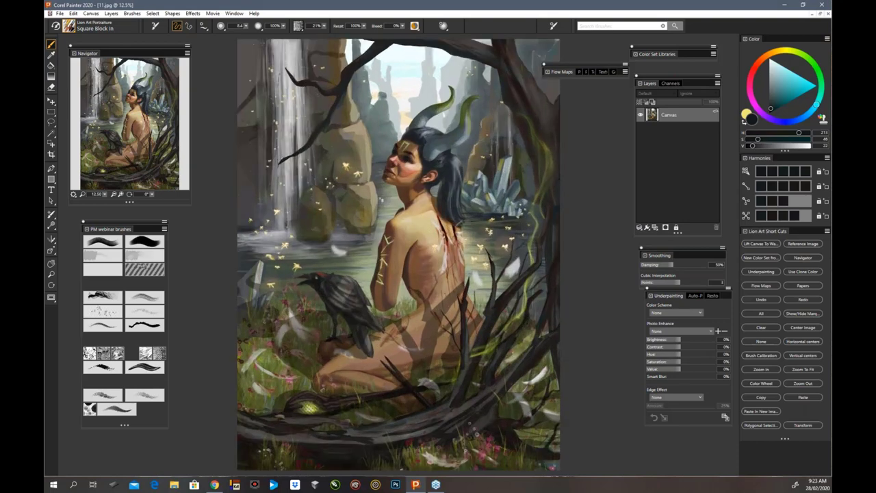
key(ctrl+plus)
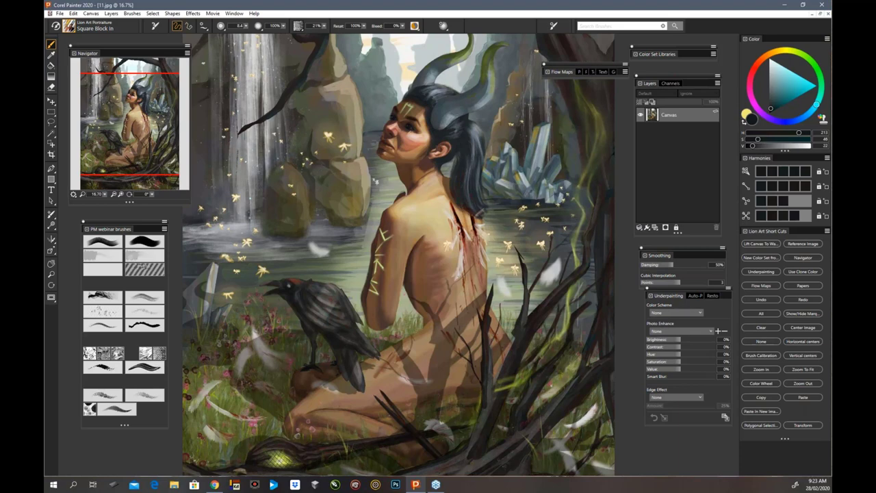
key(ctrl+0)
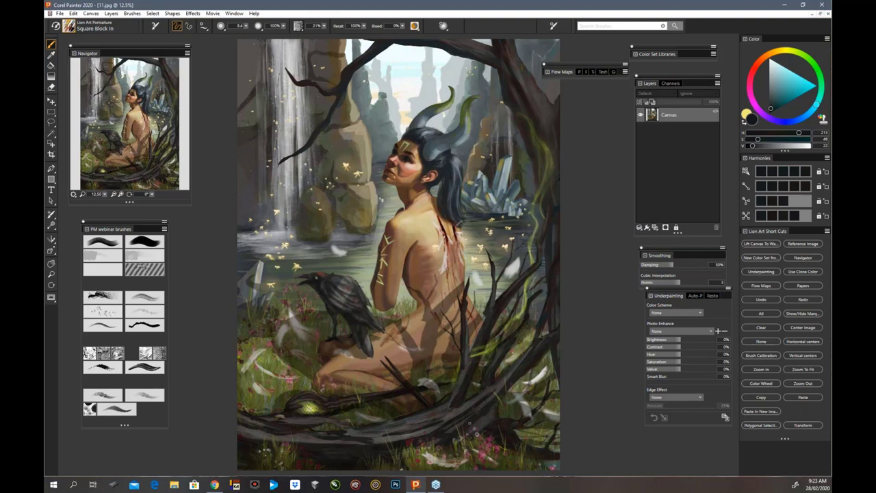
key(ctrl+minus)
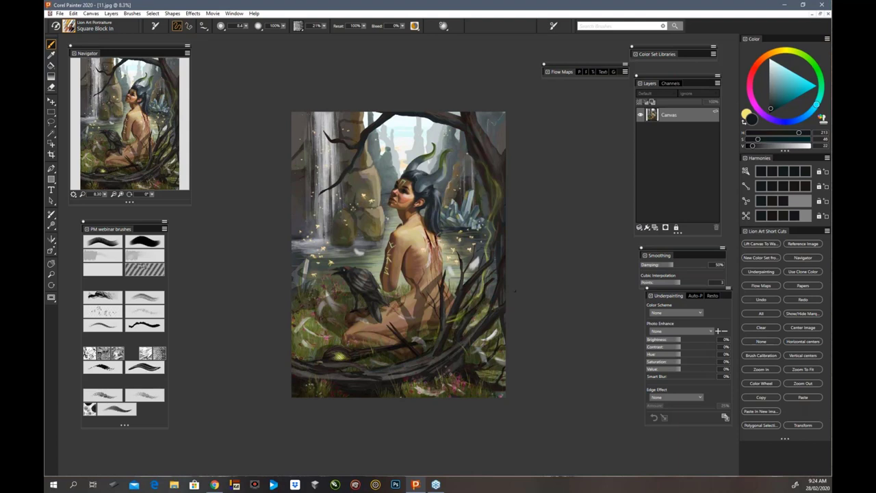
Close 11.jpg with the window's close button, leaving no document open
click(828, 14)
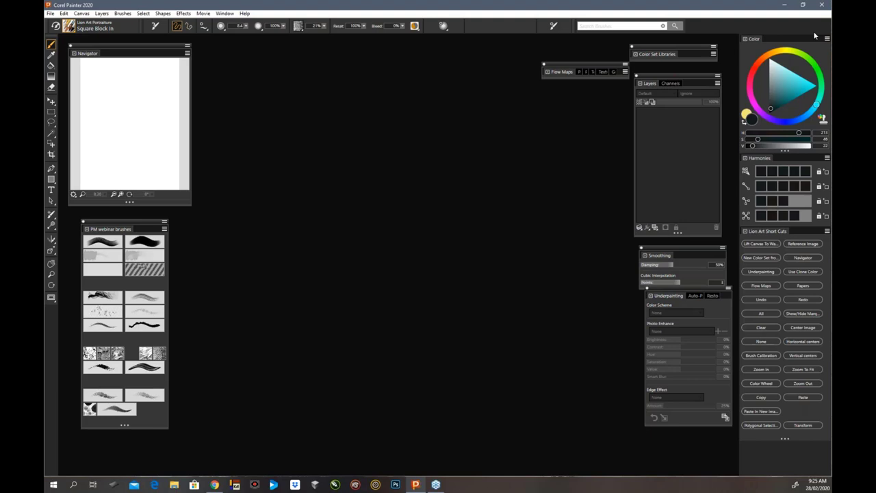
click(50, 13)
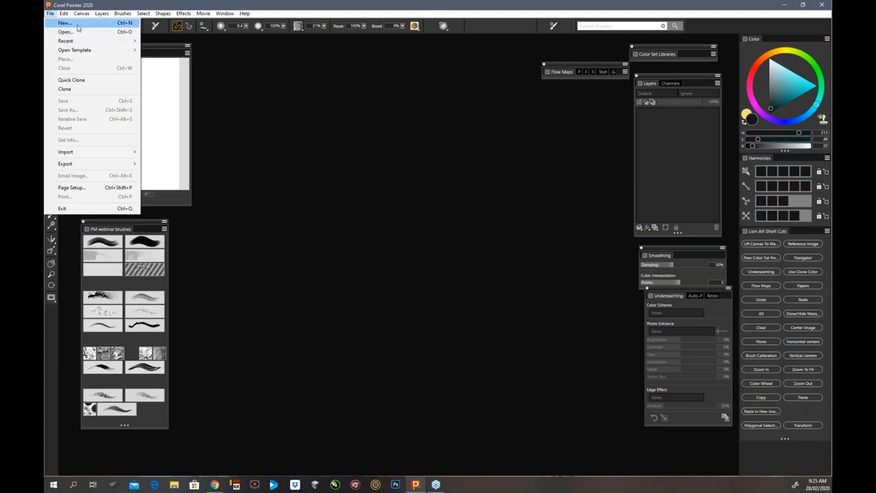
Start a new LA Portrait image and switch its size units from centimetres to inches
click(76, 25)
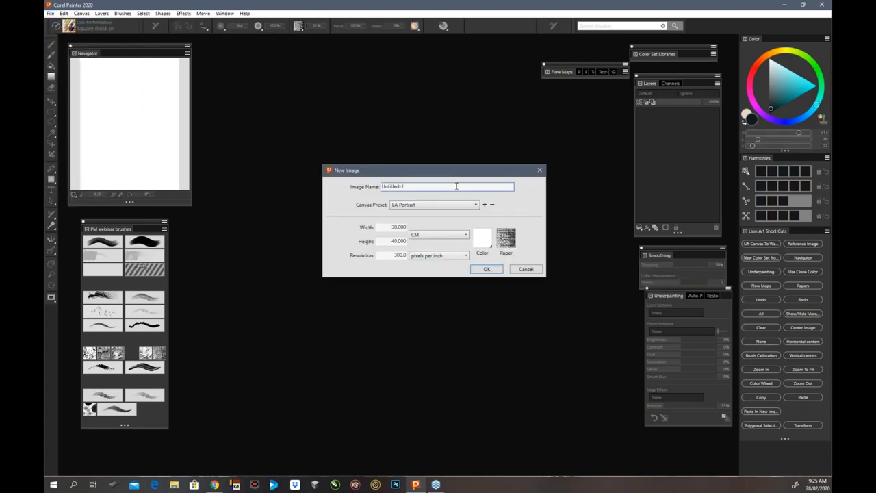
click(448, 235)
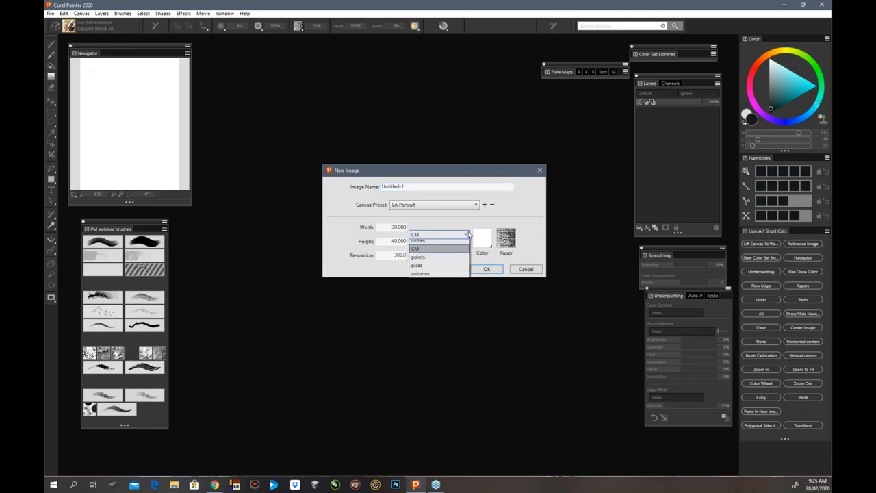
click(453, 253)
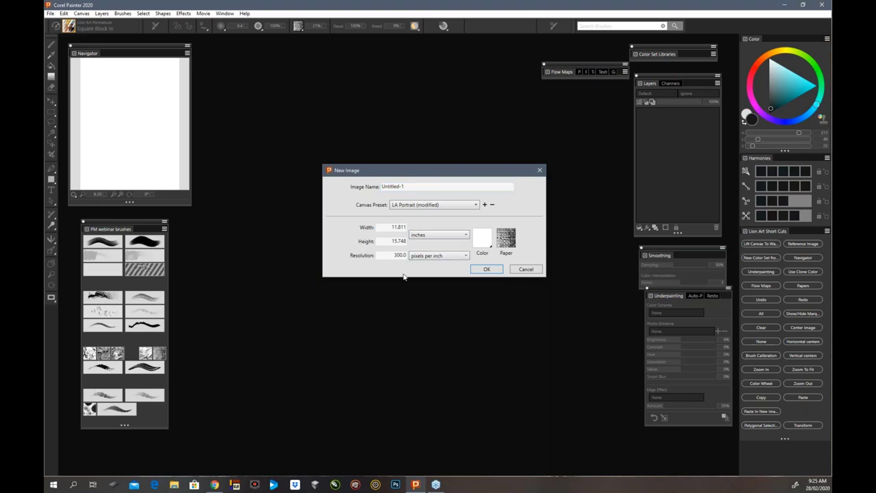
click(467, 235)
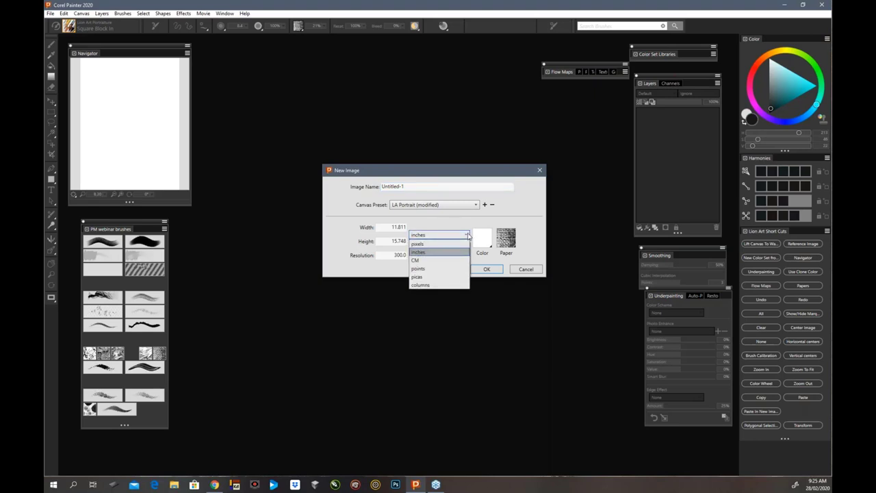
click(465, 235)
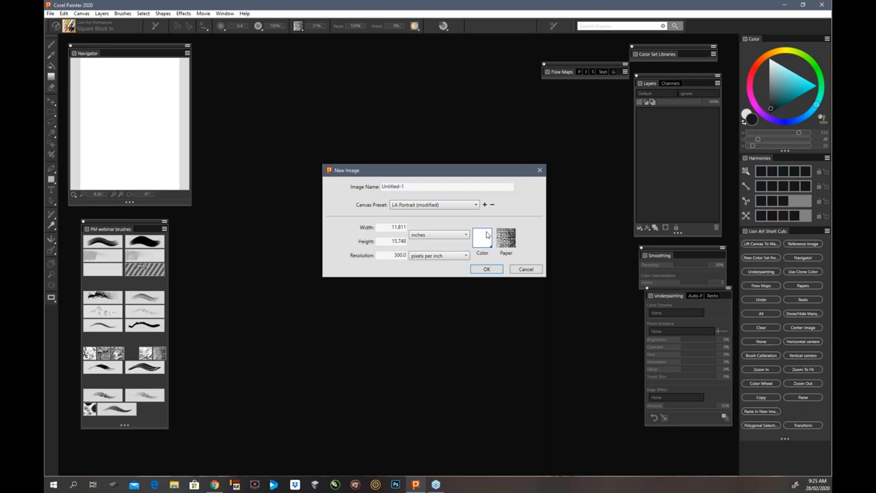
Set the width to 21 inches, retype the height, and create the blank Untitled-1 canvas
click(392, 241)
key(Tab)
click(394, 227)
drag(391, 226, 413, 229)
text(21)
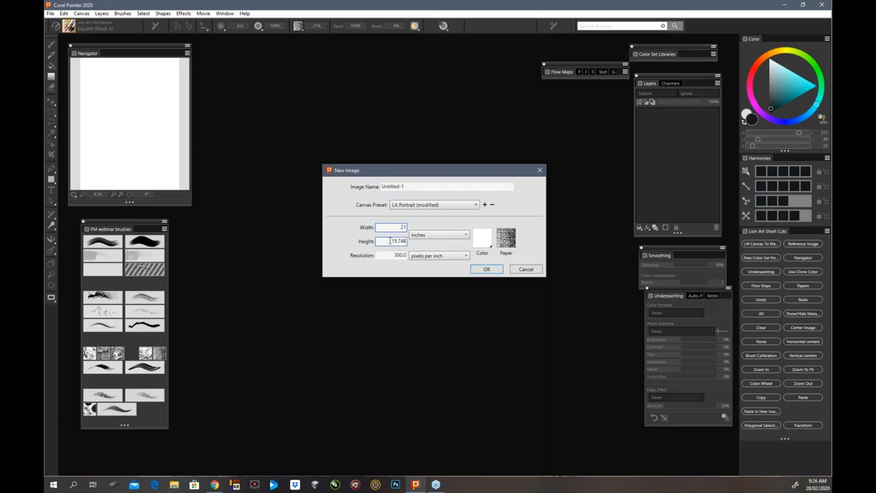
drag(392, 241, 412, 246)
text(28)
click(487, 269)
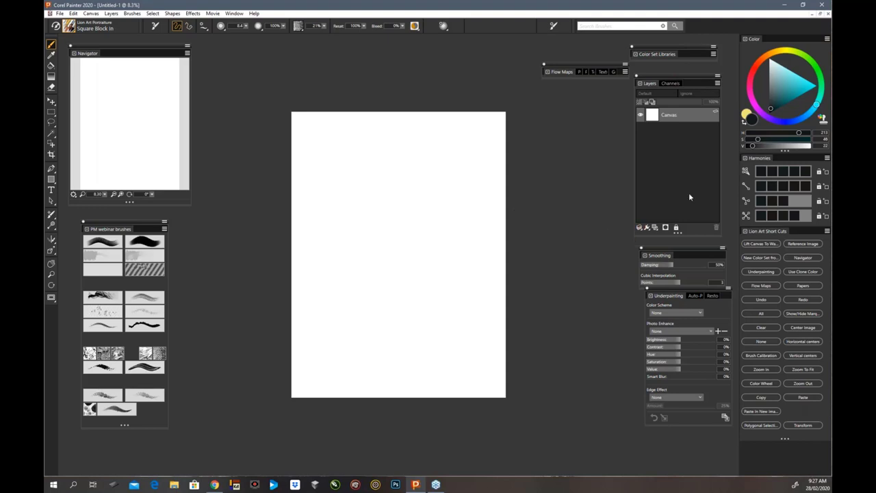
Add an empty Layer 1 above the white Canvas of Untitled-1
click(655, 227)
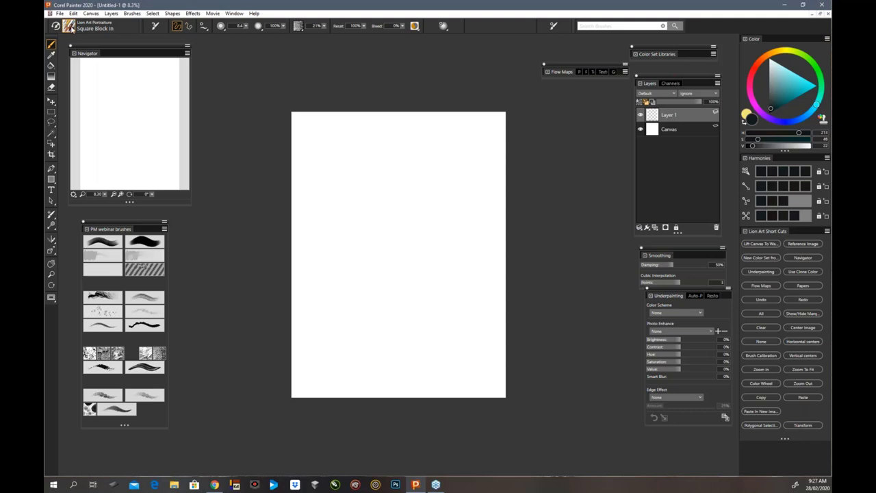
click(60, 14)
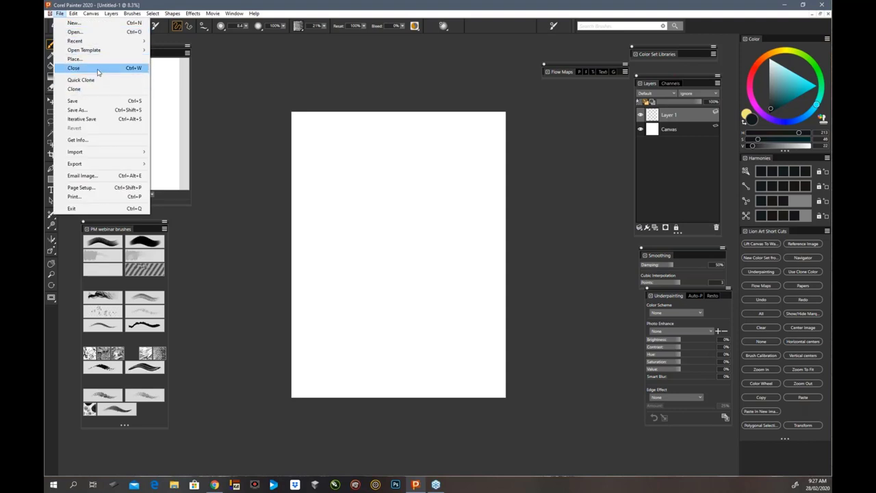
Close Untitled-1 without saving, then open Maleficent.psd from the Open dialog
click(99, 68)
click(457, 275)
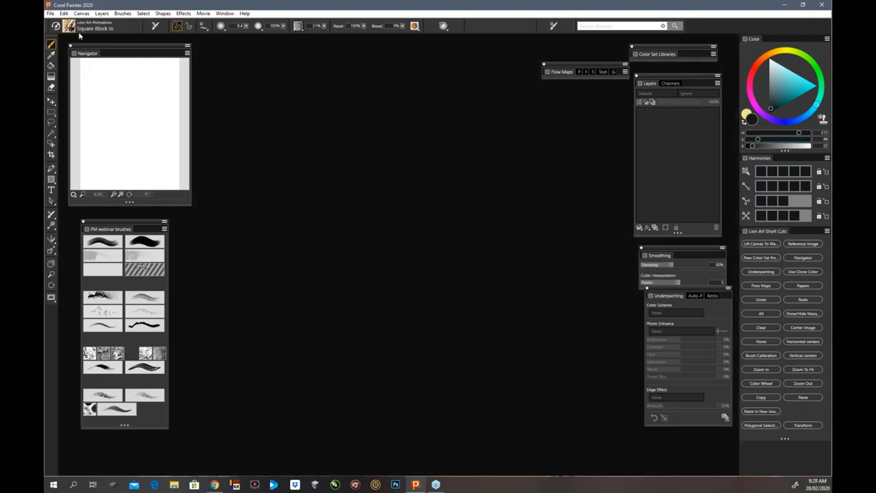
click(50, 14)
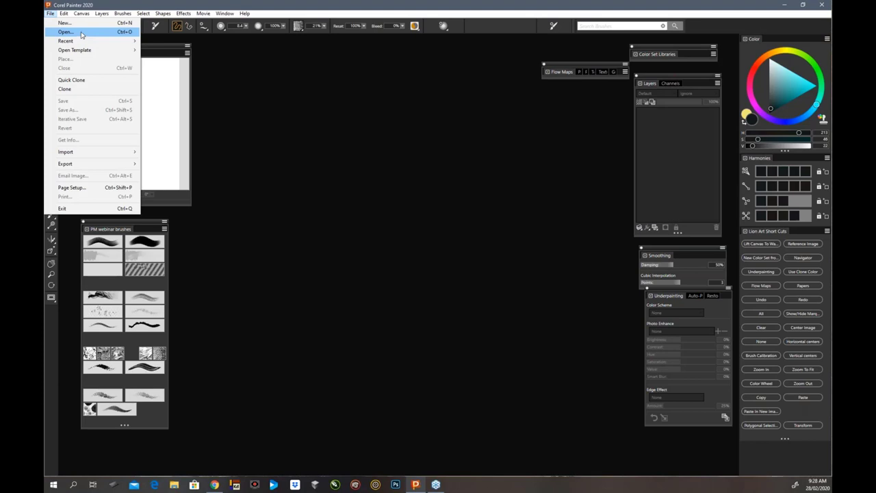
click(81, 37)
drag(417, 199, 419, 409)
click(362, 375)
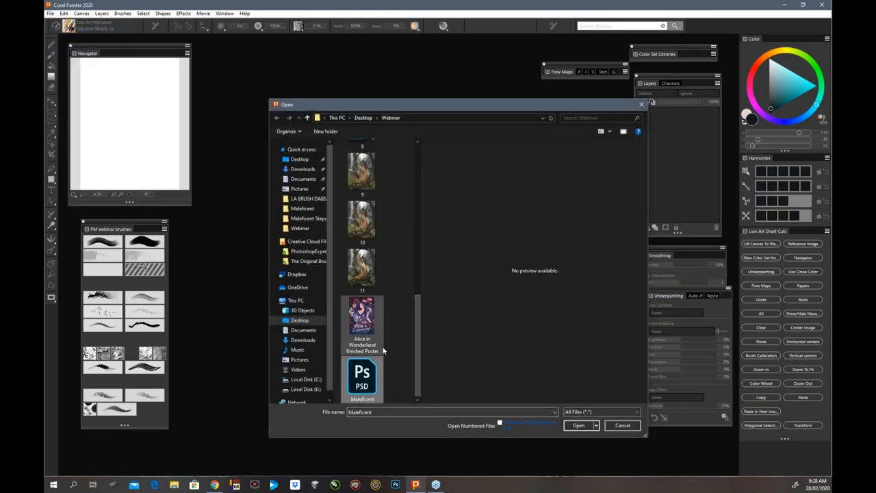
click(581, 426)
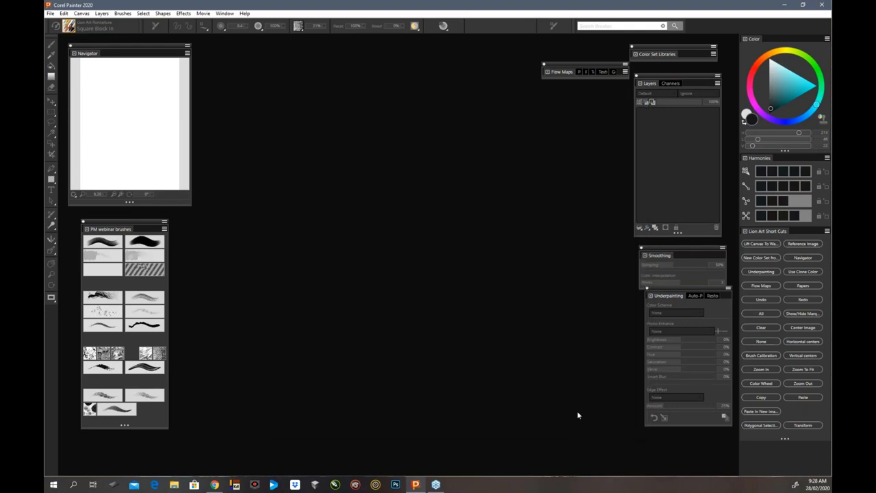
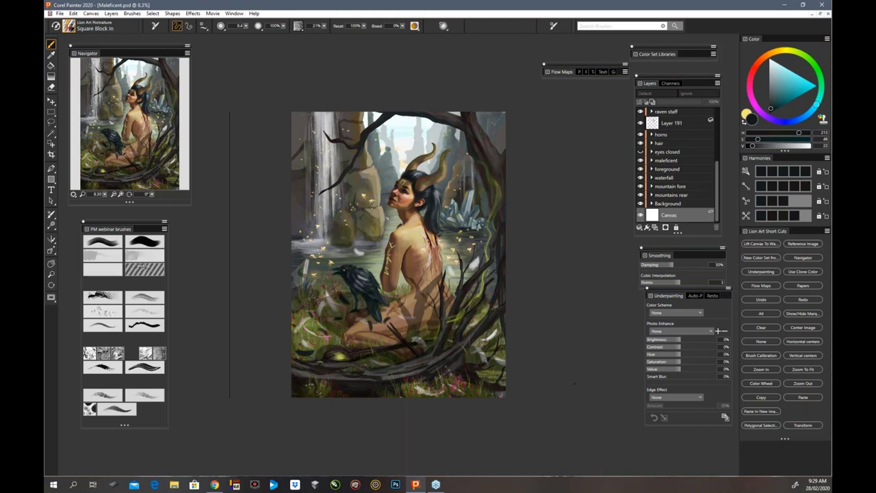
Check the Background group in the Layers panel, then turn on the MALEFICENT layer's visibility
drag(717, 175, 718, 115)
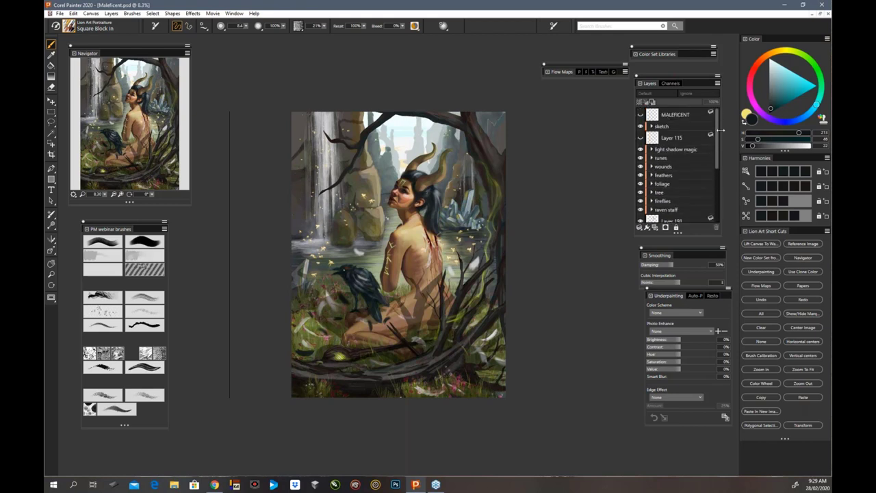
drag(715, 155, 716, 211)
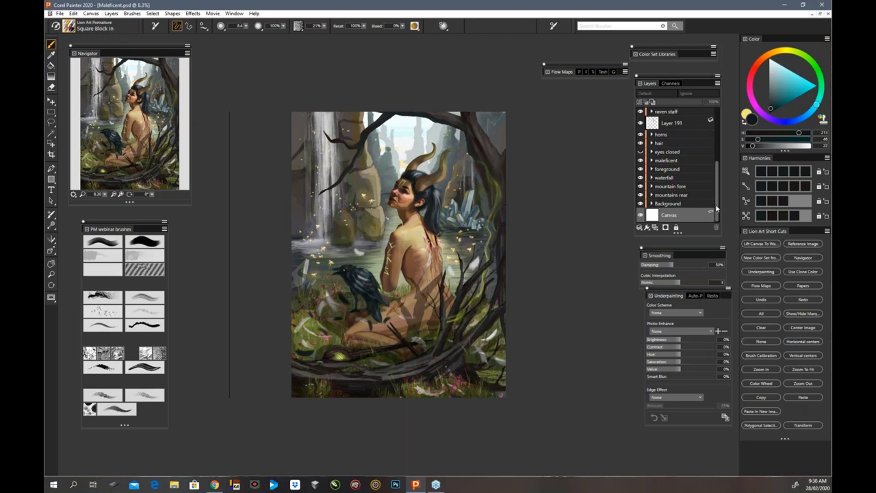
click(651, 203)
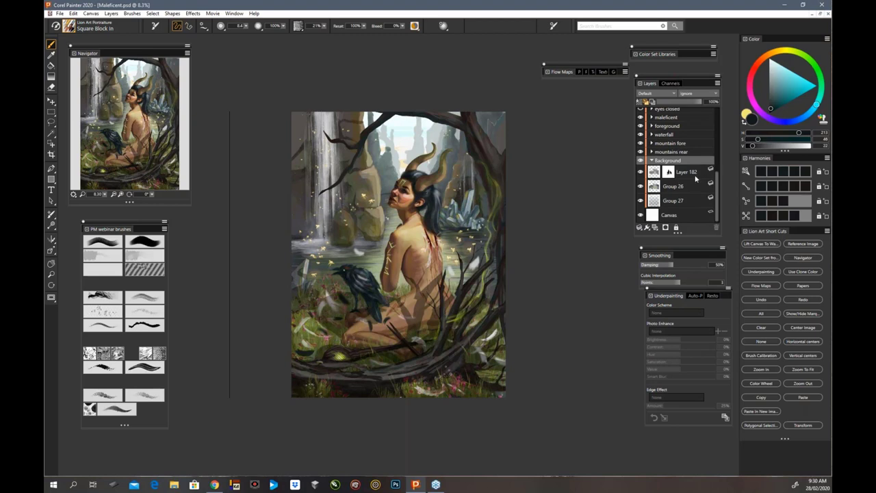
click(651, 160)
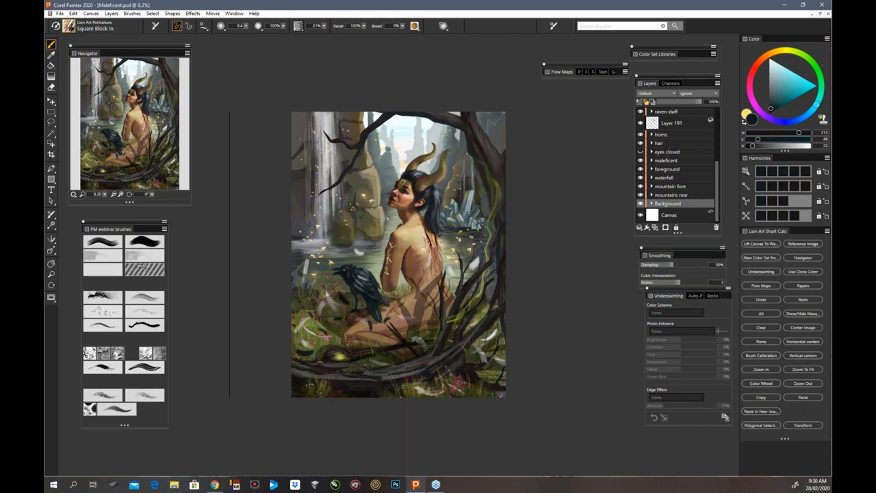
drag(717, 182, 717, 111)
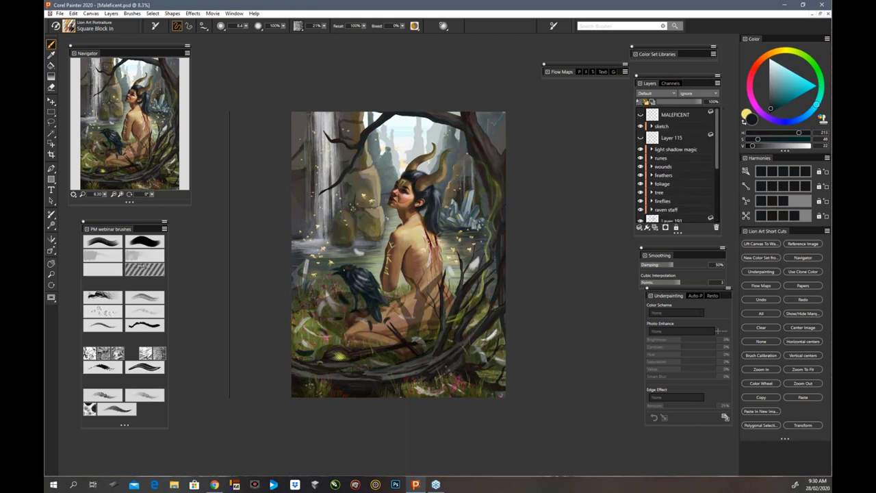
click(640, 115)
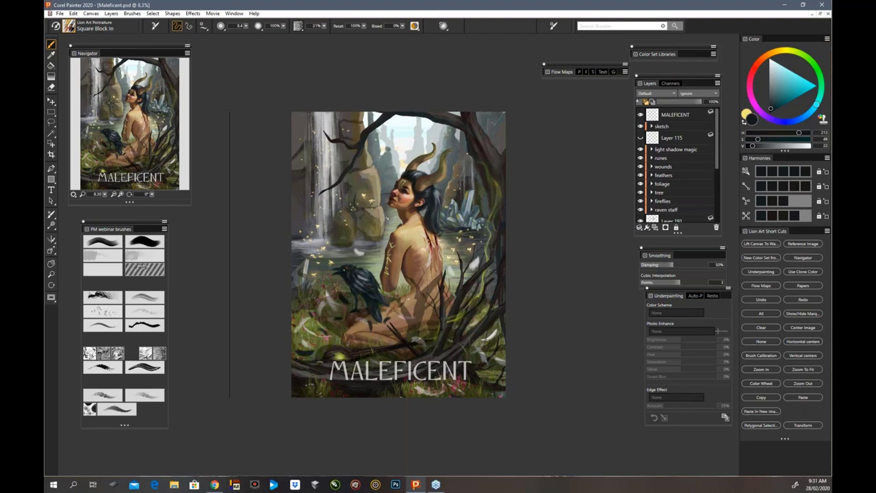
Hide the original MALEFICENT layer and switch to the Text tool
click(640, 115)
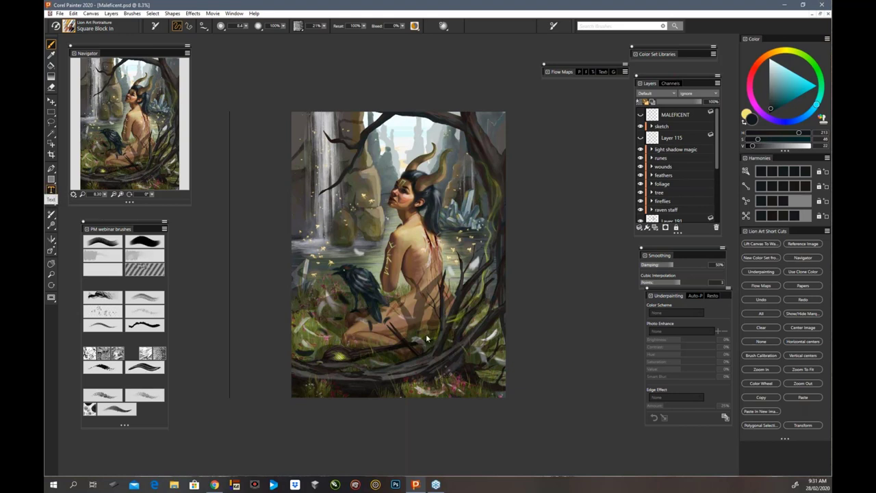
key(t)
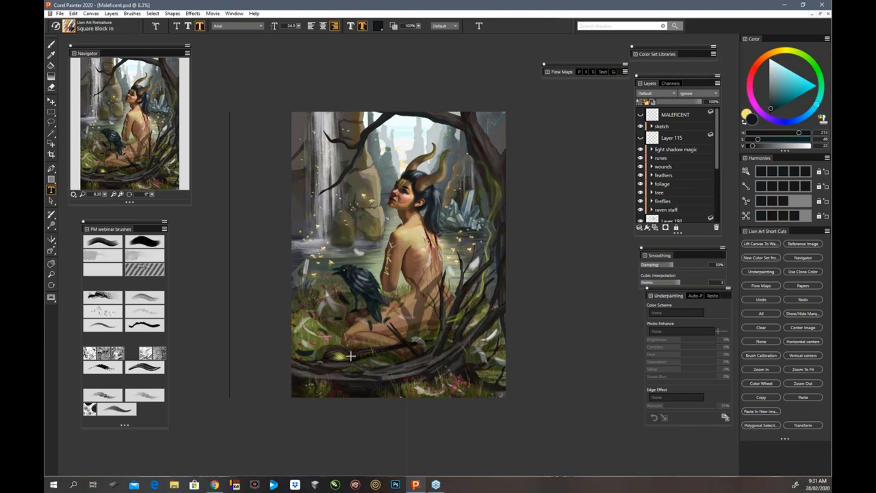
Type MALEFICENT in a larger Arial point size near the bottom of the canvas
click(362, 390)
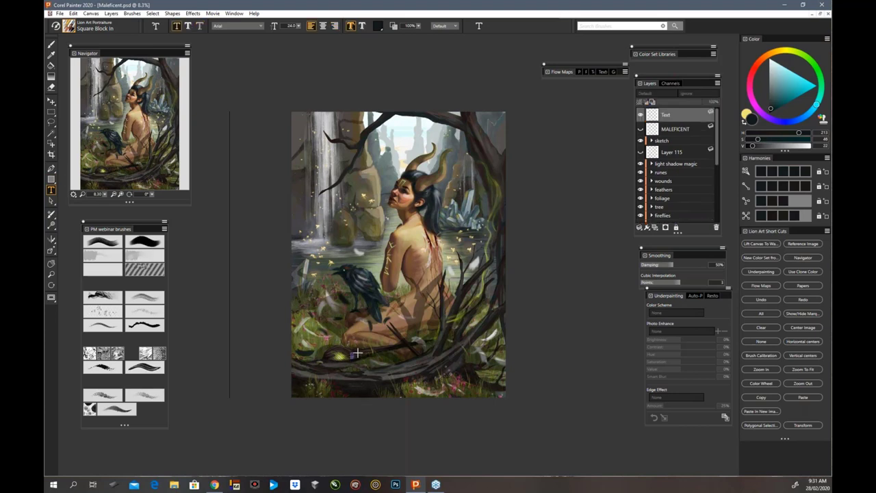
click(298, 26)
mouse_move(299, 39)
mouse_down()
mouse_move(264, 37)
mouse_move(289, 49)
mouse_up()
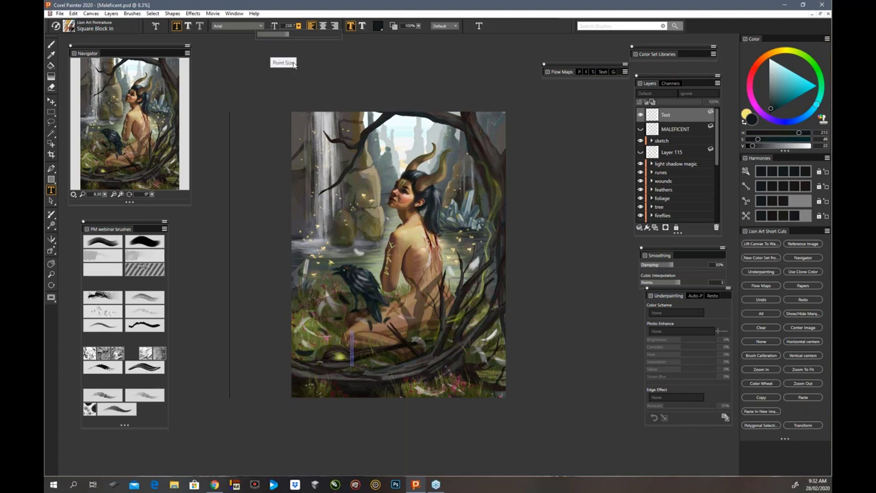
text(M)
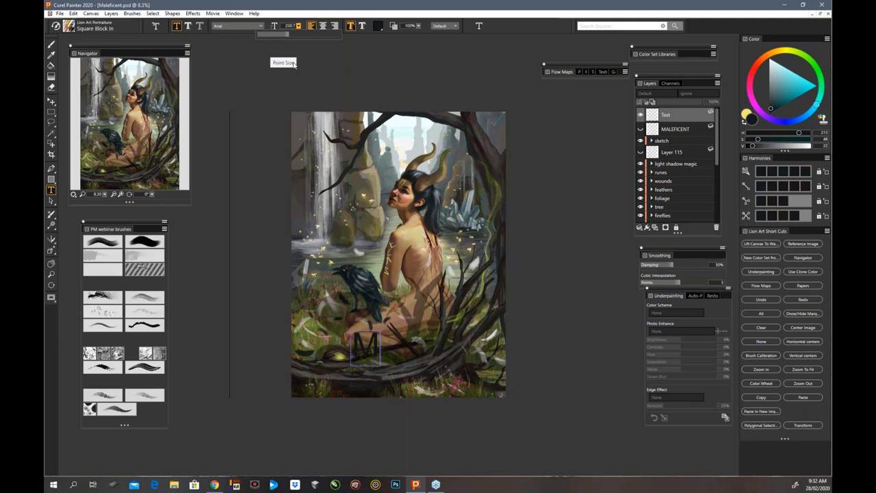
text(ALEFI)
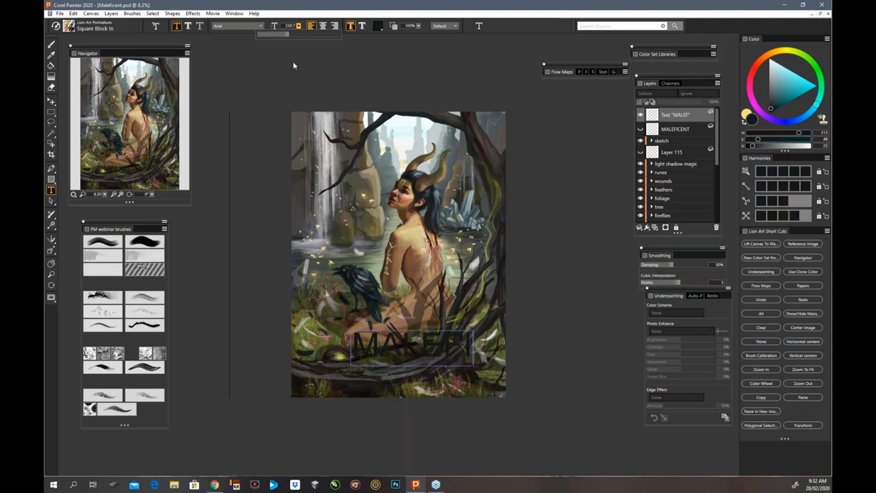
text(CENT)
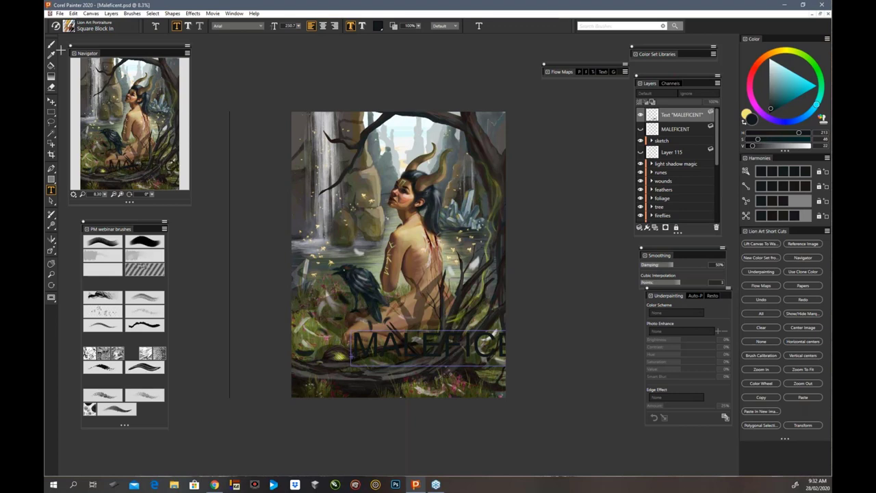
click(52, 101)
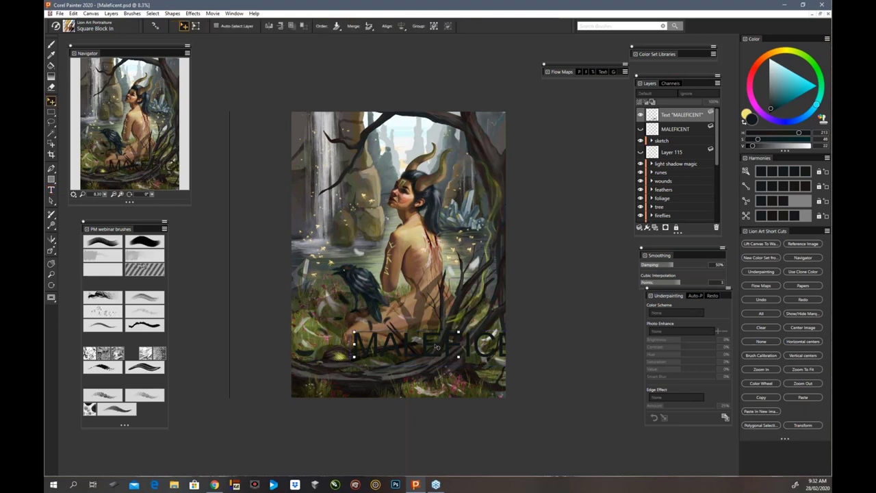
Move the MALEFICENT text lower-left, scale it to span the canvas width, and nudge it right
mouse_move(399, 350)
mouse_down()
mouse_move(396, 374)
mouse_move(403, 359)
mouse_up()
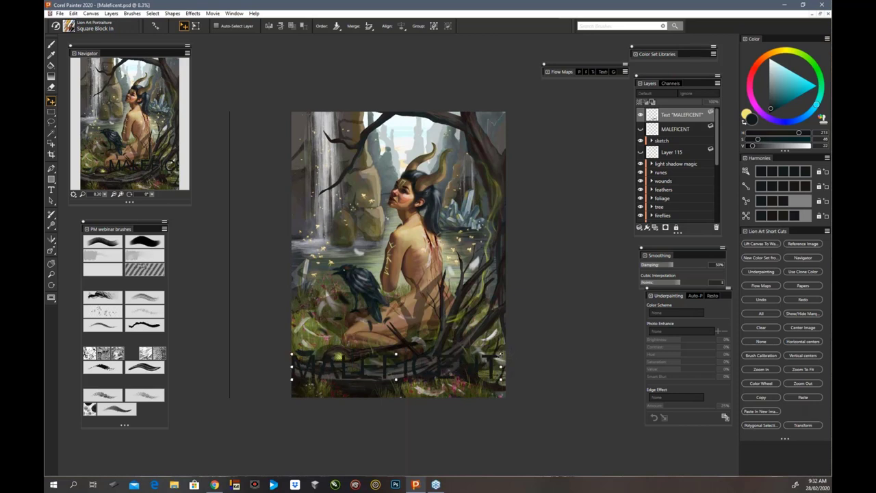
drag(500, 355, 477, 368)
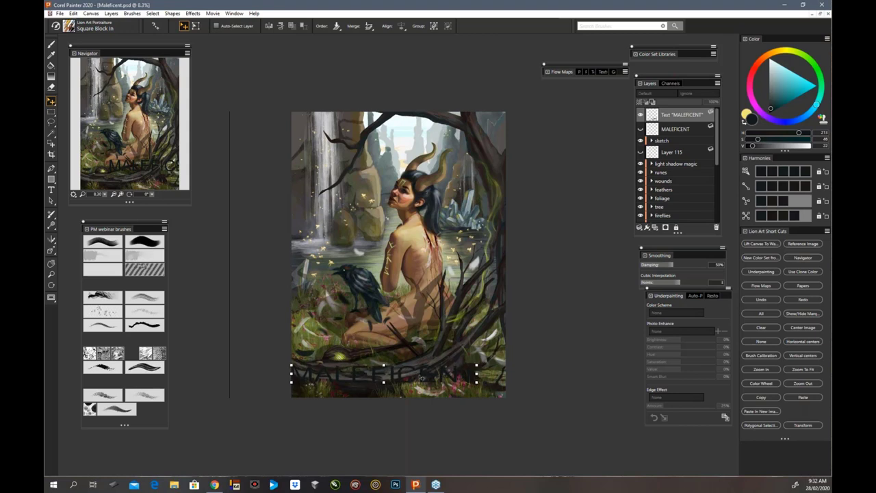
mouse_move(422, 376)
mouse_down()
mouse_move(445, 376)
mouse_move(408, 371)
mouse_up()
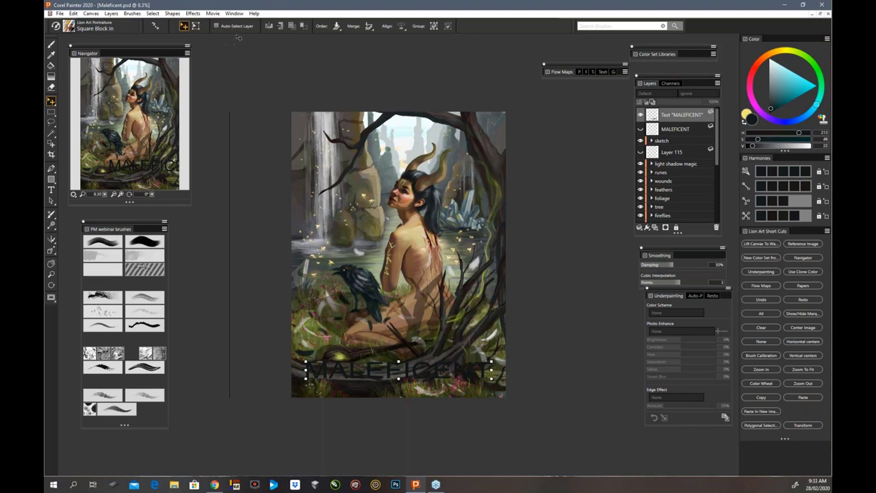
Select all the title letters and change their fill colour to a bright golden yellow
click(54, 190)
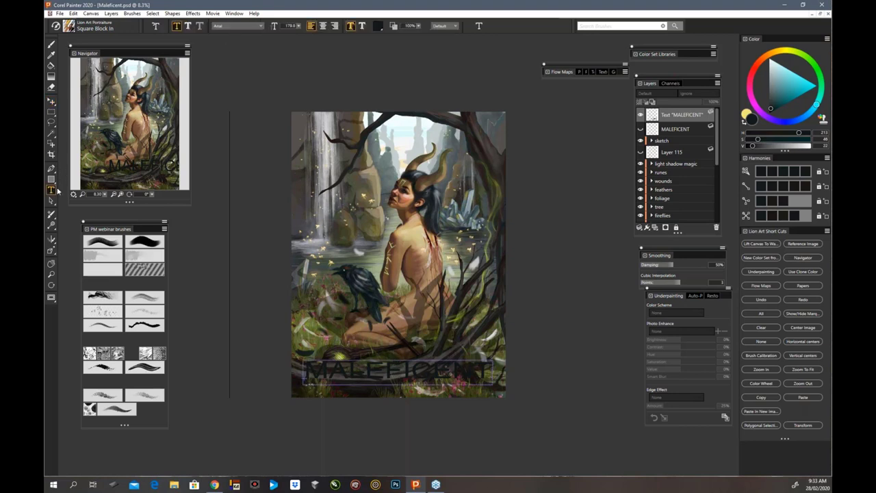
drag(487, 368, 304, 353)
click(378, 26)
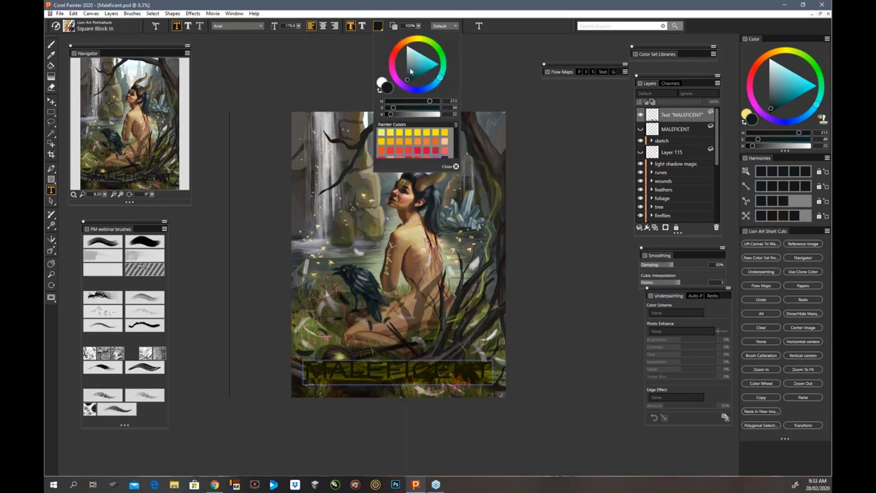
click(408, 51)
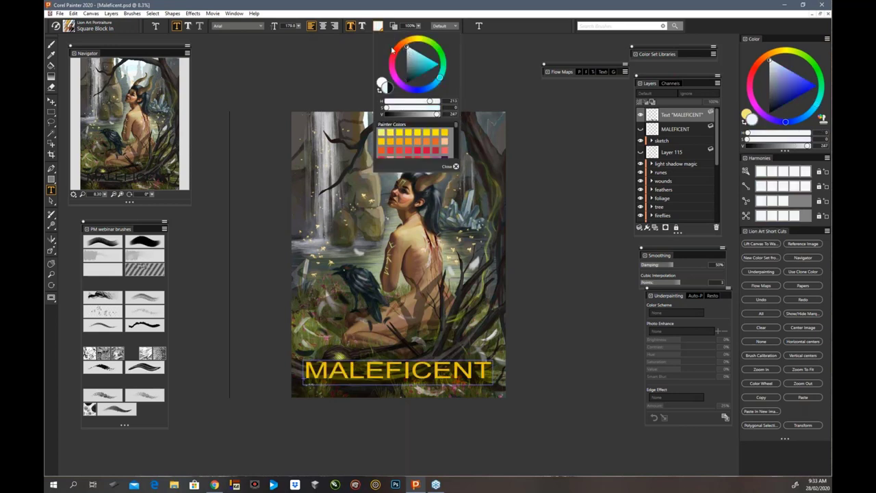
click(410, 56)
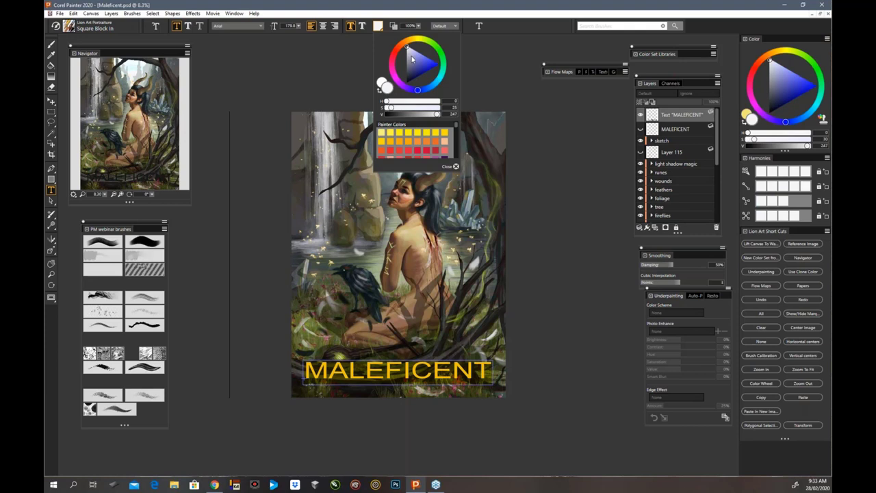
click(409, 43)
click(363, 28)
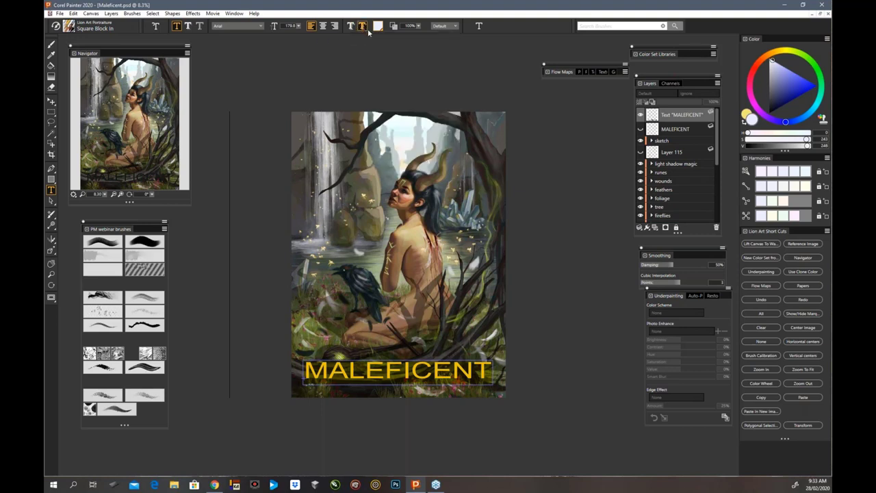
Browse the font list in the property bar without choosing a font yet
click(262, 28)
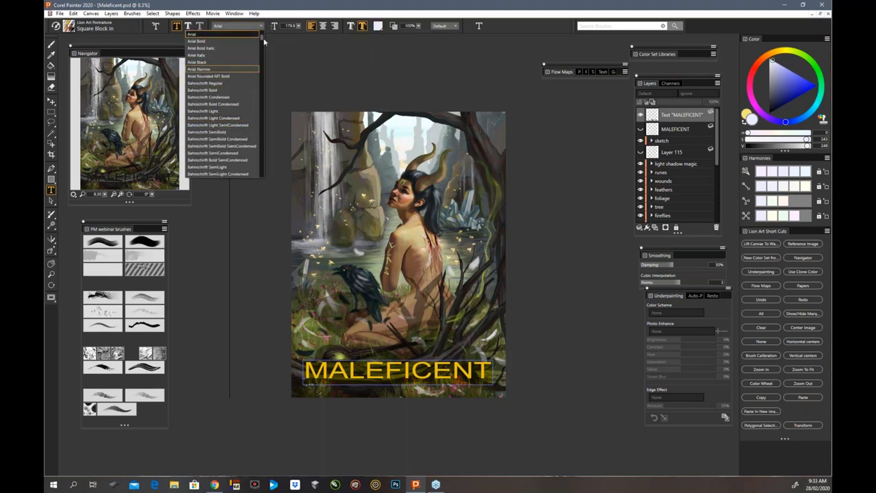
scroll(263, 38, up, 4)
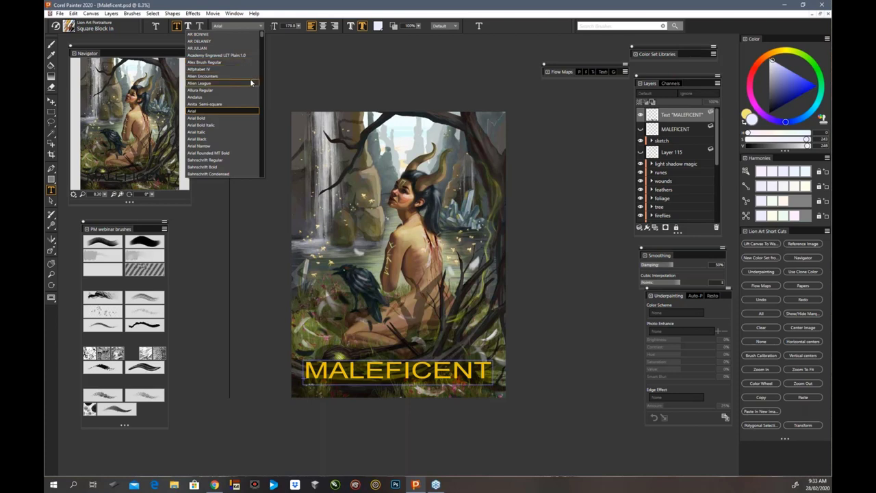
scroll(261, 35, down, 2)
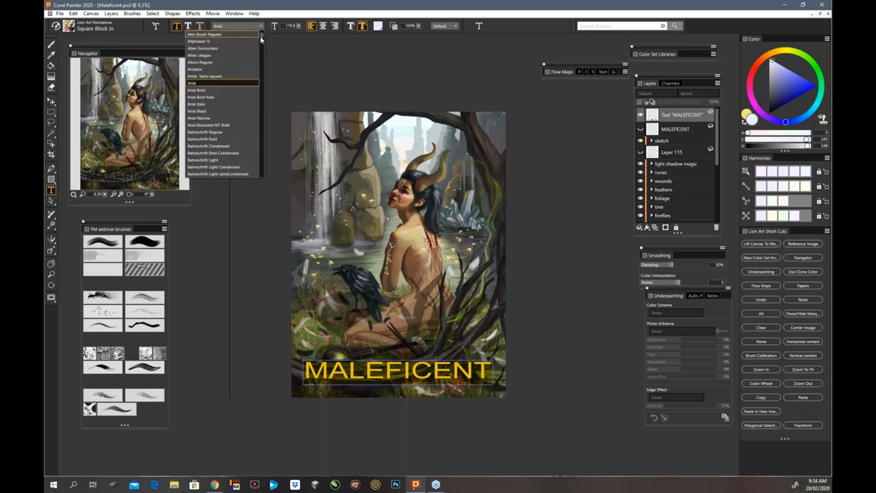
scroll(261, 39, up, 2)
scroll(261, 38, up, 2)
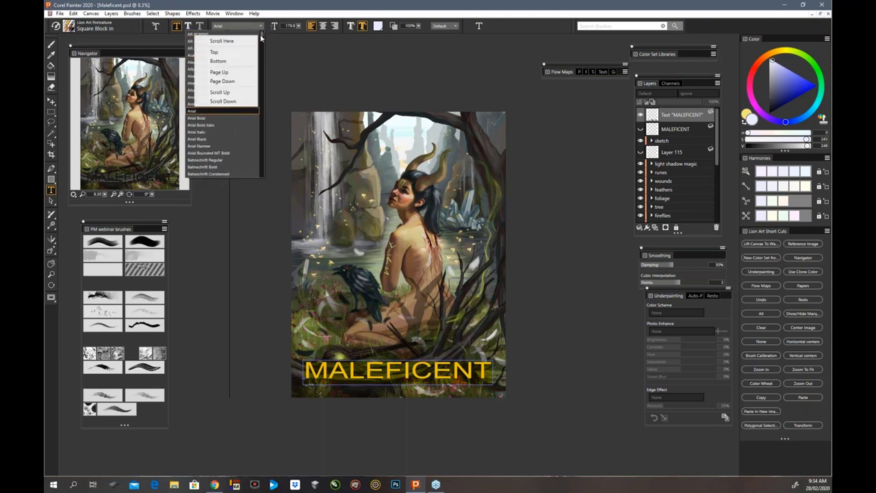
click(264, 45)
Scroll down the font list and set the MALEFICENT title font to Andalus
click(260, 26)
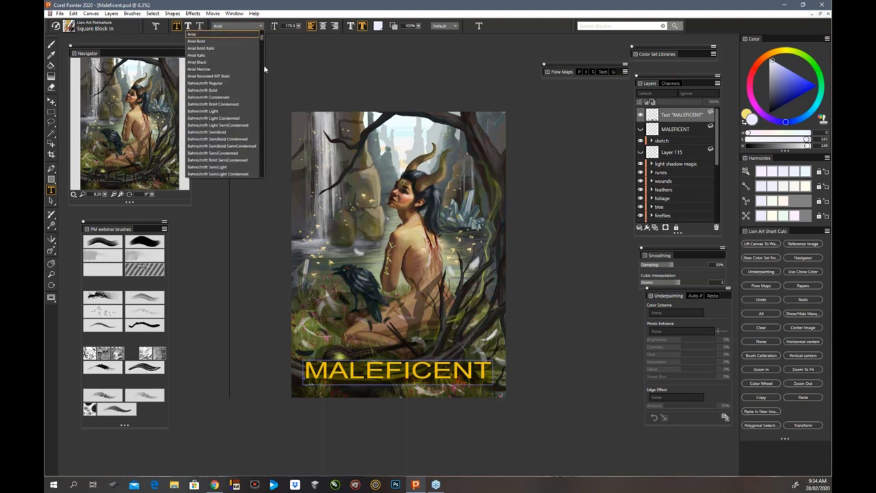
scroll(261, 45, down, 6)
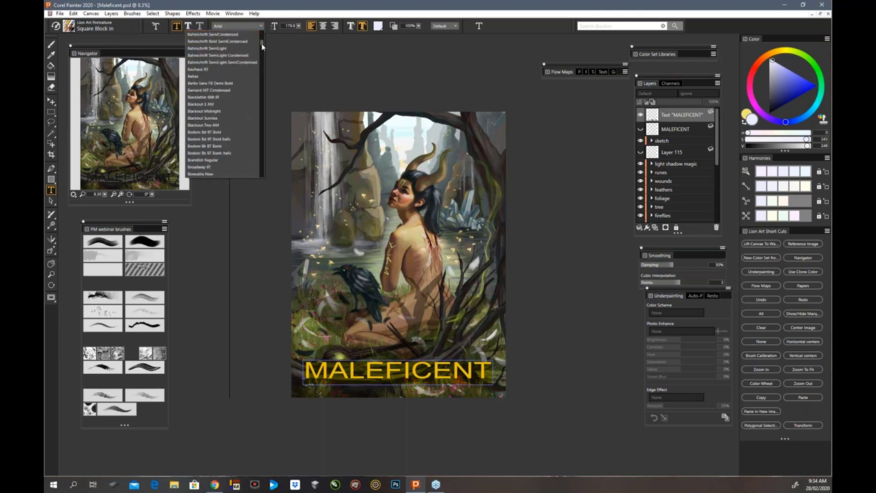
scroll(261, 47, down, 10)
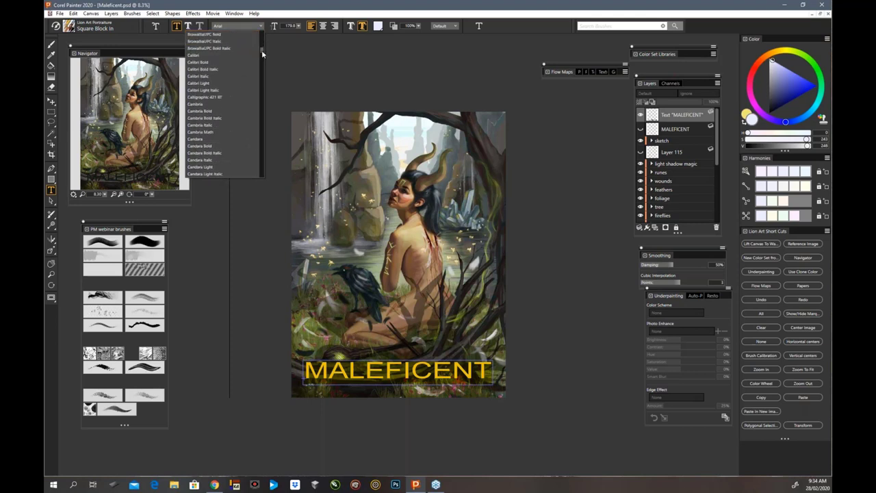
scroll(262, 58, down, 10)
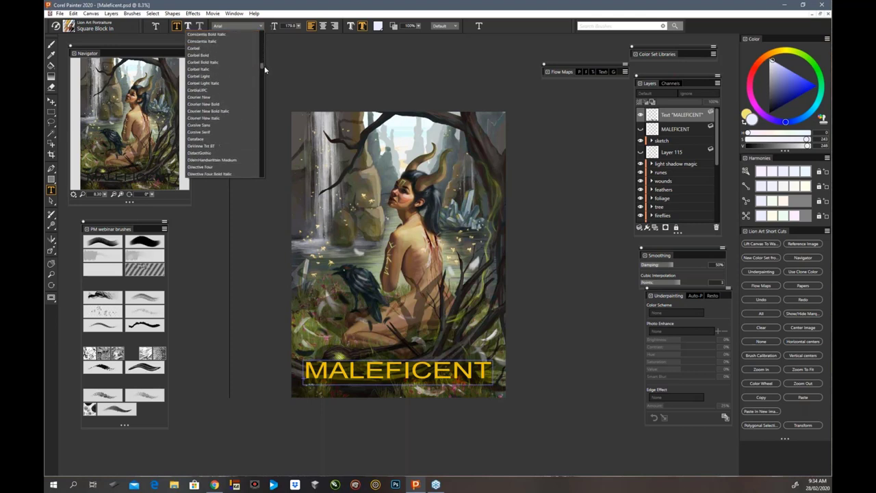
scroll(265, 73, down, 10)
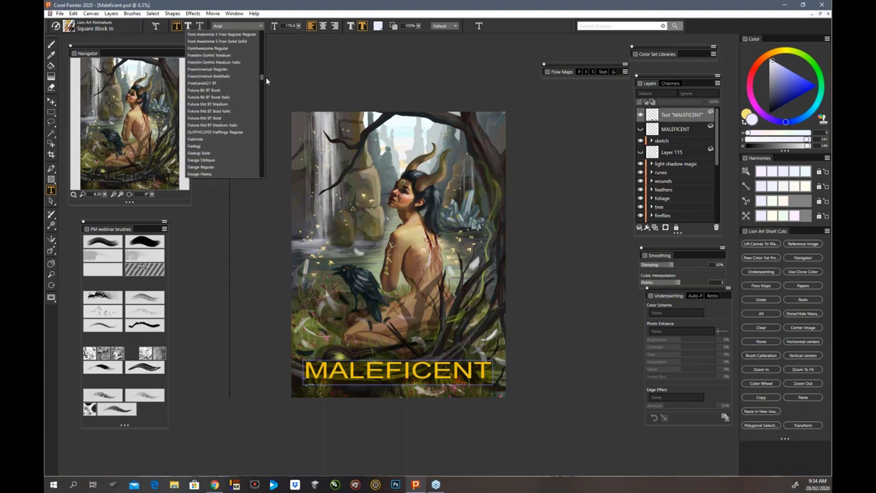
drag(266, 79, 269, 104)
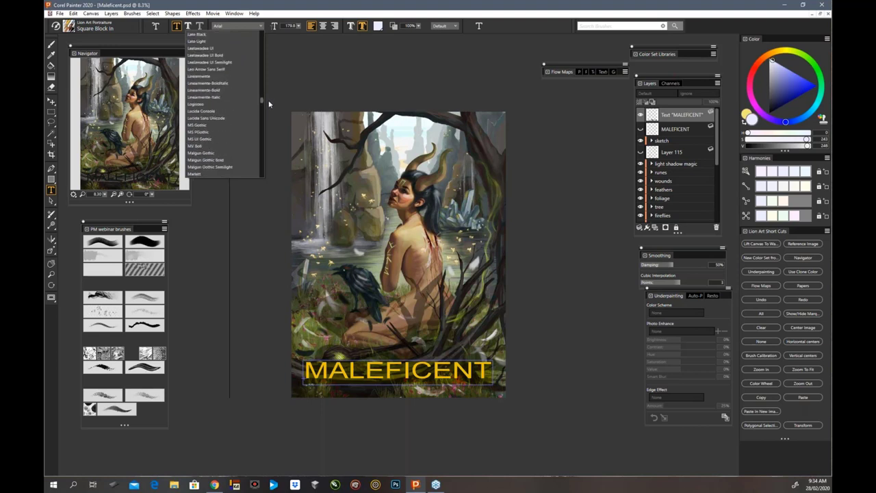
drag(269, 103, 268, 100)
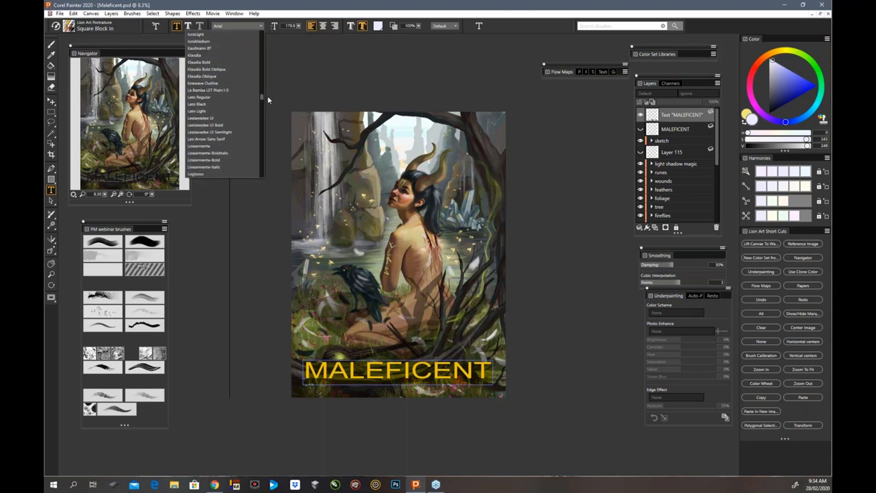
drag(261, 100, 261, 31)
scroll(261, 34, down, 4)
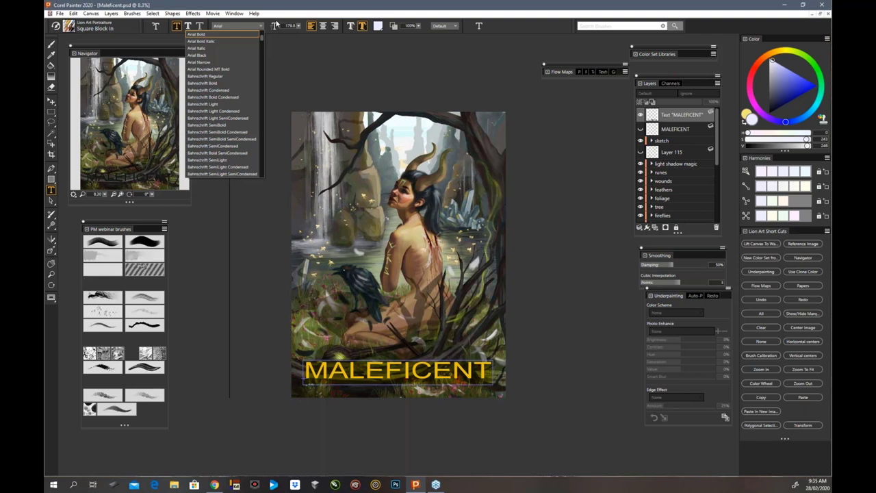
scroll(262, 41, down, 5)
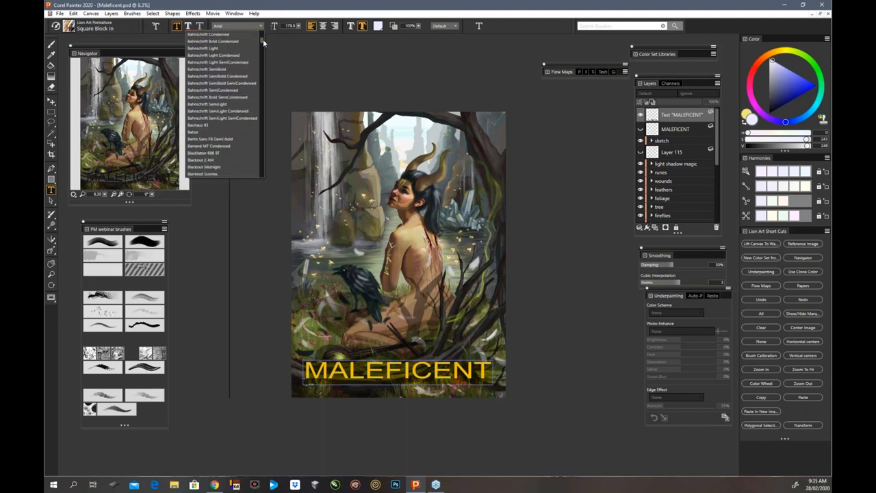
scroll(263, 41, down, 3)
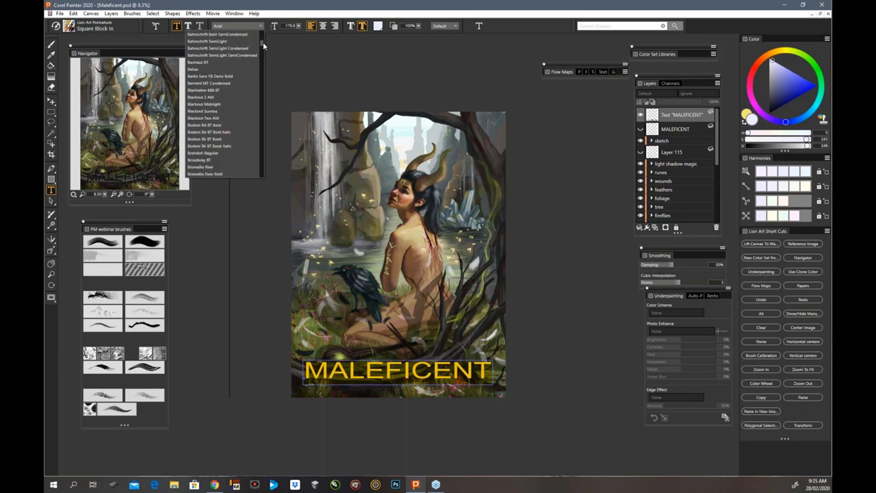
scroll(263, 42, up, 10)
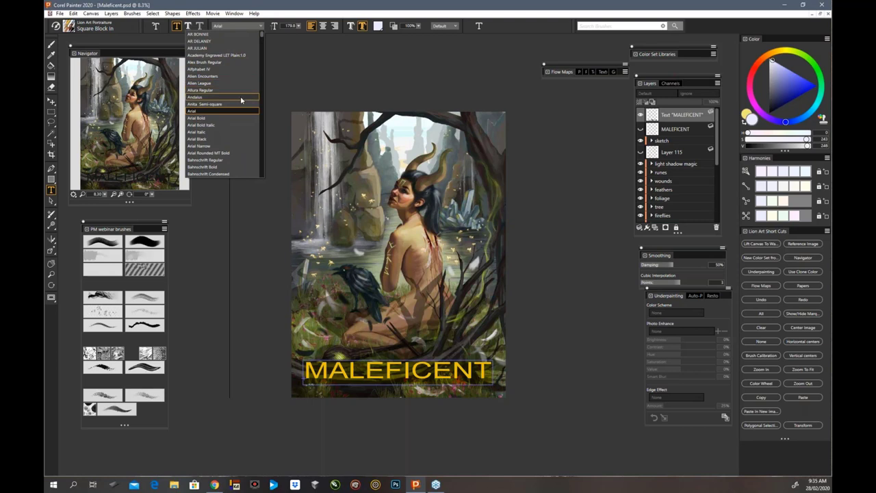
click(242, 100)
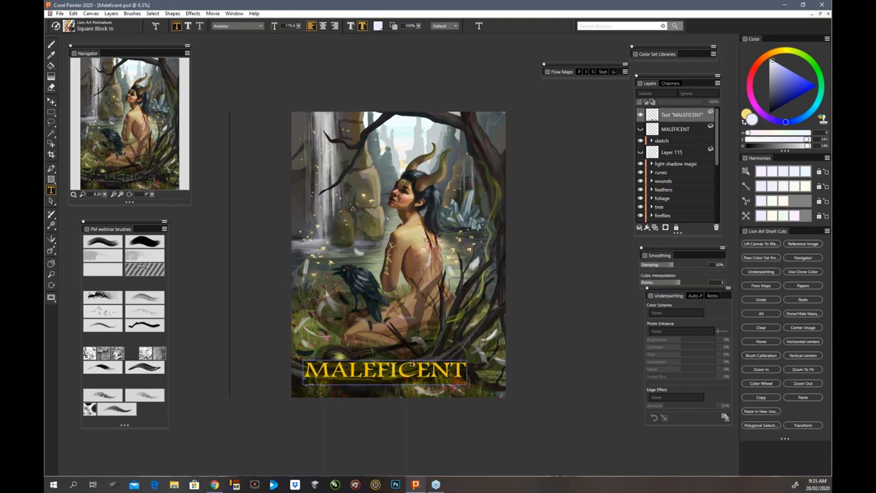
Look through the font list again and close it with Andalus kept
click(264, 29)
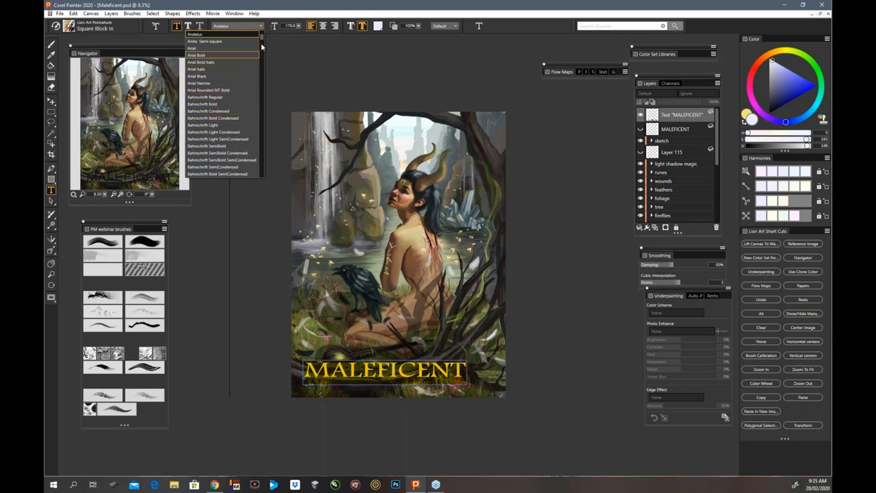
mouse_move(261, 40)
mouse_down()
mouse_move(261, 101)
mouse_move(260, 33)
mouse_up()
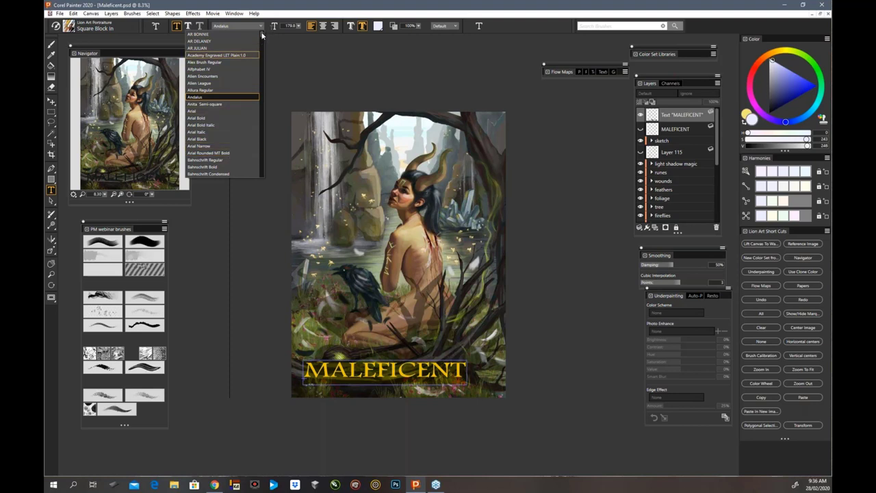
drag(262, 36, 260, 102)
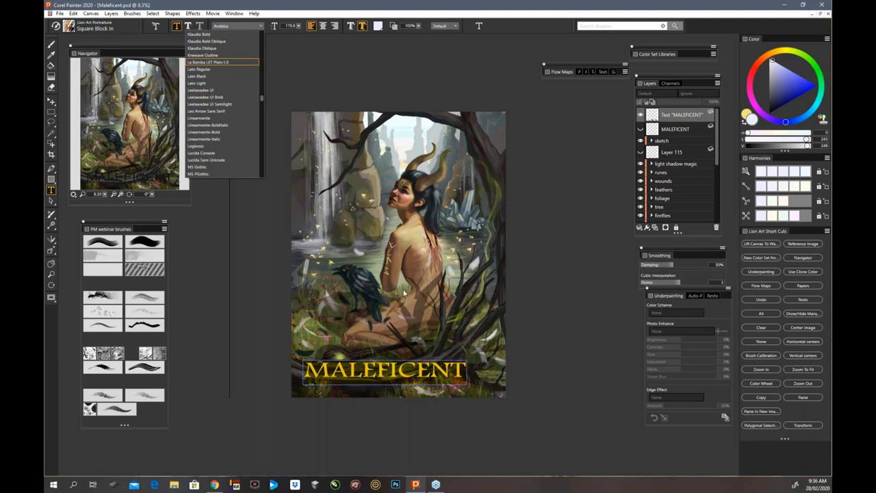
click(297, 44)
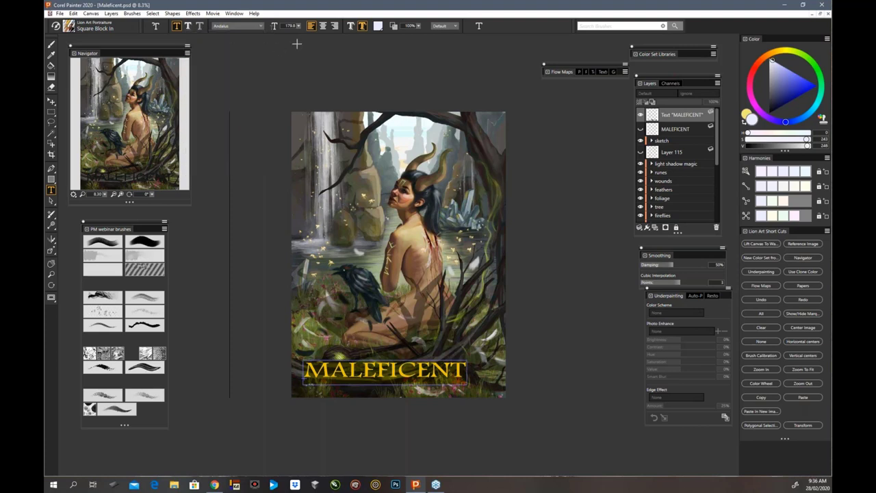
Switch between Text and Shadow Attributes and apply a shadow style that renders the title near-white
click(353, 31)
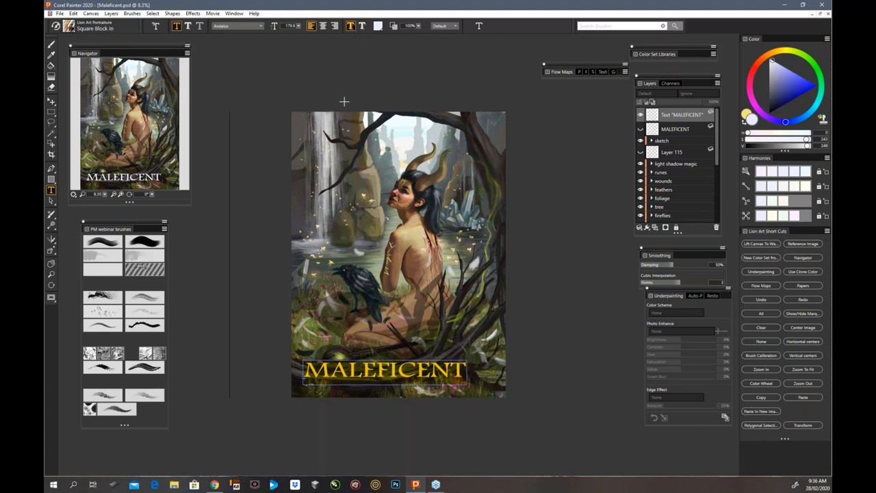
click(362, 26)
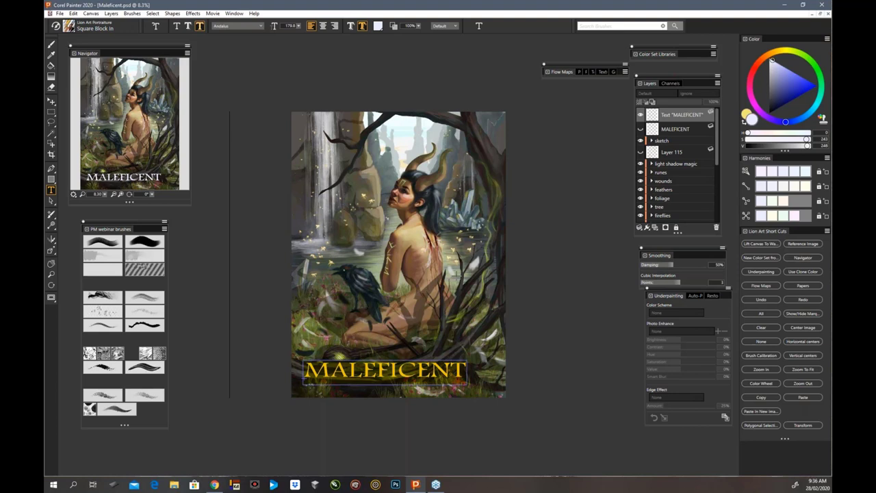
click(465, 366)
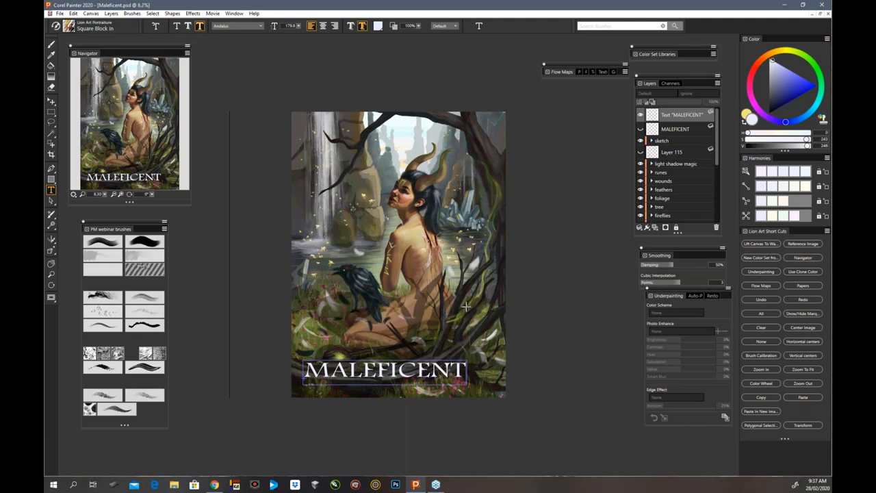
Zoom out and back in, restore and re-maximize the document window, then scroll down to the title
key(ctrl+minus)
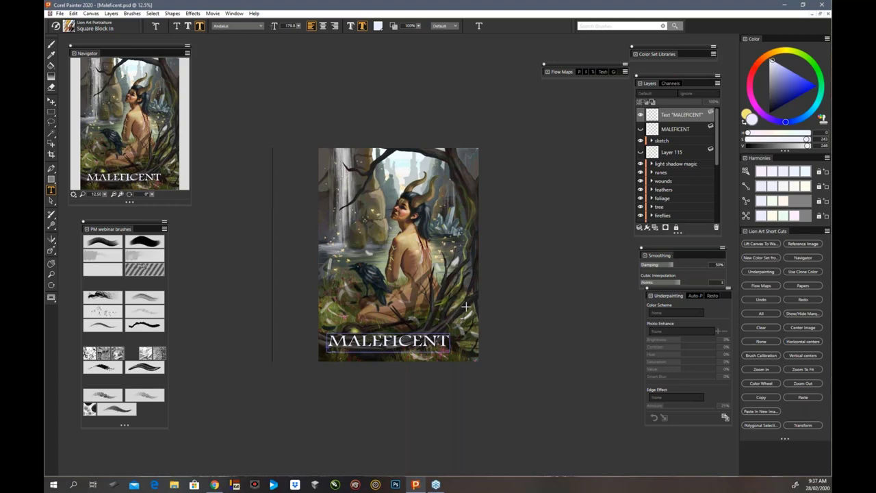
key(ctrl+plus)
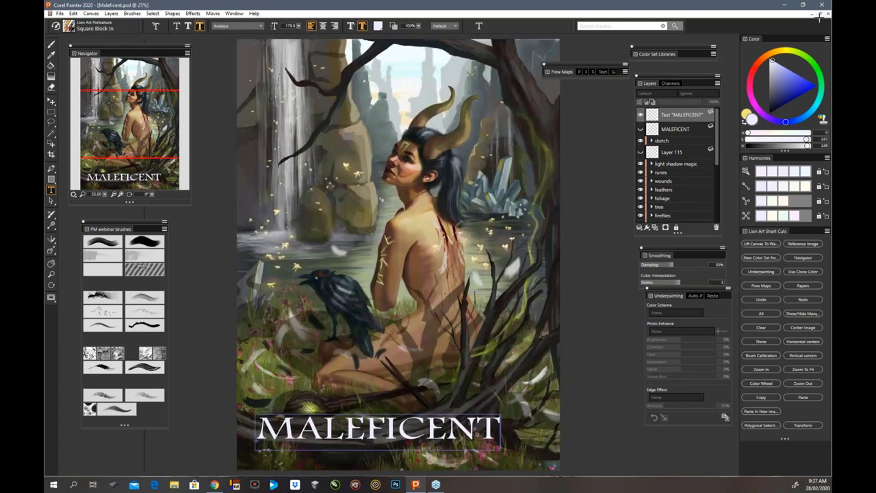
key(ctrl+plus)
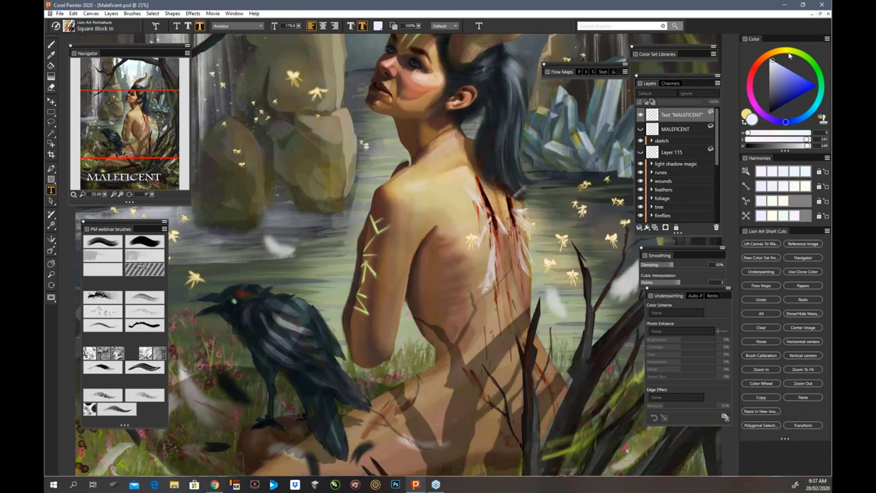
click(811, 13)
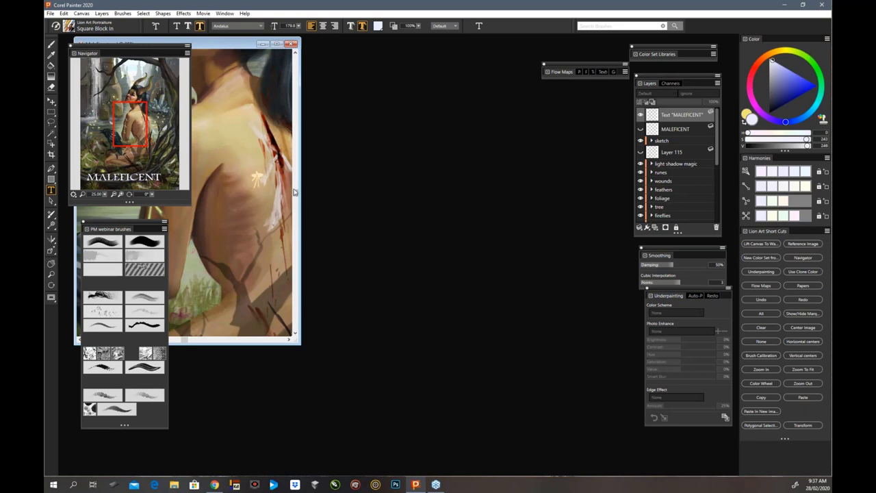
click(277, 44)
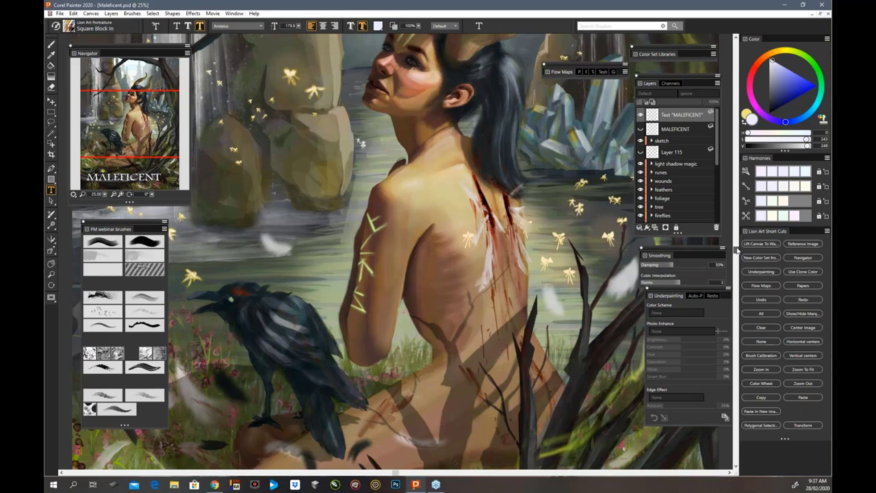
drag(737, 250, 734, 344)
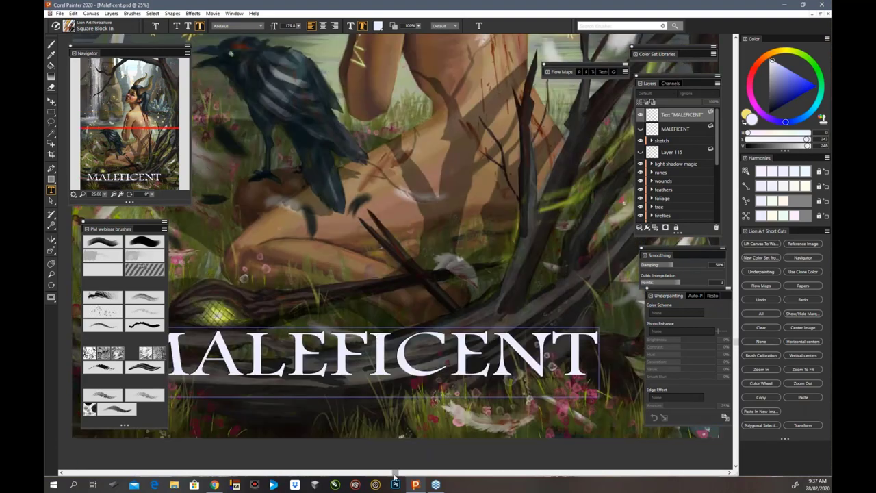
Change the title's shadow style and start a new empty Text layer on the canvas
drag(394, 473, 371, 474)
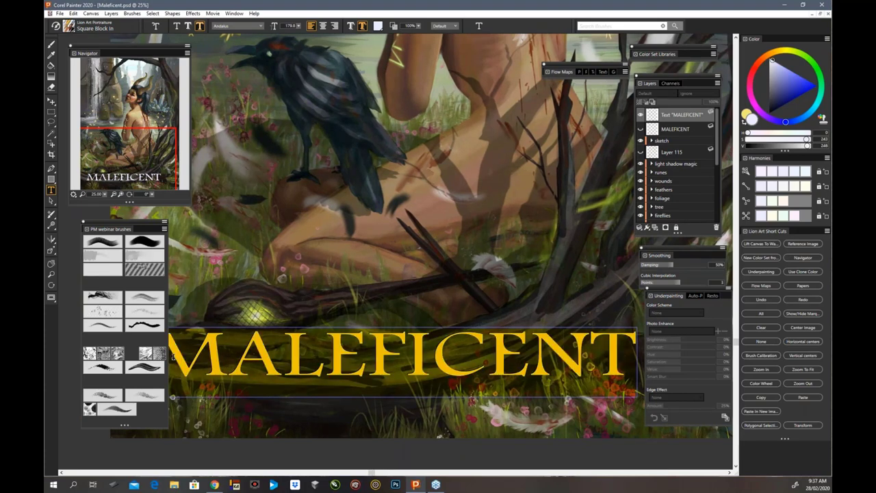
click(189, 27)
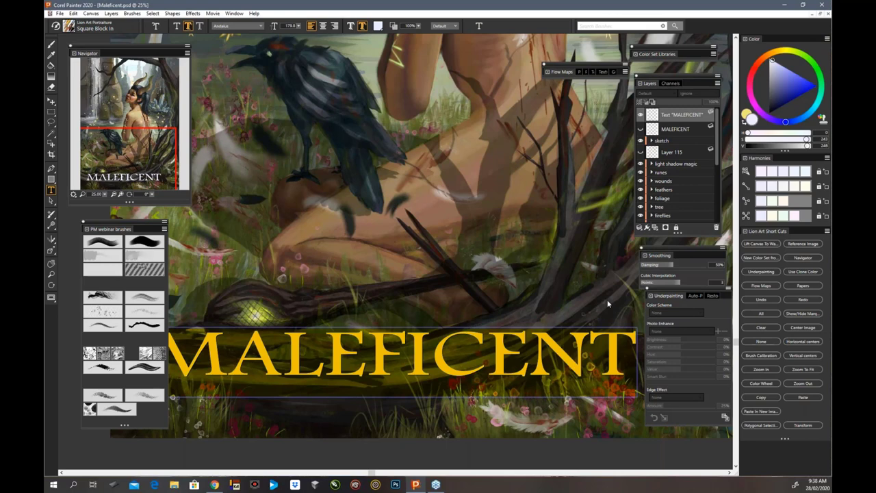
click(584, 327)
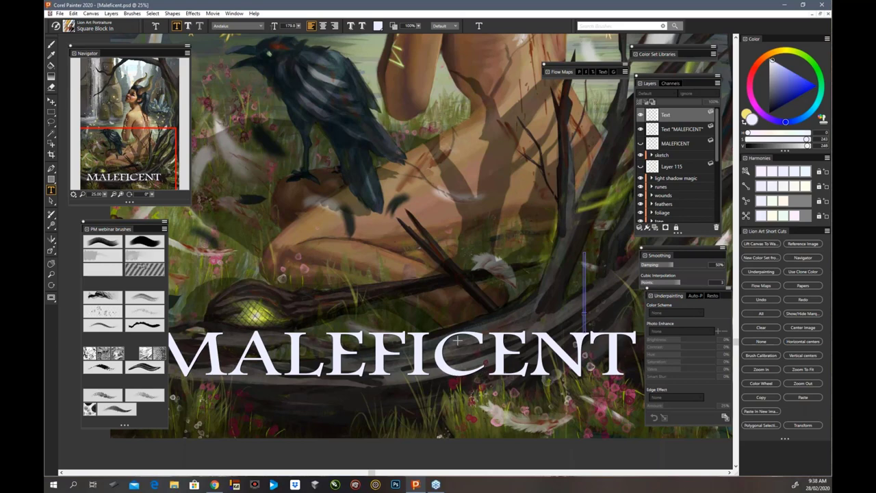
Zoom in briefly, then zoom out step by step to 12.5% to show the whole painting
key(ctrl+plus)
key(ctrl+plus)
key(ctrl+plus)
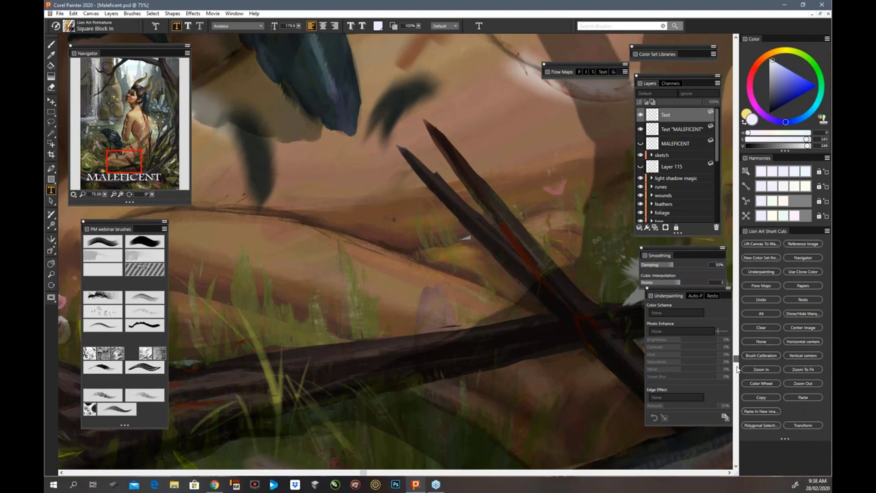
drag(736, 368, 736, 397)
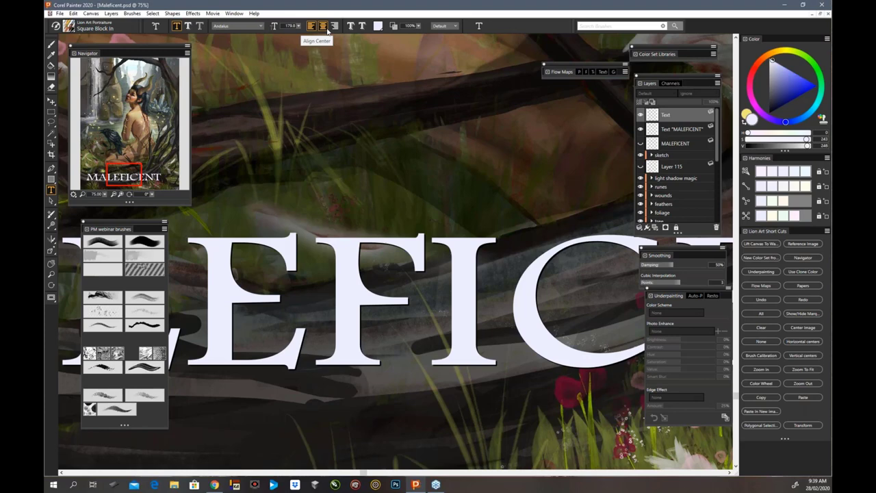
key(ctrl+minus)
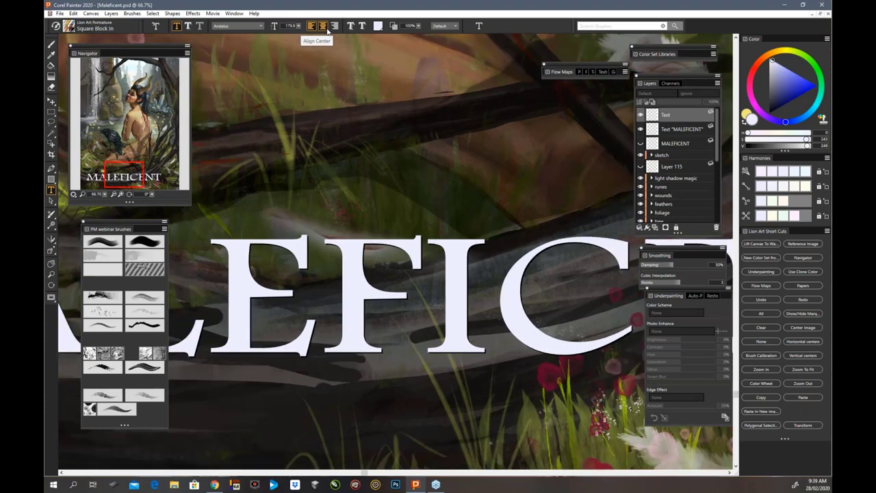
key(ctrl+minus)
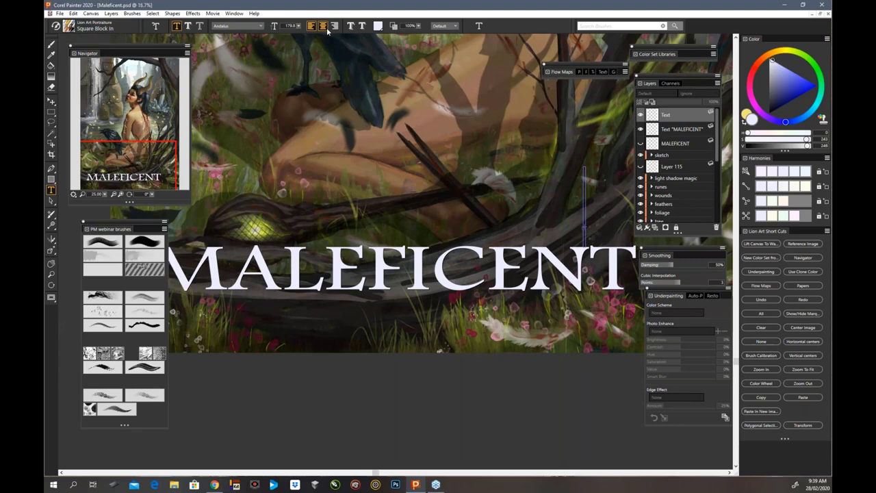
key(ctrl+minus)
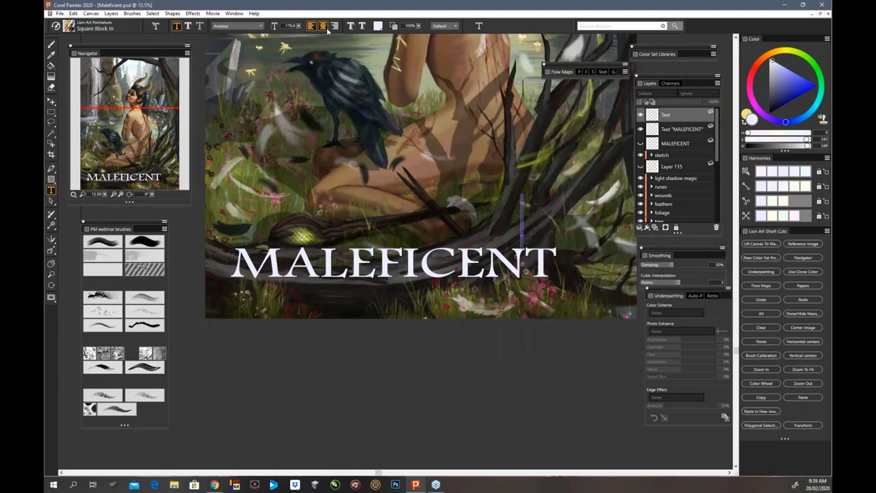
key(ctrl+minus)
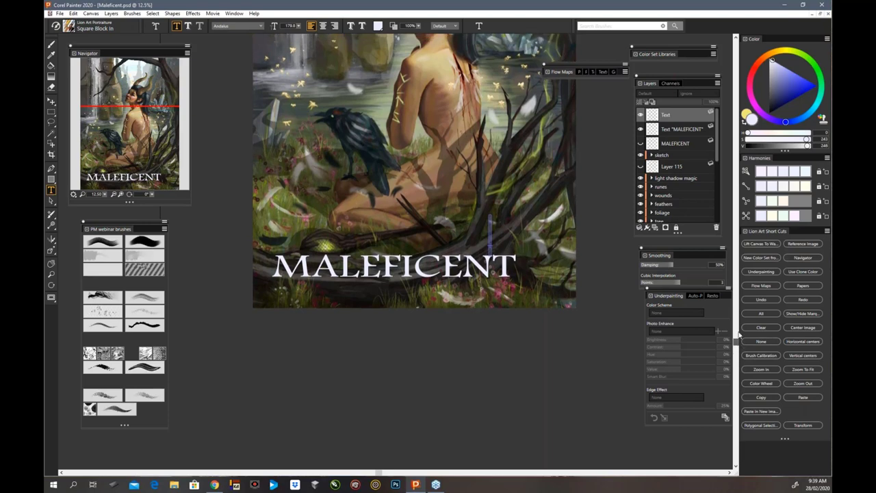
Scroll the canvas up until Maleficent's horns and the waterfall at the top are visible
drag(737, 349, 738, 315)
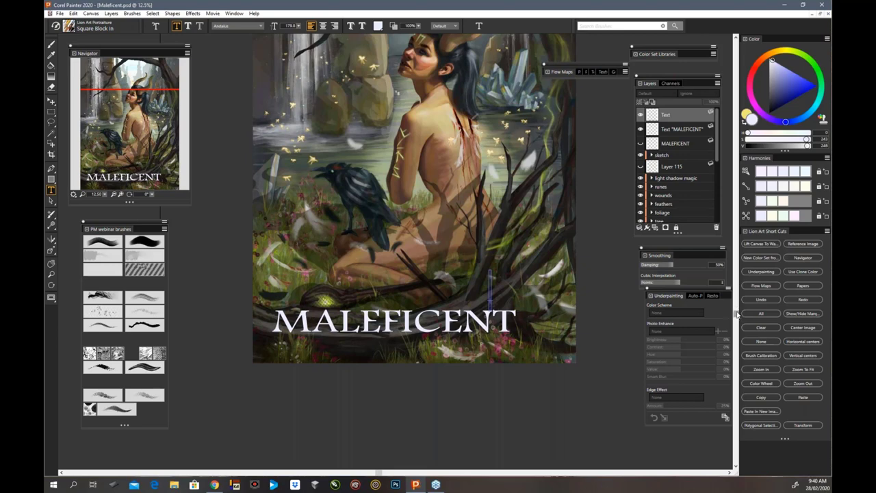
scroll(736, 313, up, 2)
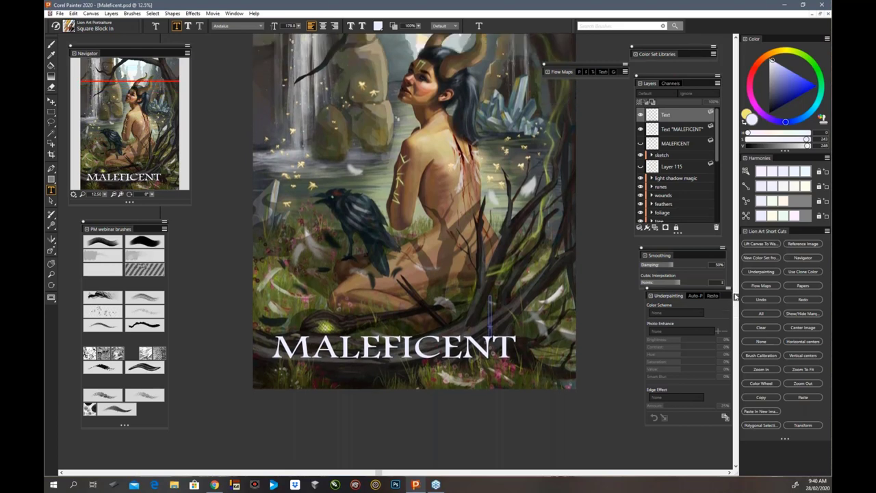
drag(737, 296, 736, 291)
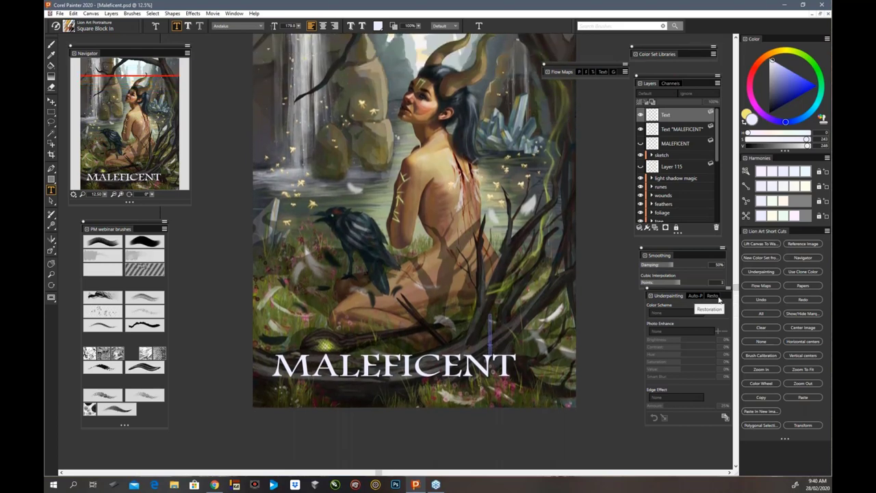
Delete the empty Text layer and the Text 'MALEFICENT' layer from the Layers panel
click(641, 115)
click(715, 228)
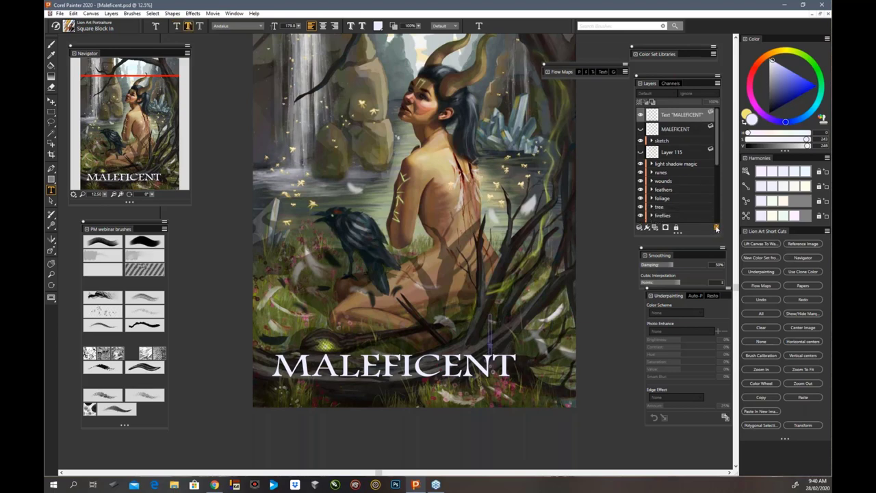
click(715, 228)
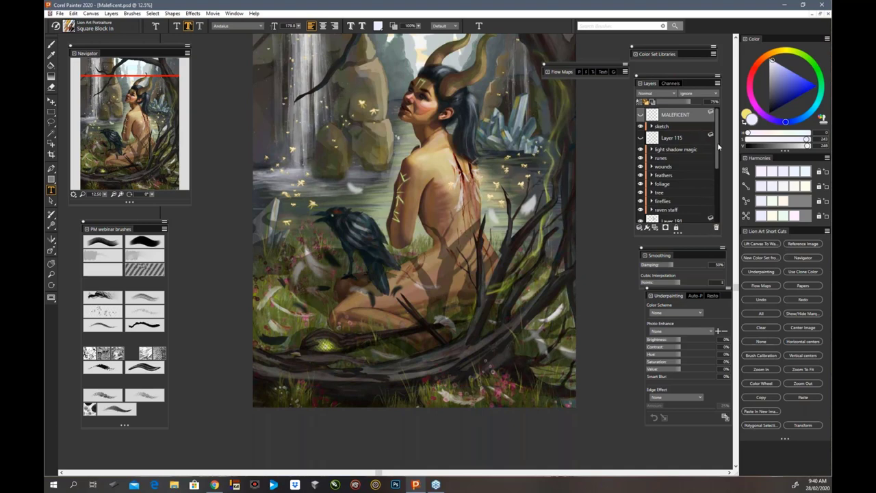
scroll(718, 147, down, 1)
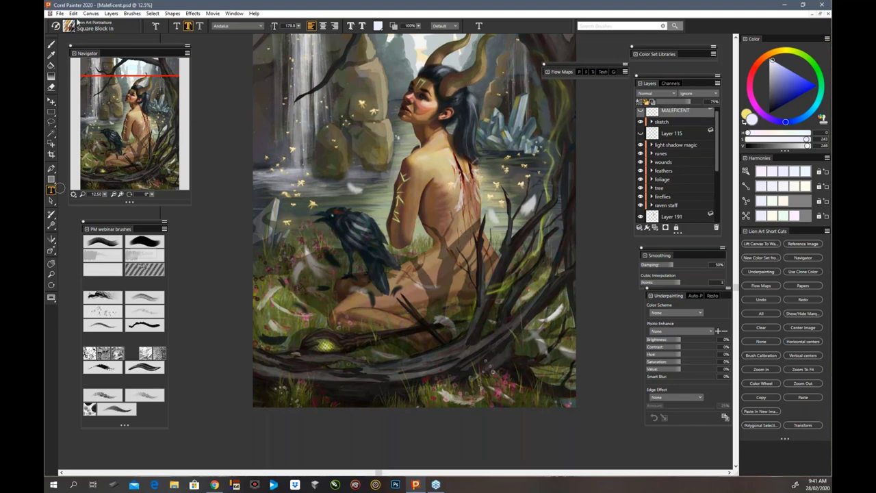
Switch to the Brush tool and pick Soft Glaze from the Fast and Simple brush library
key(b)
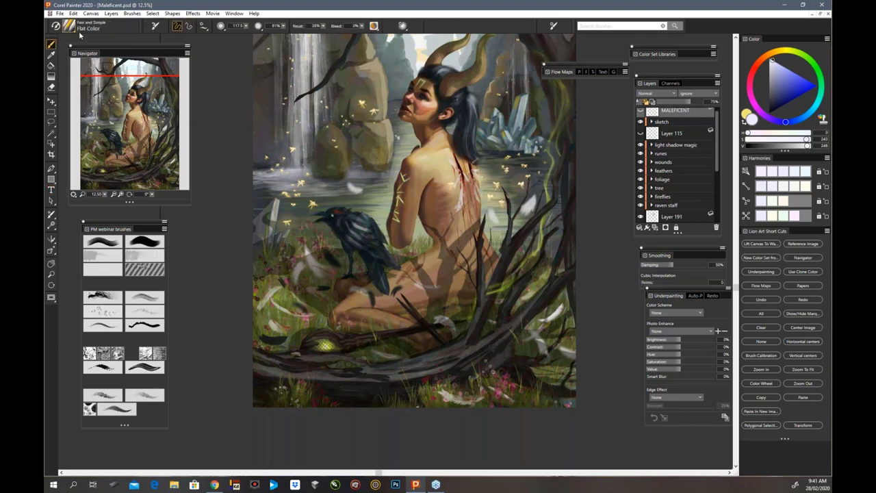
click(82, 29)
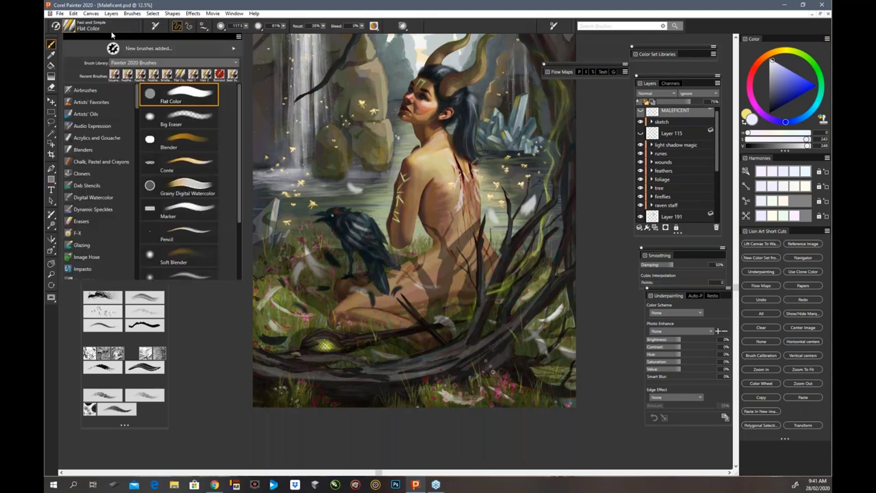
scroll(138, 113, down, 2)
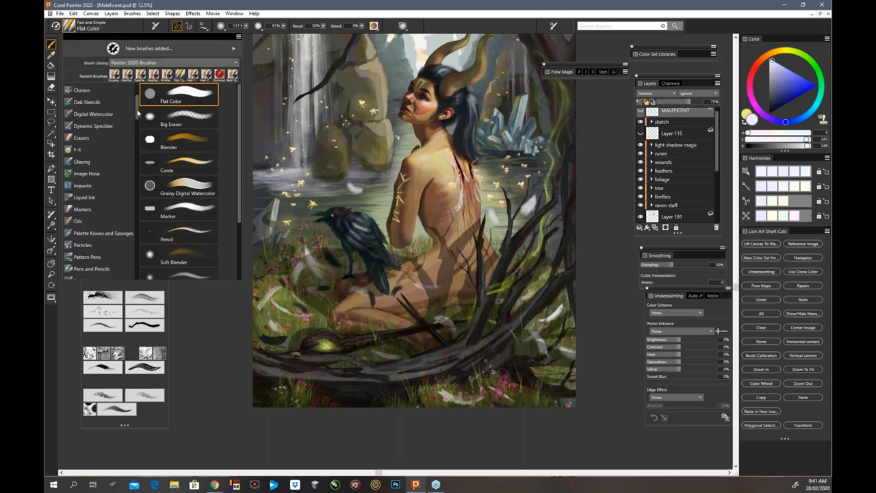
scroll(136, 116, down, 2)
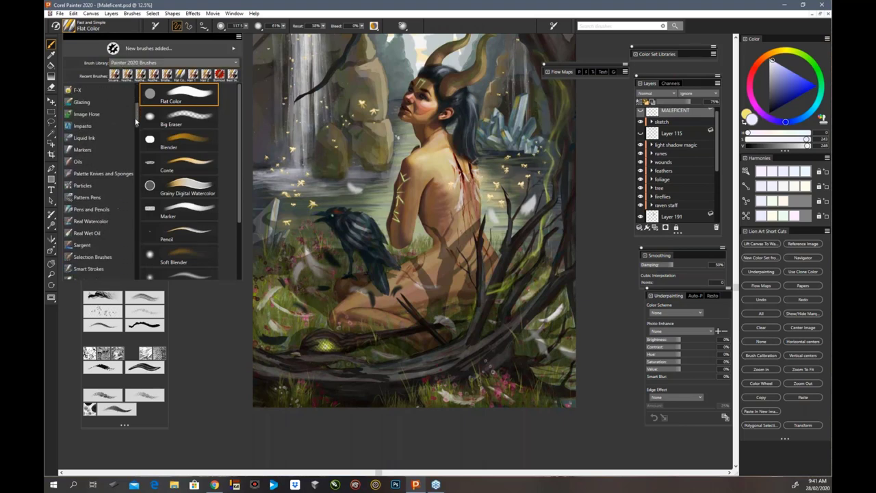
scroll(136, 130, down, 5)
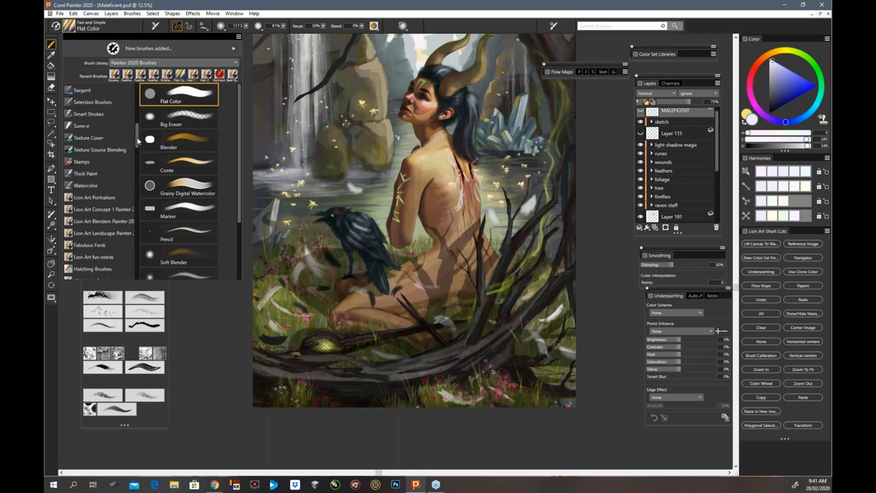
scroll(136, 158, down, 6)
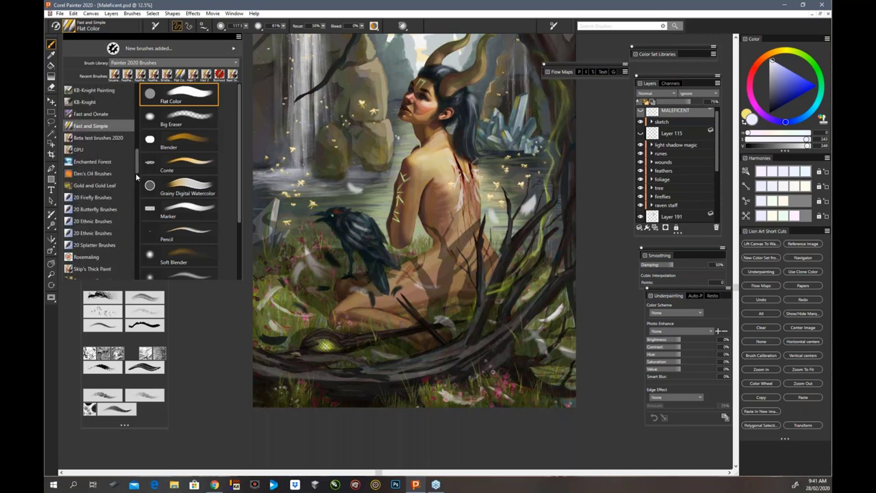
scroll(137, 181, down, 4)
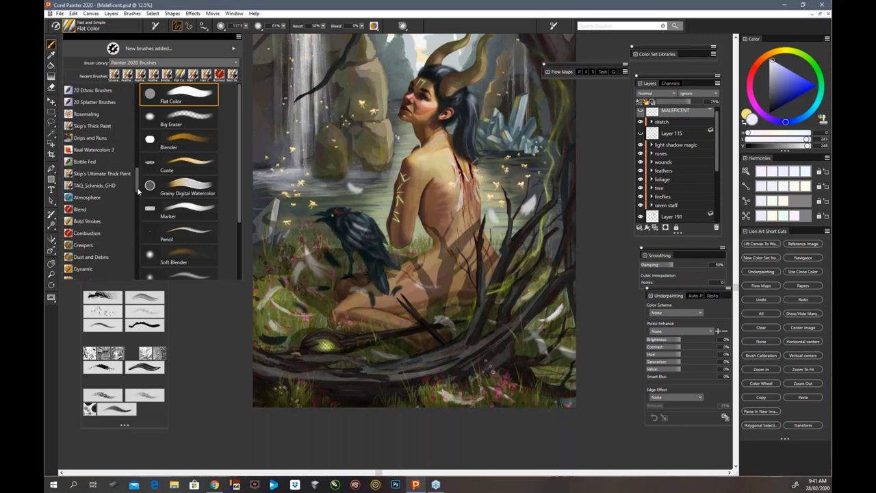
mouse_move(137, 192)
mouse_down()
mouse_move(139, 268)
mouse_move(136, 158)
mouse_up()
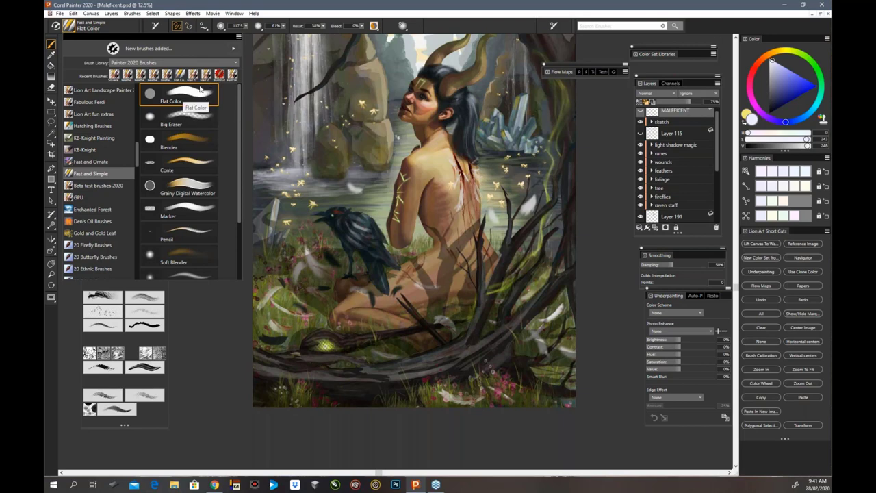
drag(241, 212, 239, 278)
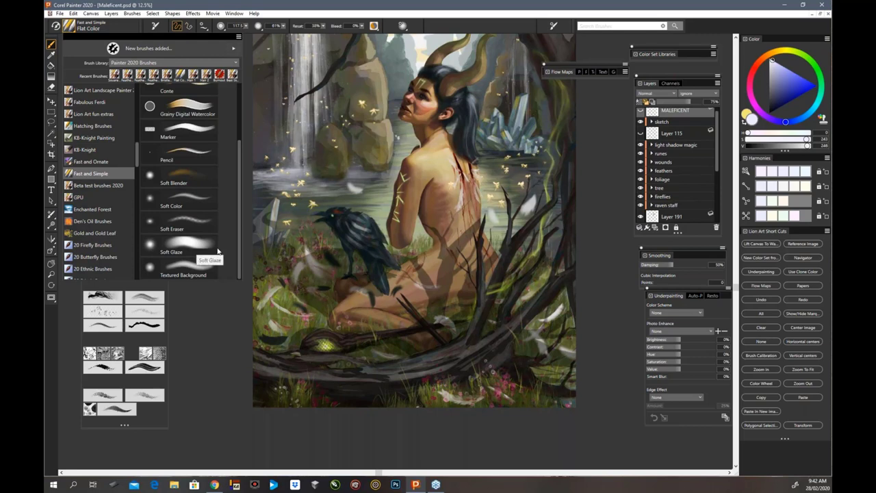
click(216, 250)
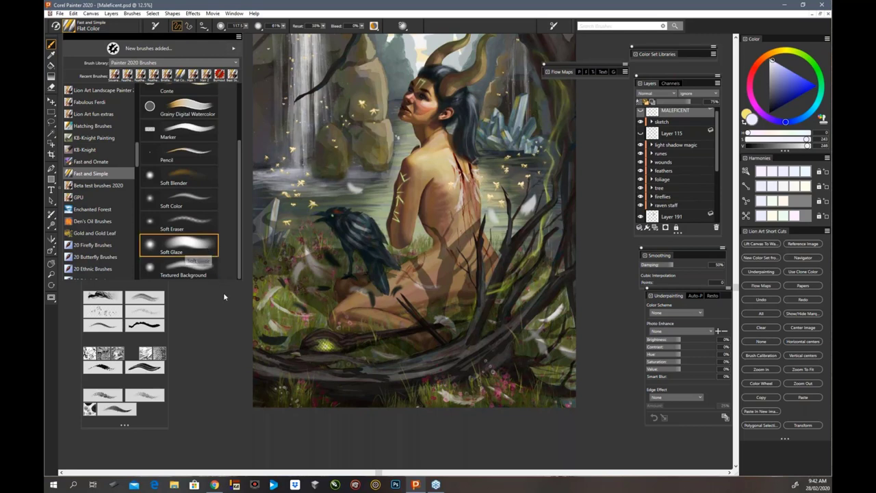
Close the brush list and add new empty Layer 195 at the top of the stack
click(689, 173)
click(665, 228)
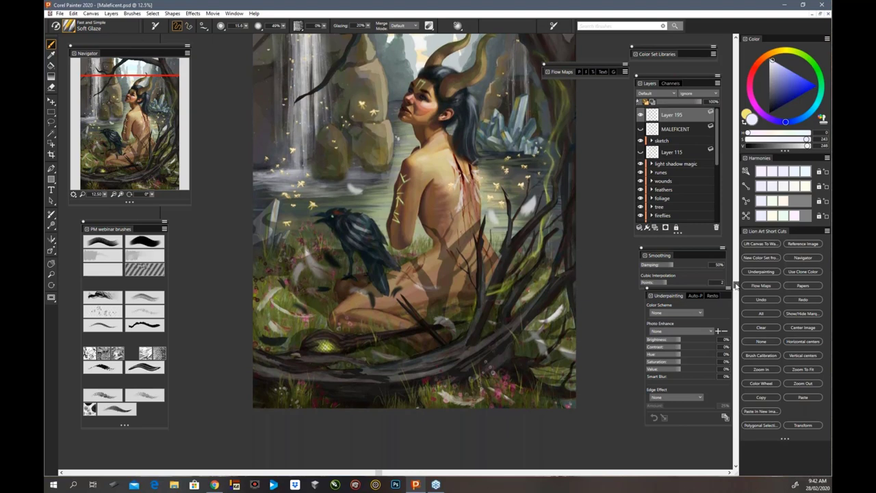
scroll(735, 286, up, 2)
scroll(735, 253, up, 1)
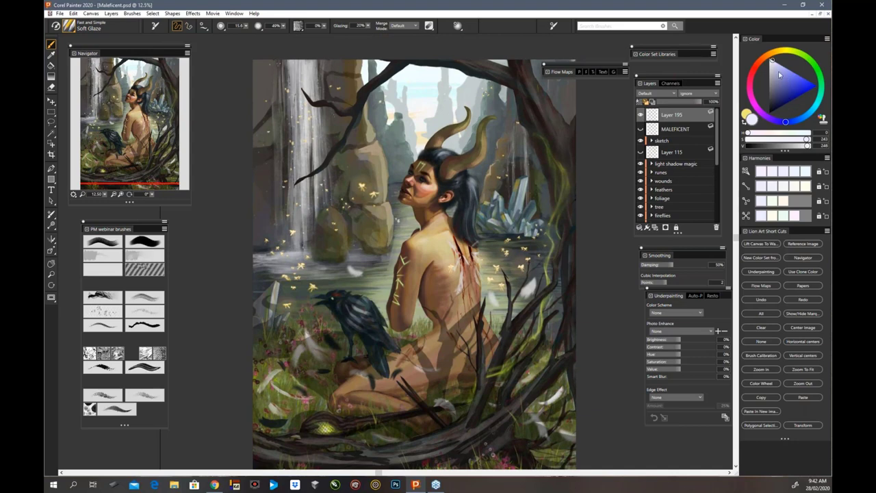
Pick a bright yellow-orange colour and enlarge the Soft Glaze brush to size 113.7
click(776, 52)
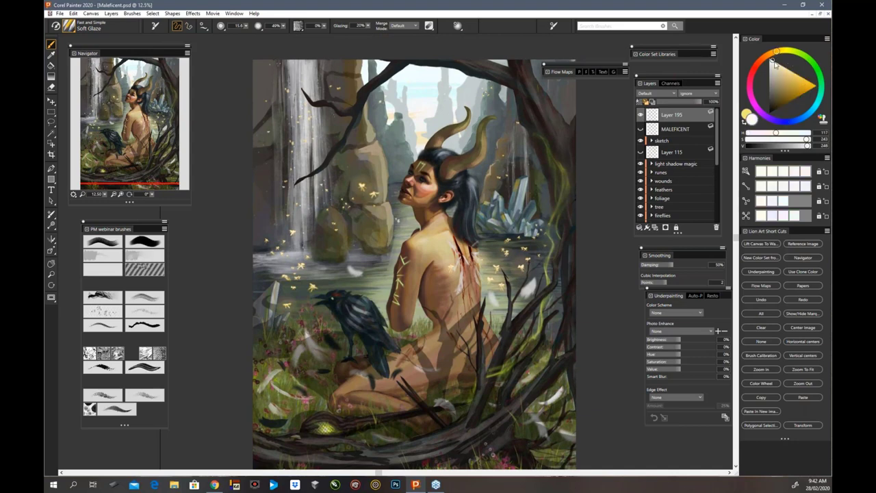
click(777, 64)
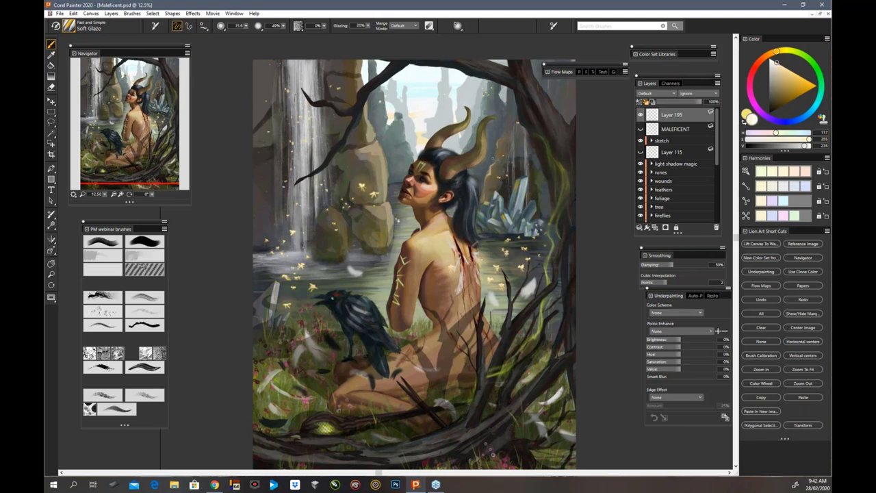
drag(245, 26, 250, 32)
drag(247, 29, 269, 52)
Make Layer 195 visible and load the Lion Art Landscape Painter brush library
click(640, 115)
click(71, 27)
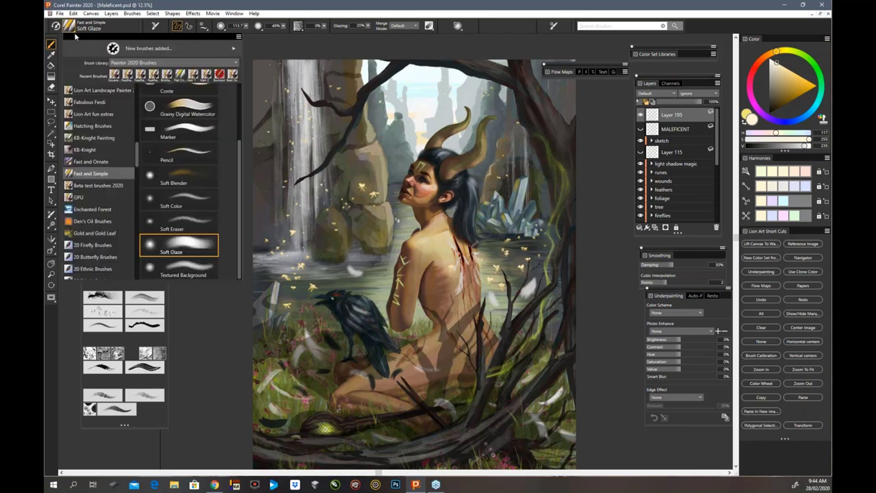
scroll(137, 165, down, 3)
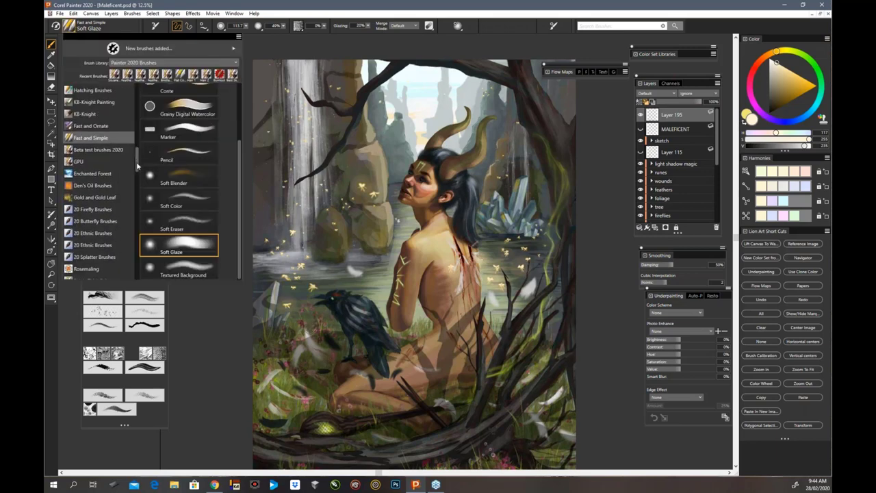
mouse_move(137, 166)
mouse_down()
mouse_move(135, 216)
mouse_move(134, 149)
mouse_up()
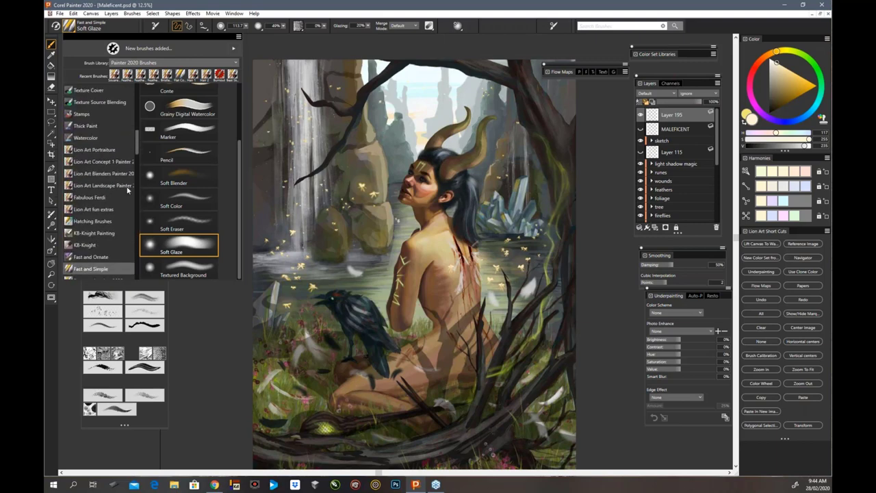
click(127, 186)
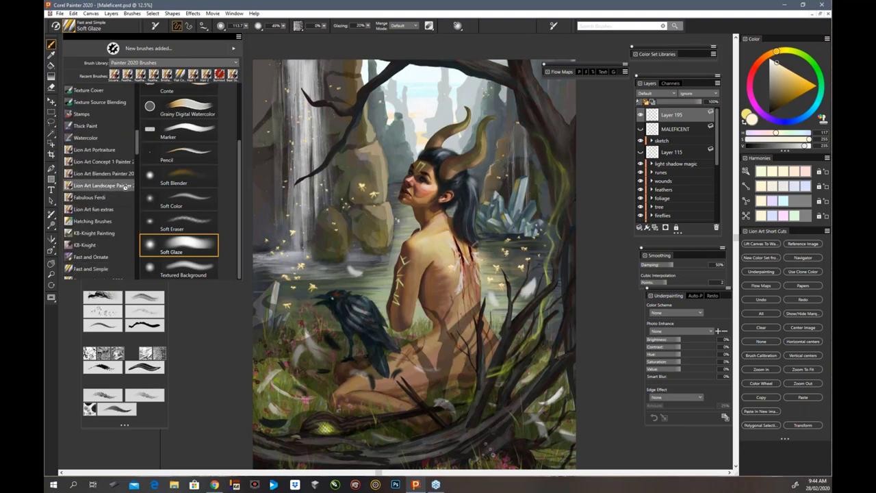
click(222, 242)
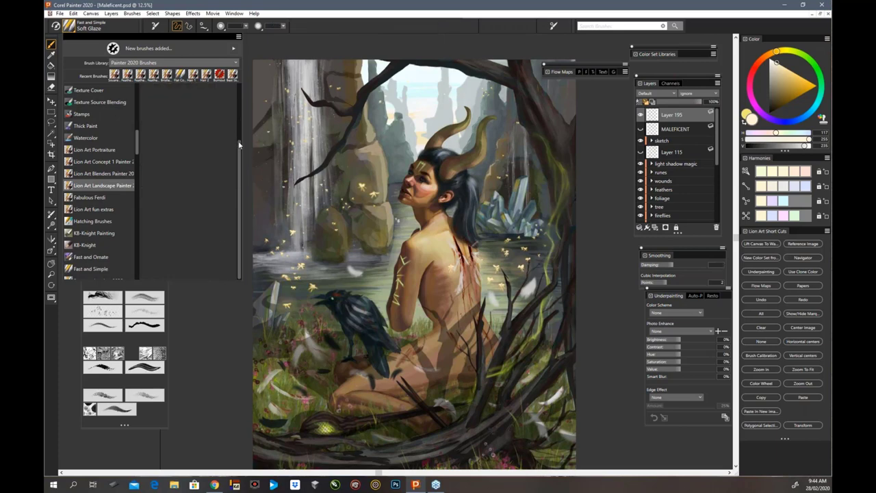
Choose the Hard -Soft edge brush and enlarge it to size 400
scroll(239, 140, up, 2)
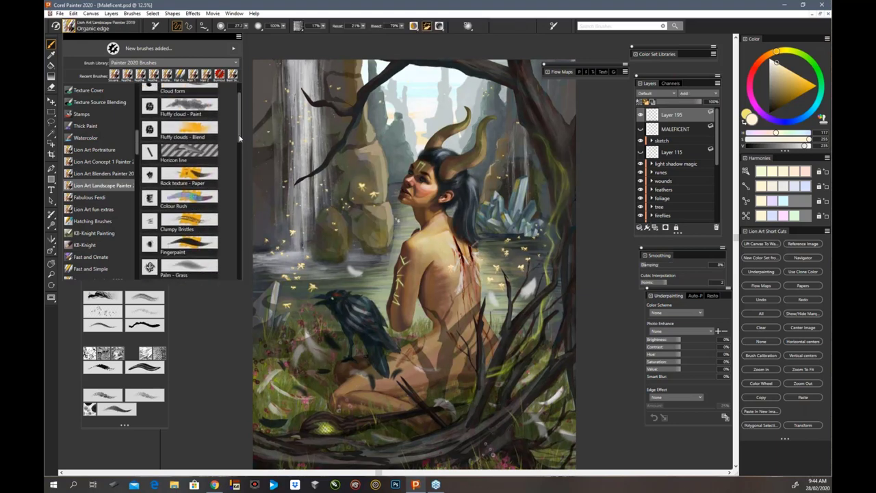
drag(238, 143, 243, 244)
click(189, 216)
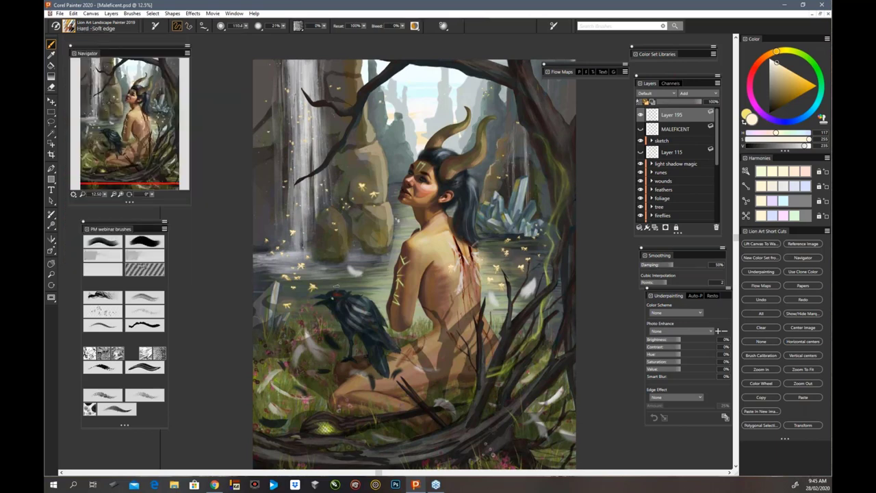
drag(246, 29, 278, 36)
click(69, 26)
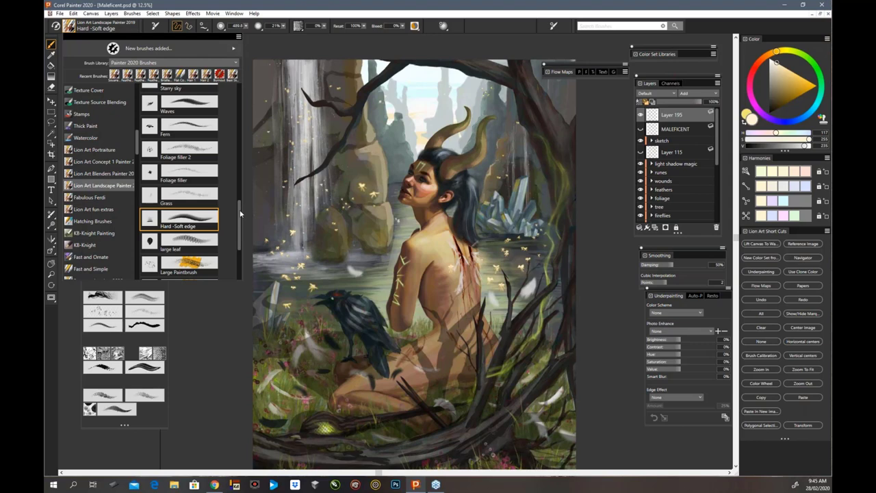
Browse the landscape variants, then switch to Rosettes from Lion Art Concept 1 Painter 2019 and save
scroll(239, 222, down, 2)
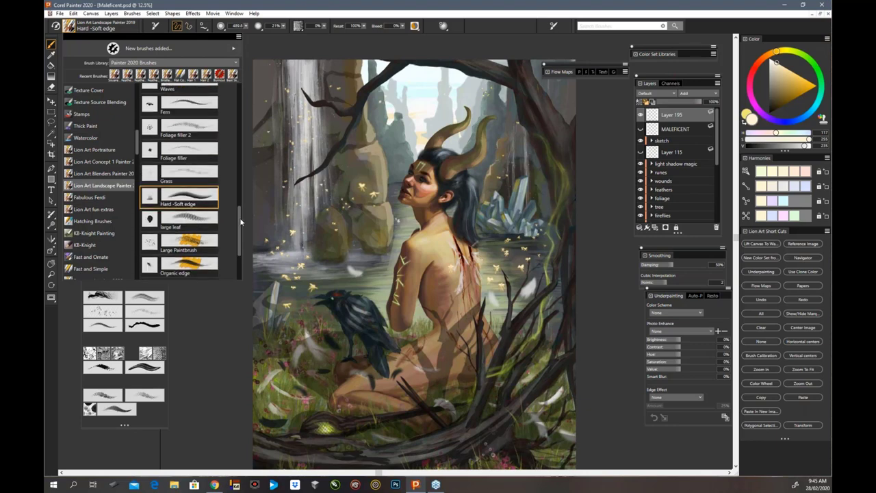
scroll(240, 227, down, 3)
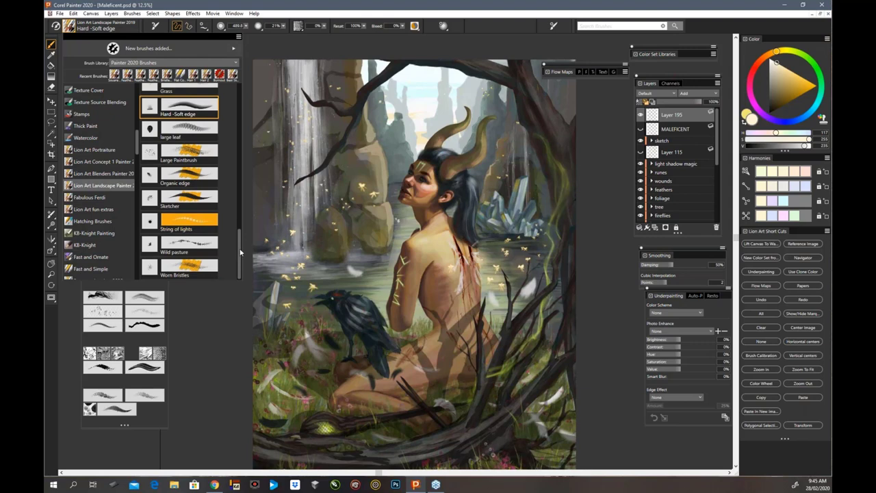
scroll(239, 236, up, 2)
drag(239, 234, 239, 99)
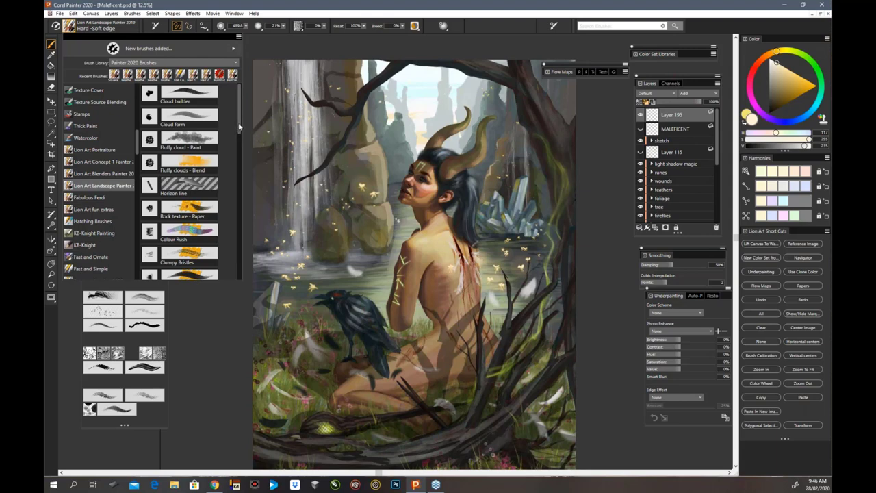
drag(239, 127, 244, 270)
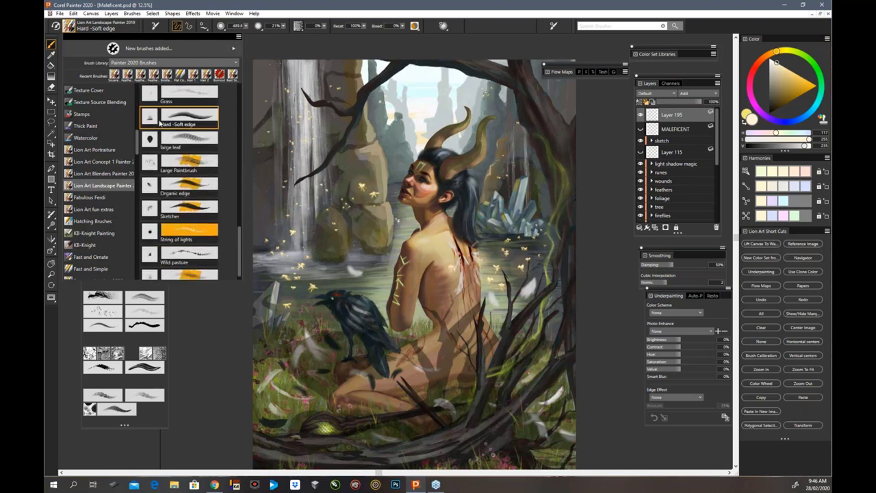
click(118, 163)
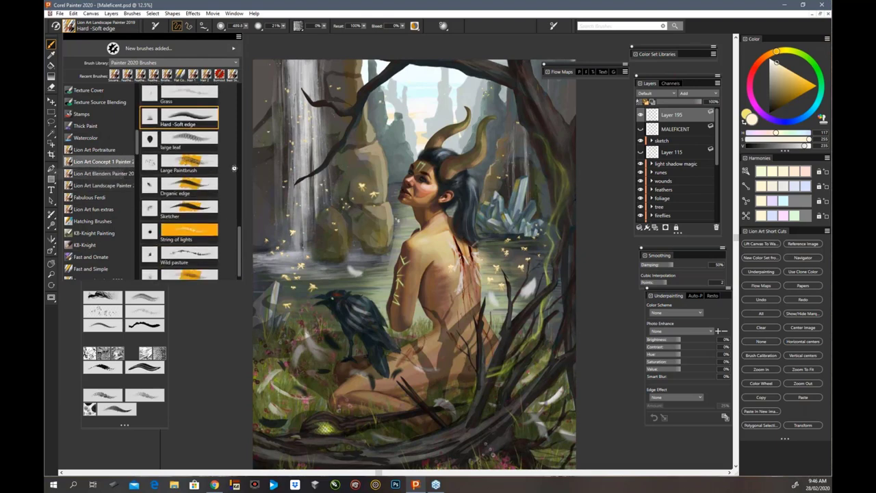
key(ctrl+s)
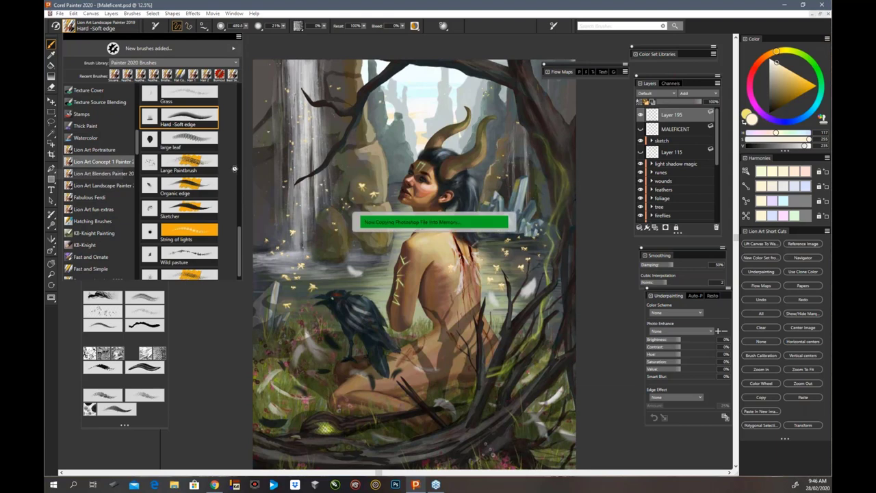
click(241, 220)
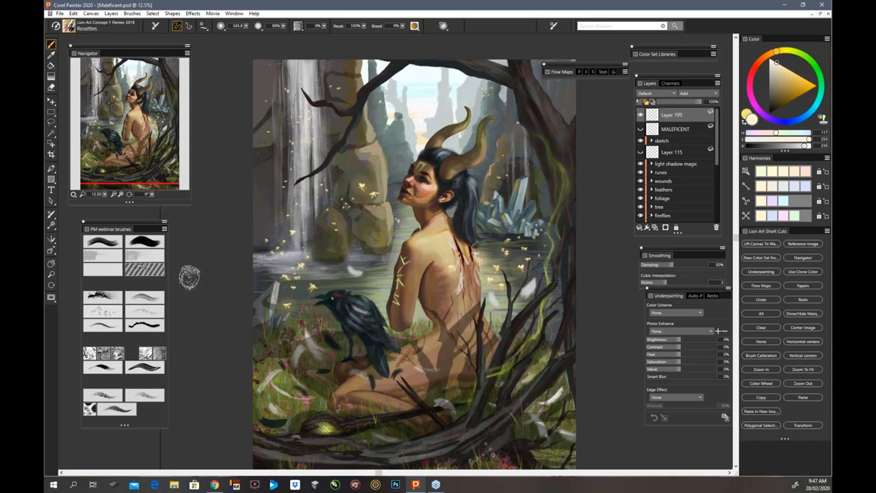
click(70, 29)
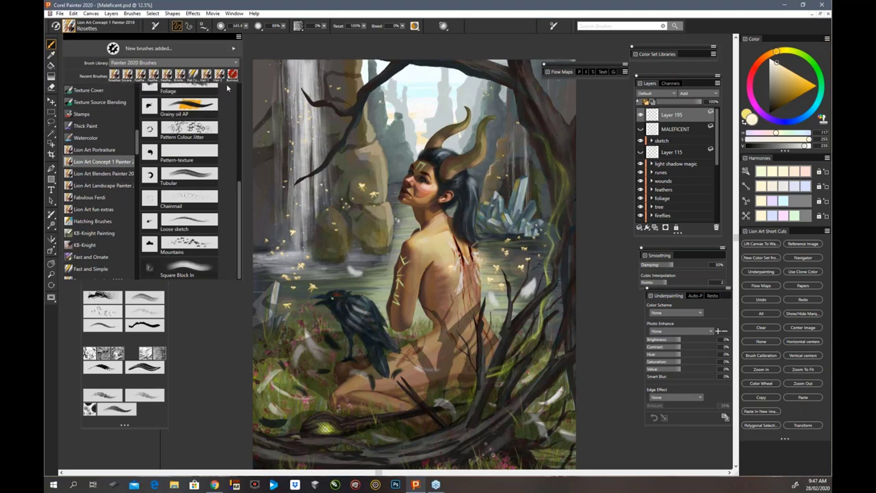
scroll(138, 145, down, 2)
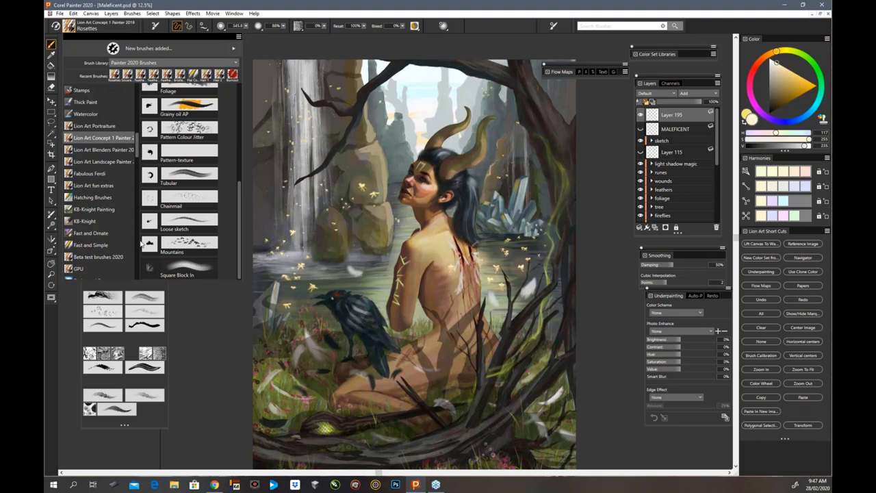
scroll(137, 145, up, 3)
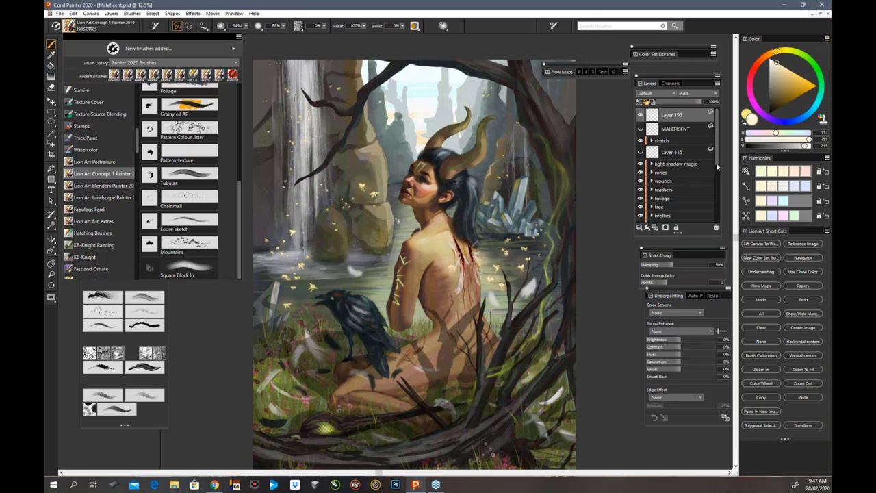
scroll(714, 167, down, 3)
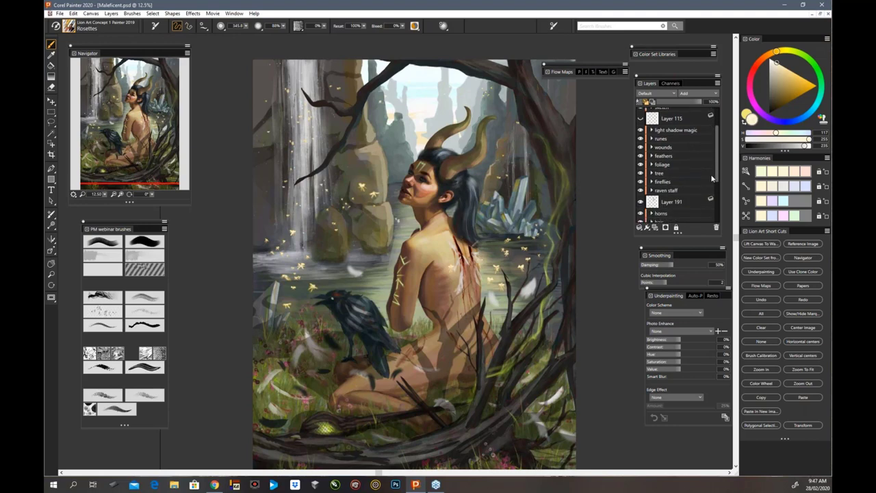
Expand the fireflies group and select Layer 81 inside it
click(656, 169)
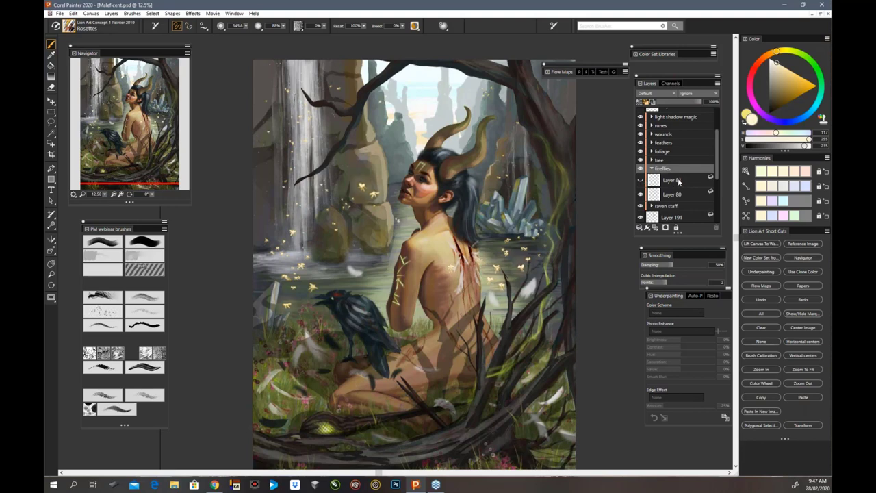
click(675, 182)
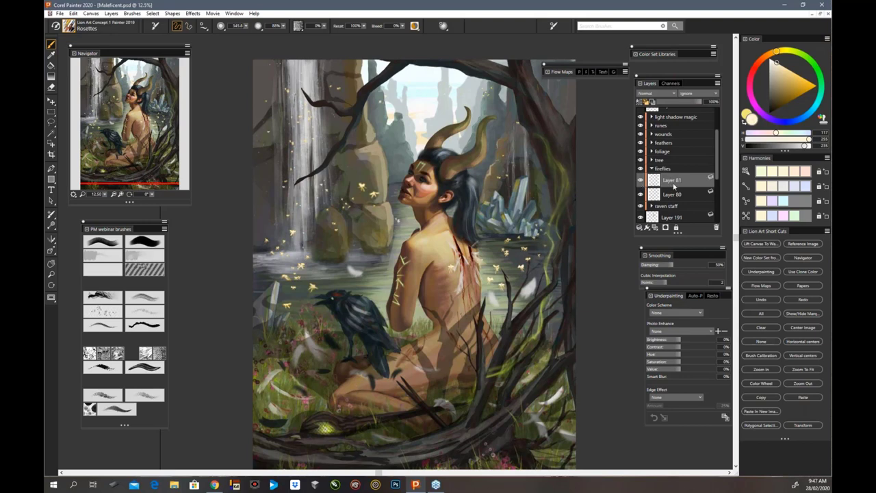
Set Layer 81's composite method to Screen, briefly comparing it against Normal
click(657, 94)
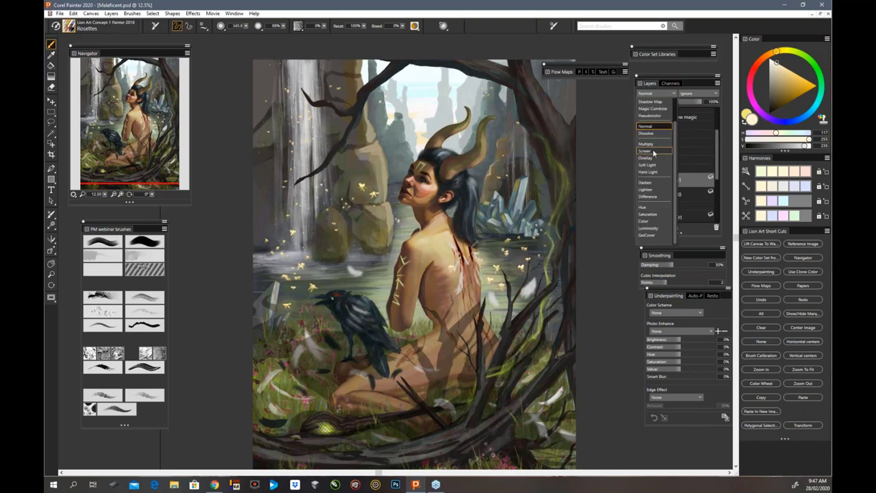
click(652, 151)
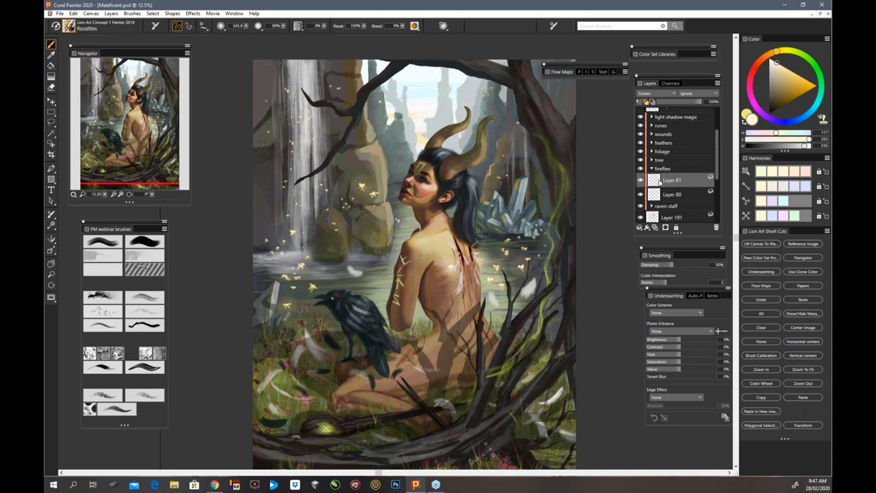
click(673, 93)
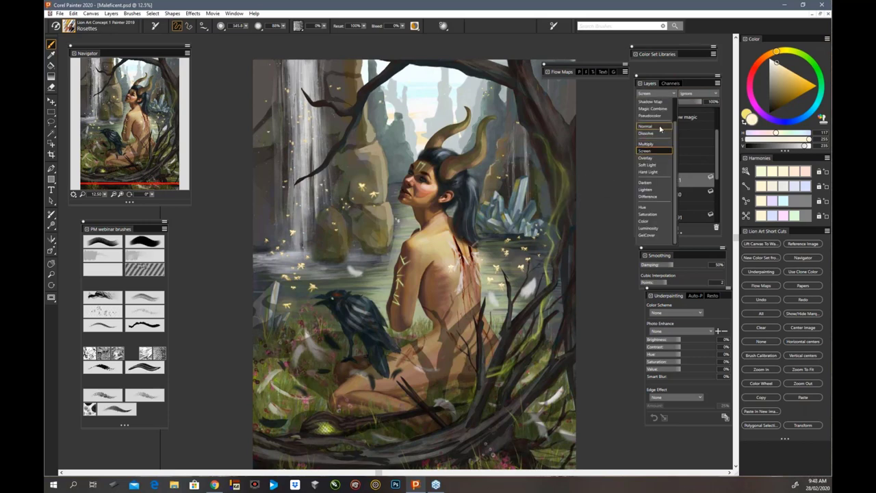
click(659, 126)
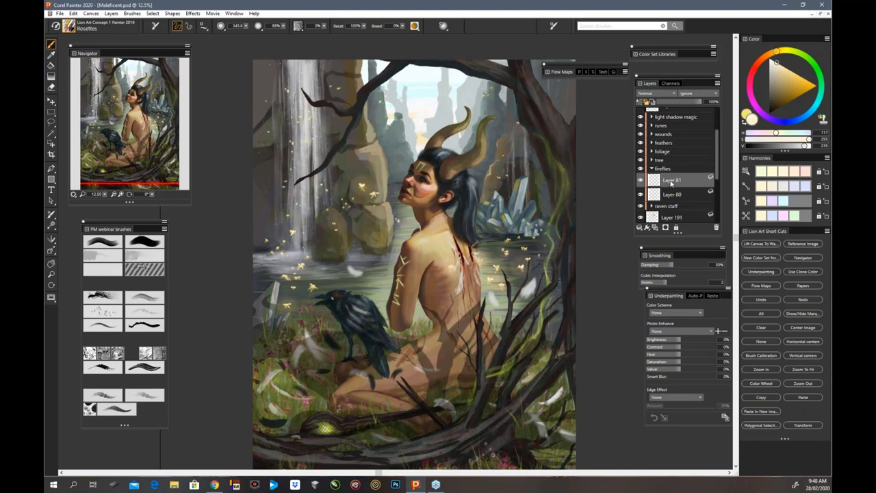
click(673, 94)
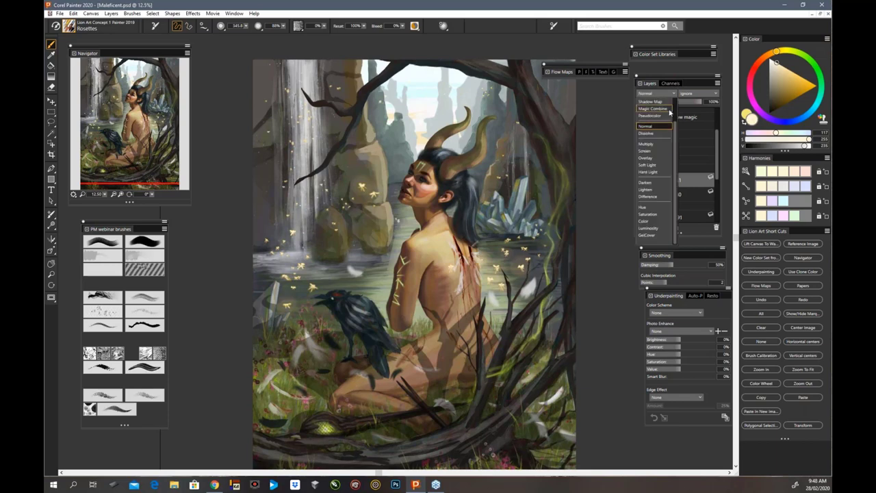
click(657, 150)
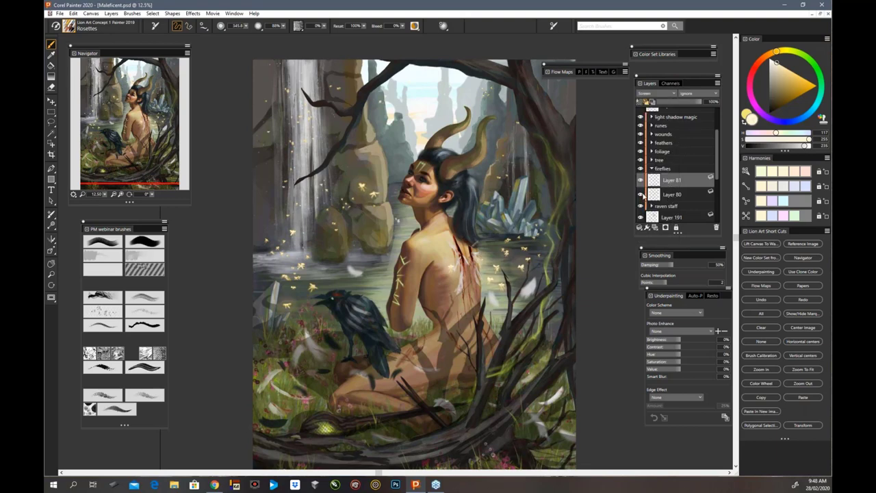
Toggle Layer 80's golden firefly sparkles on and off to compare, then reselect Layer 81
click(643, 195)
click(641, 195)
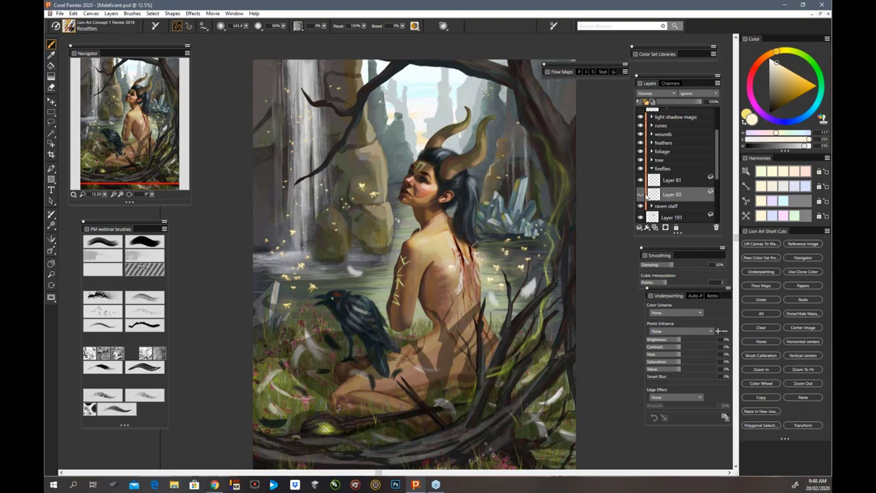
click(641, 195)
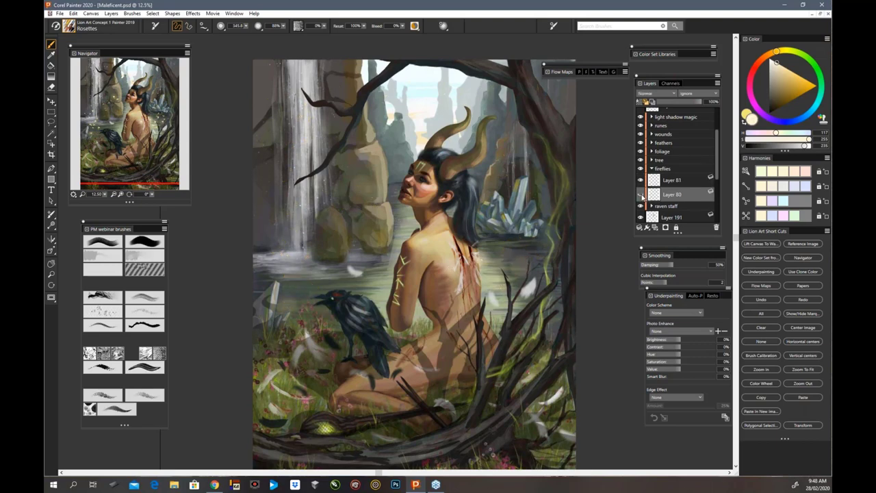
click(641, 195)
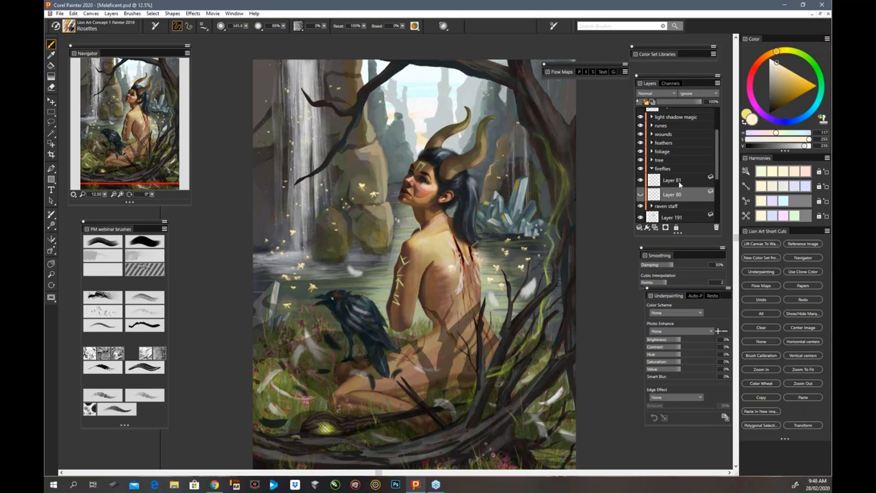
click(641, 195)
mouse_move(717, 163)
mouse_down()
mouse_move(719, 144)
mouse_move(722, 164)
mouse_up()
click(678, 177)
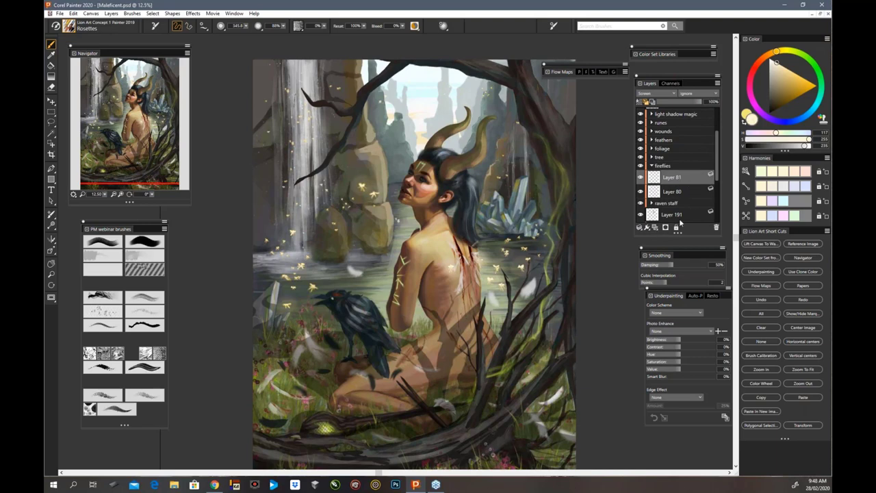
Add a new empty layer above Layer 81, keeping its blend mode at Default
key(ctrl+shift+n)
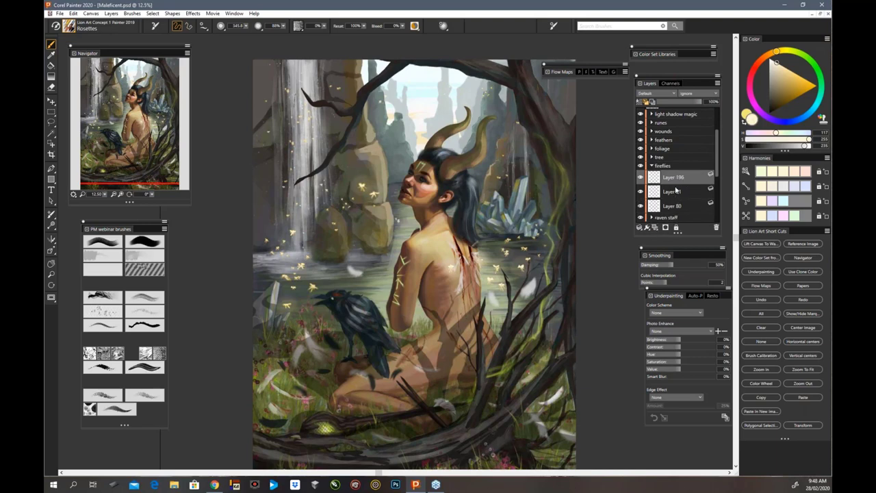
click(667, 93)
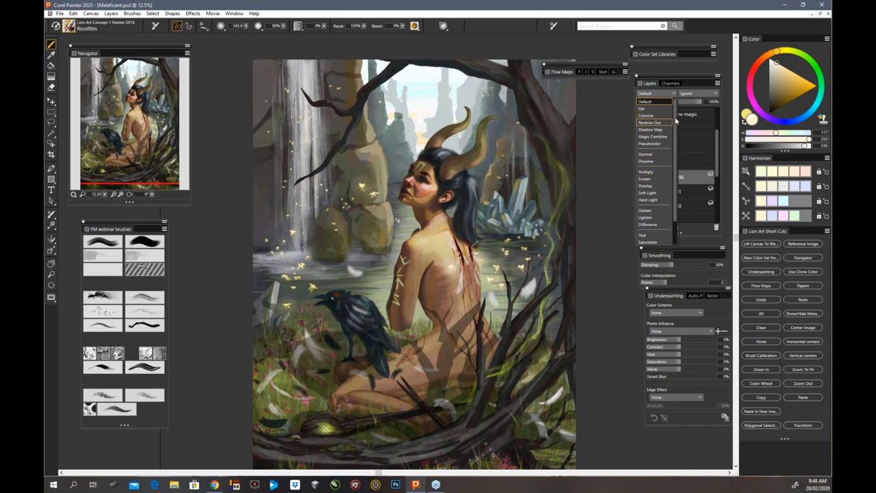
click(661, 102)
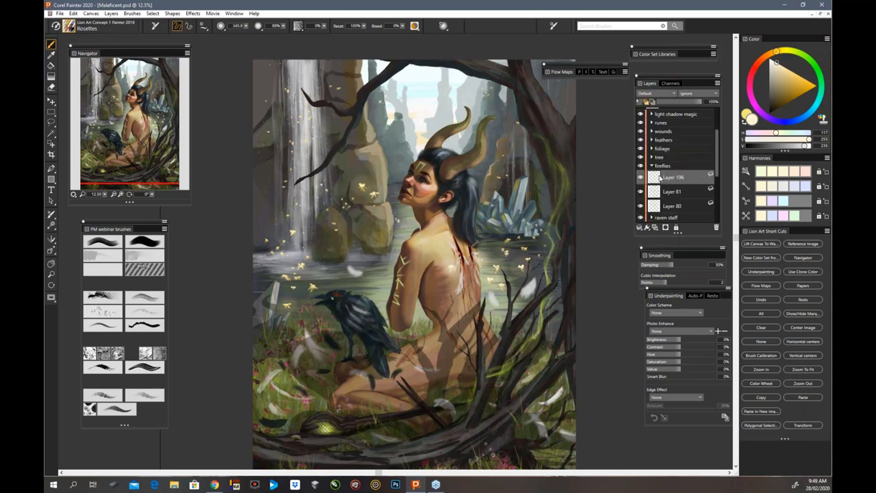
Make the Fast and Simple Flat Color brush active and pick a cyan hue
click(77, 28)
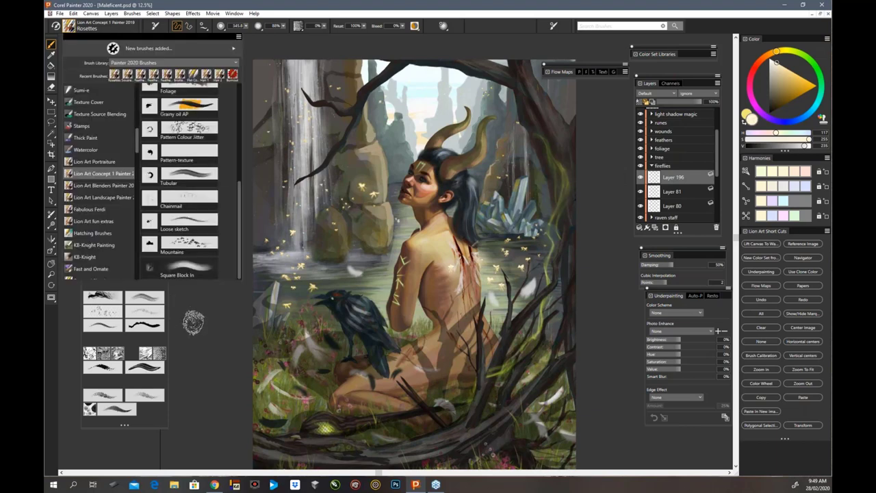
click(187, 320)
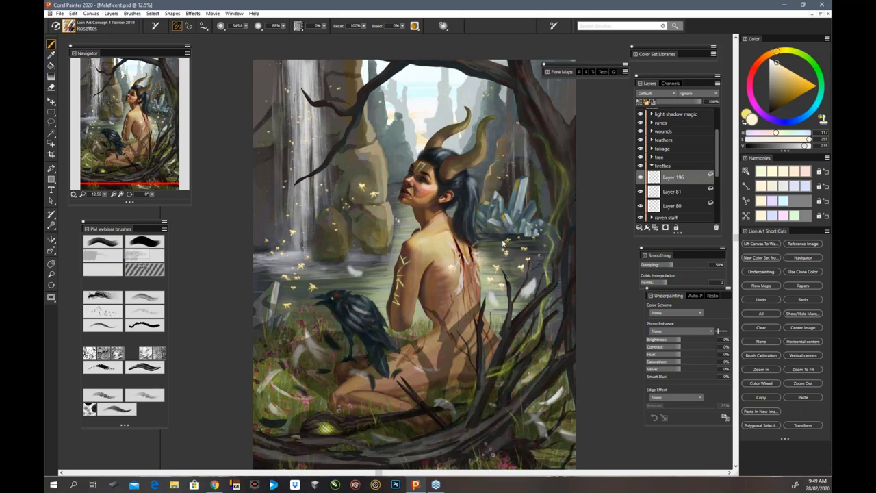
key(f)
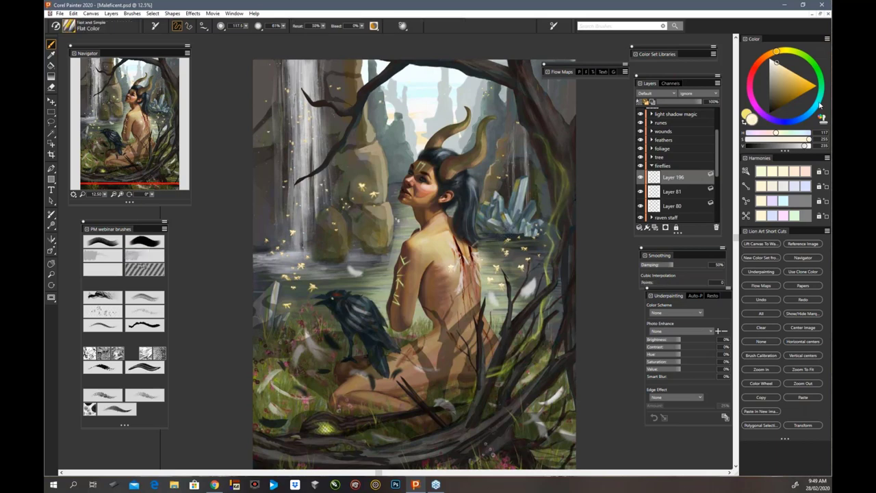
alt+click(507, 233)
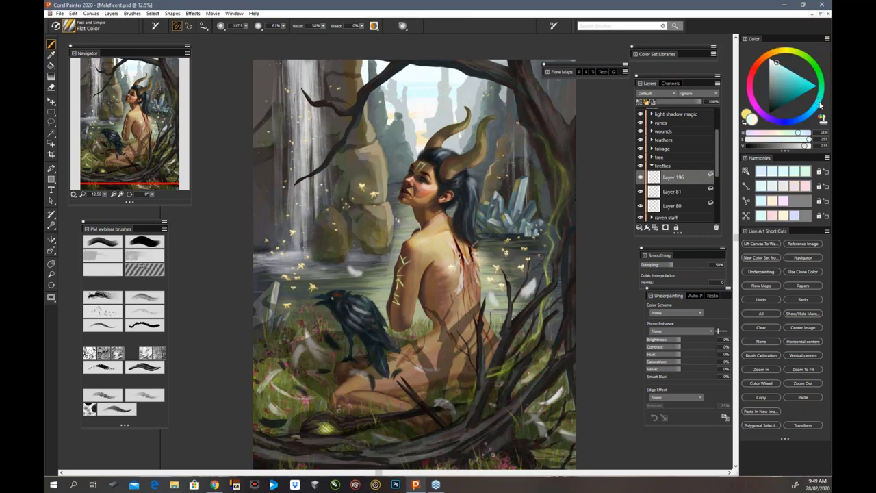
Choose a deeper, duller cyan and paint vertical strokes down the face and body
click(793, 78)
click(795, 78)
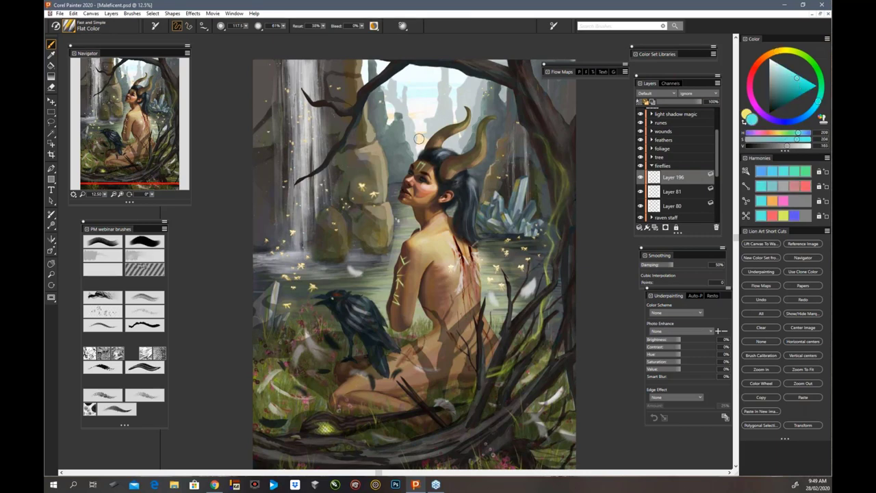
drag(419, 116, 425, 200)
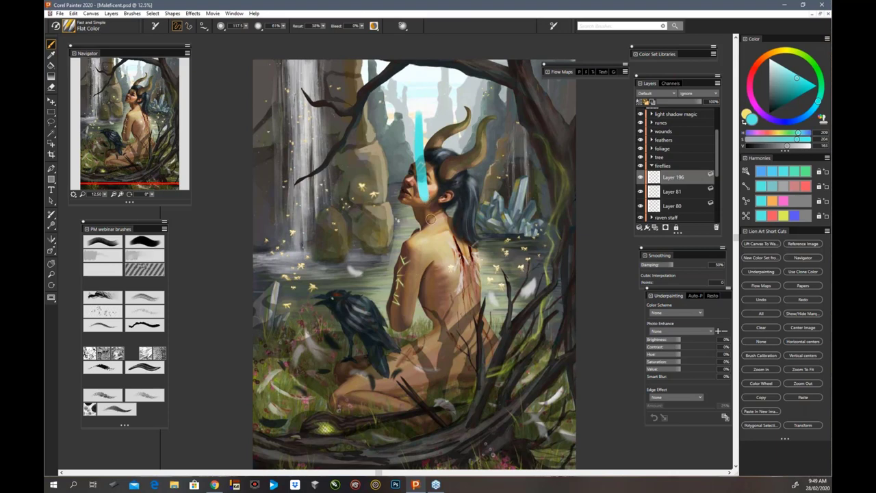
drag(424, 114, 430, 301)
Blend the cyan layer in Screen mode, touch up the shoulder, and lower opacity to 34%
click(655, 93)
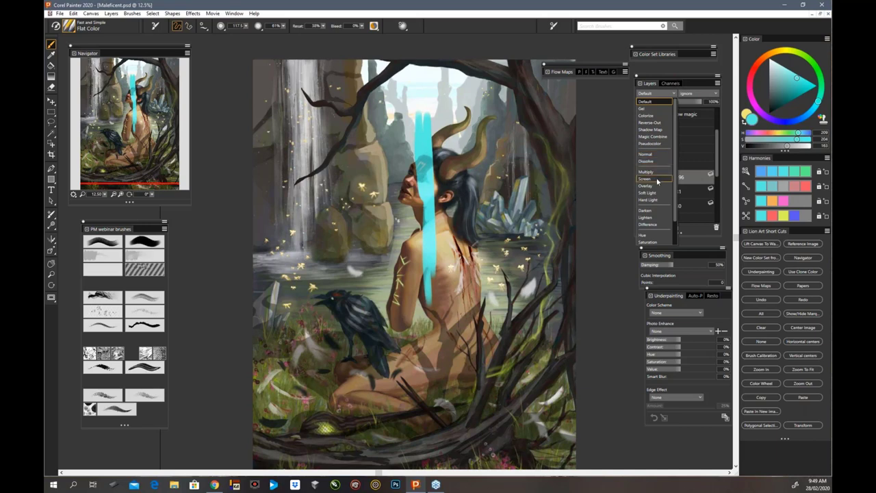
click(662, 182)
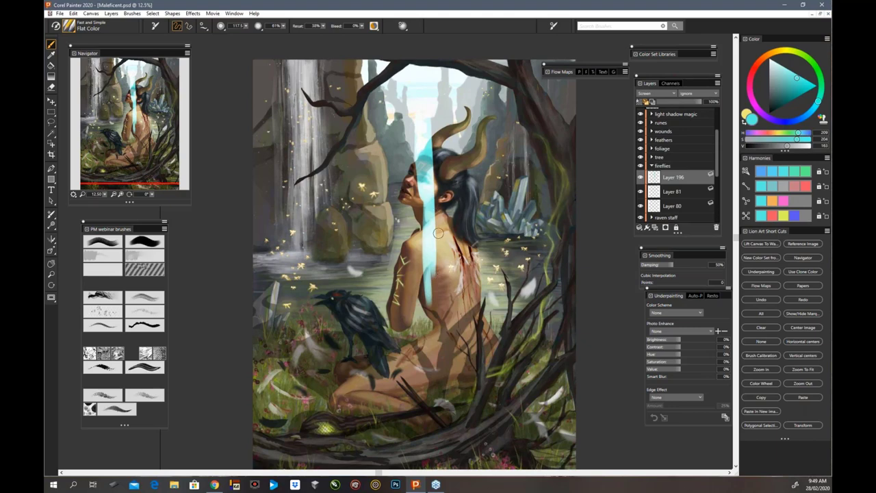
mouse_move(452, 253)
mouse_down()
mouse_move(445, 257)
mouse_move(441, 238)
mouse_move(446, 263)
mouse_up()
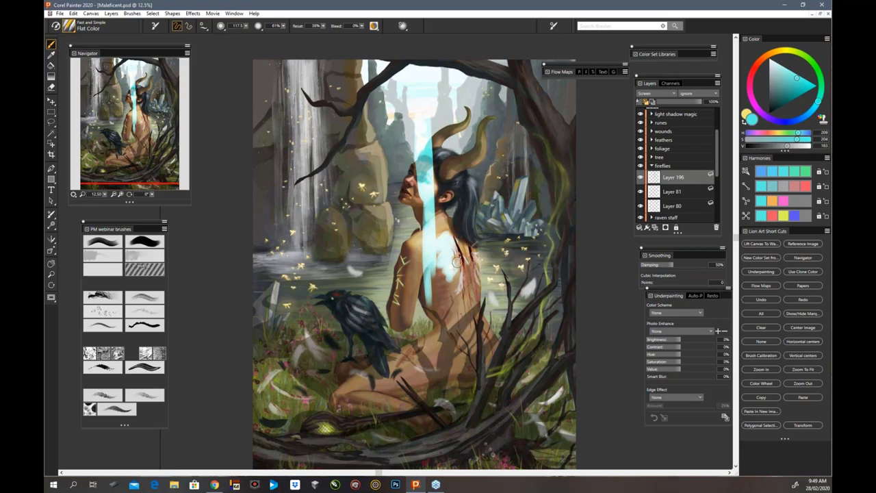
drag(710, 101, 674, 101)
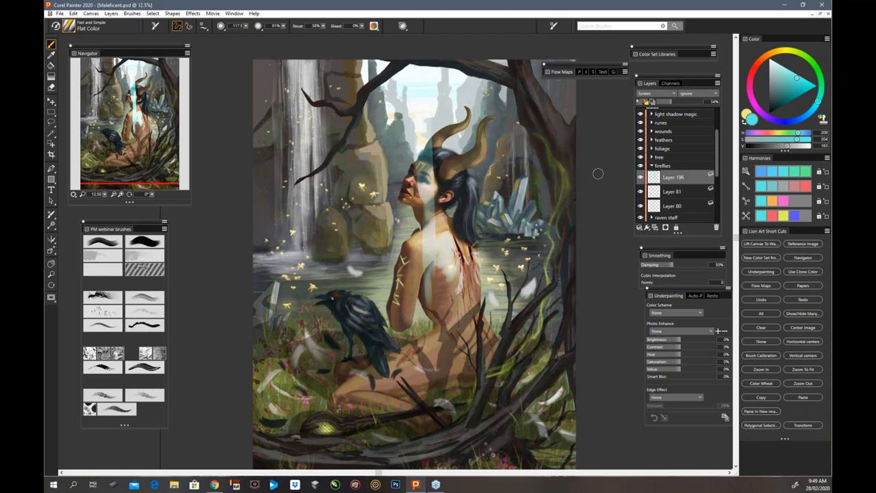
Return Layer 196 to Default blending at 100% layer opacity
click(673, 94)
scroll(672, 109, up, 2)
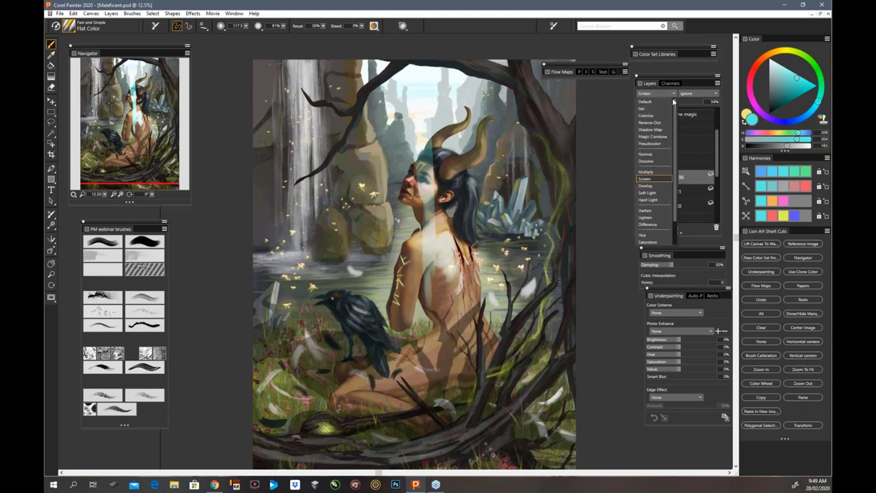
click(672, 99)
drag(674, 101, 704, 102)
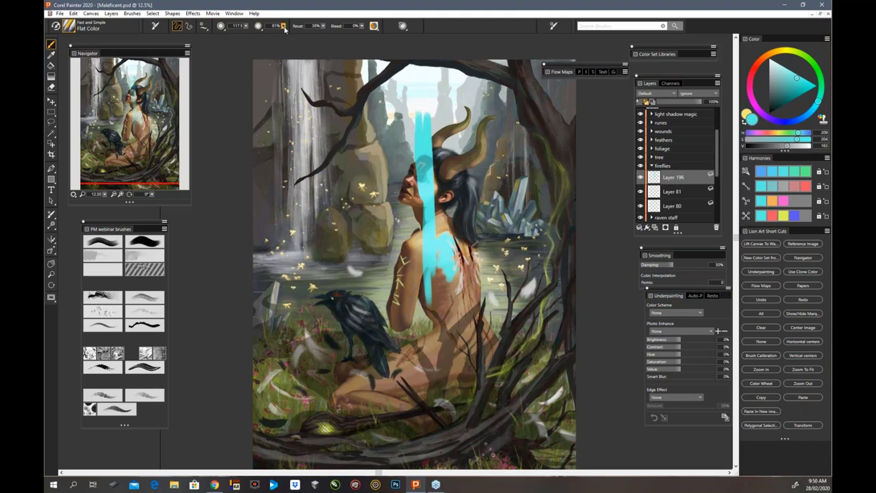
Set brush opacity to 100%, paint more cyan on the face, and move the layer up
drag(283, 25, 294, 36)
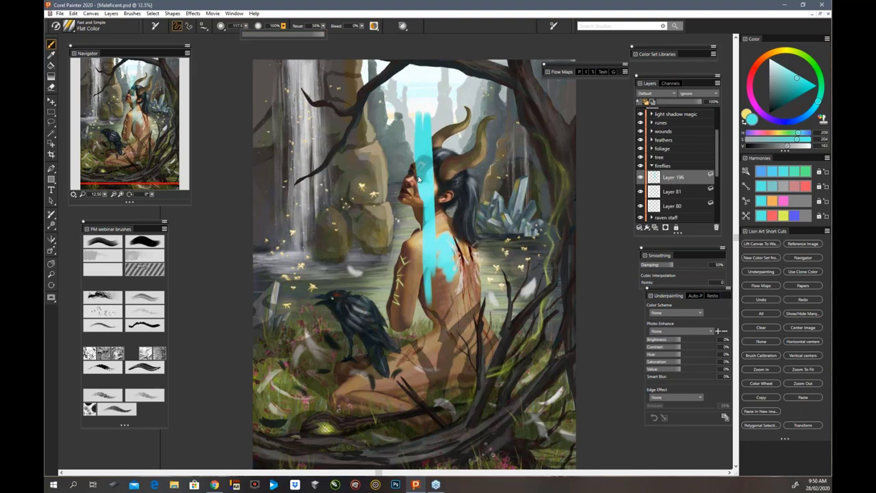
mouse_move(418, 179)
mouse_down()
mouse_move(413, 198)
mouse_move(409, 177)
mouse_up()
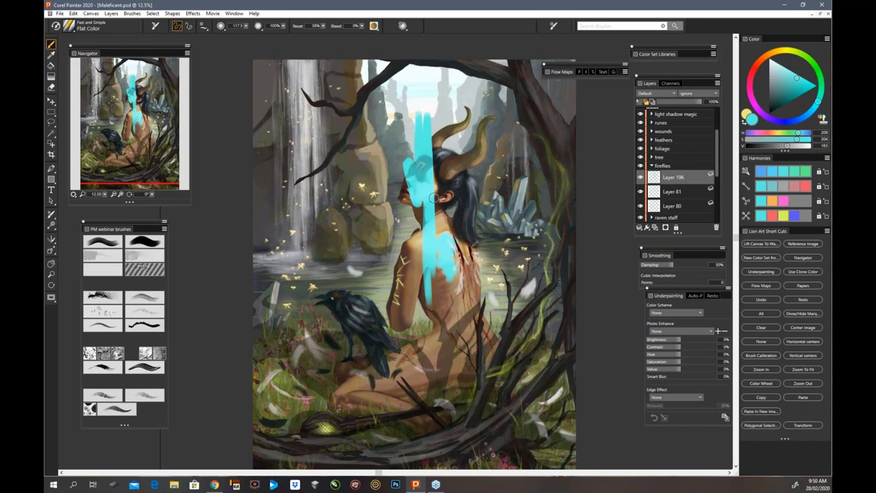
scroll(690, 150, up, 3)
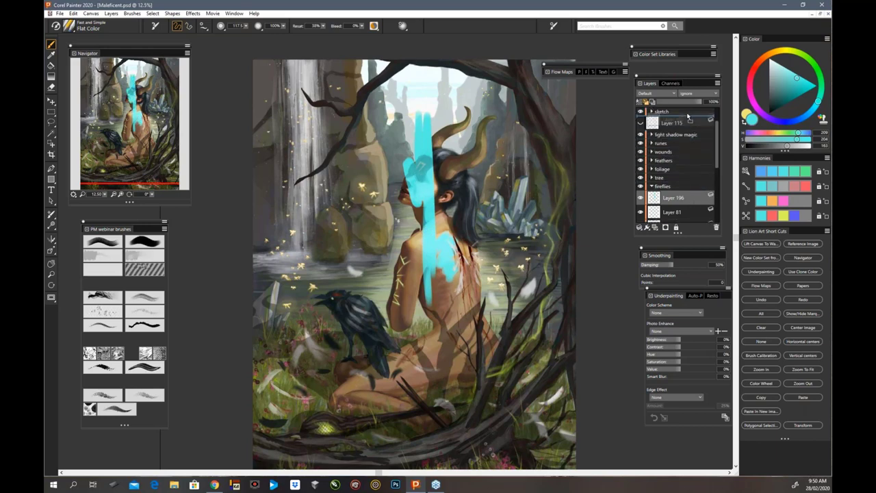
key(ctrl+shift+n)
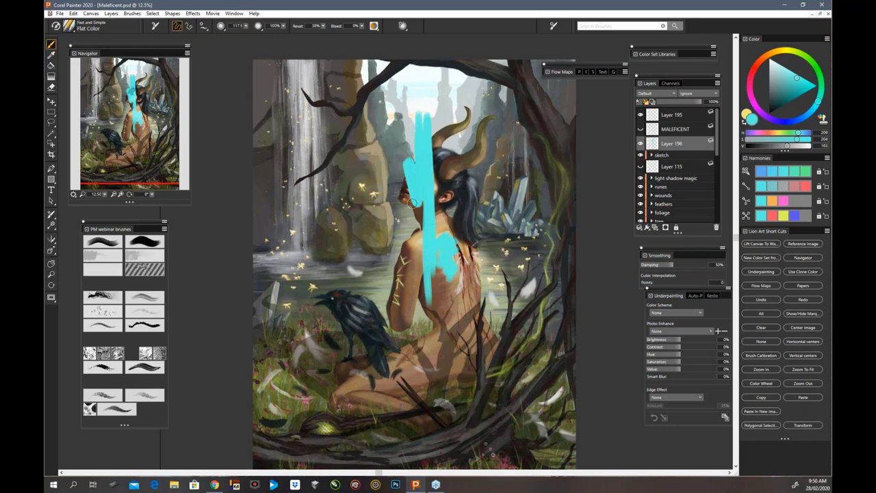
Try Screen blending on Layer 196, hide Layer 115, then switch to Overlay
click(655, 93)
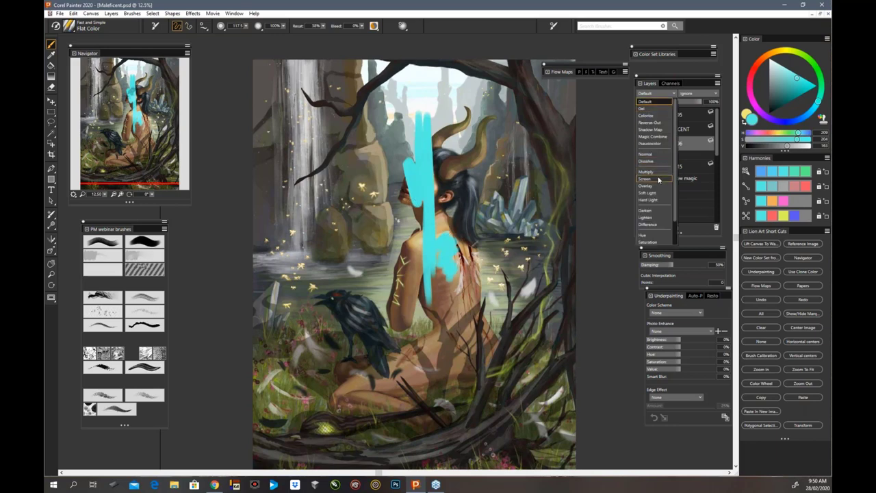
click(660, 179)
click(640, 166)
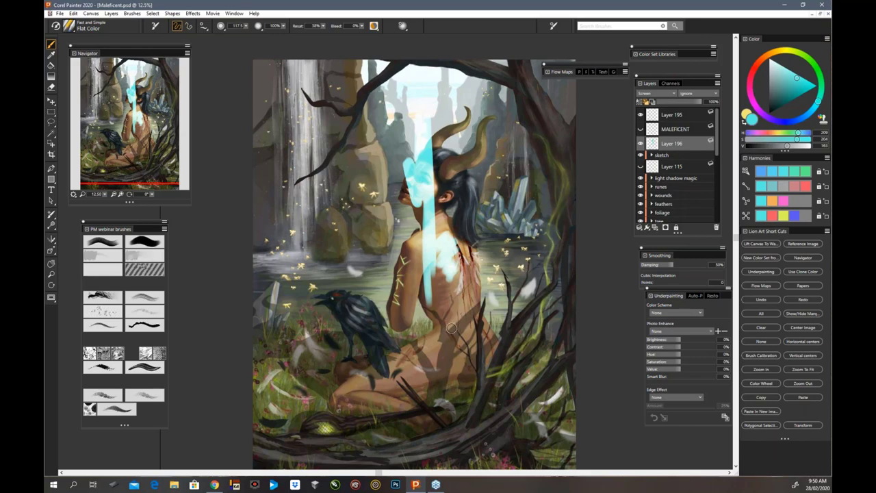
click(675, 93)
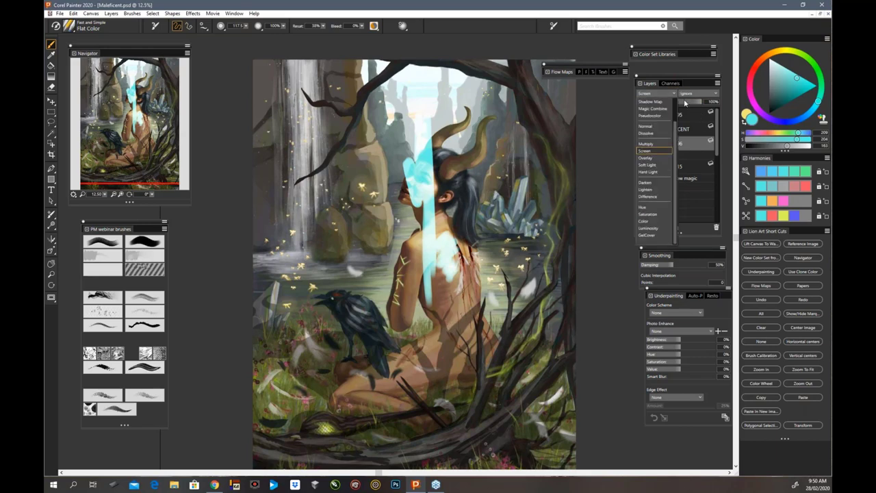
click(656, 157)
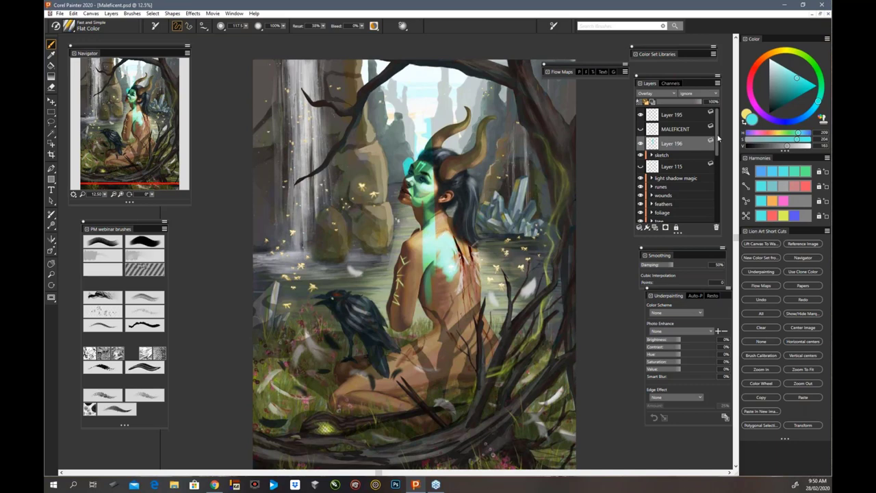
Set Layer 196's composite method to Colorize to tint the face and shoulder
click(671, 94)
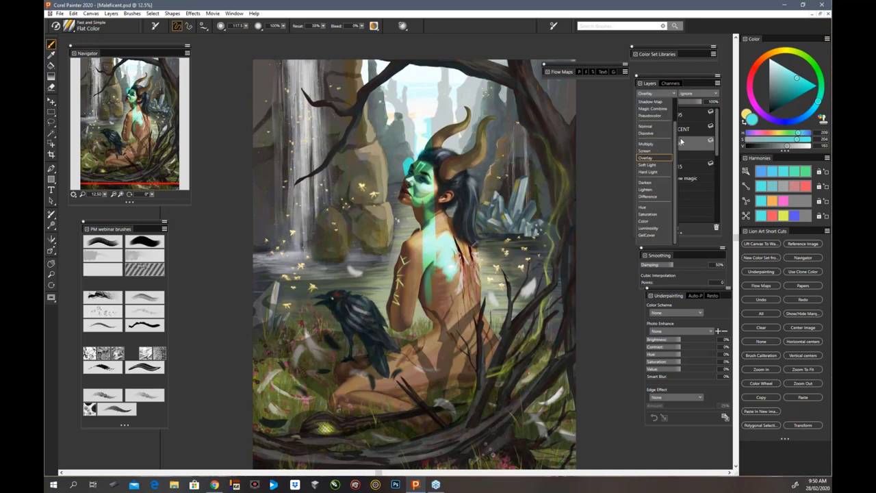
drag(674, 143, 676, 106)
click(650, 116)
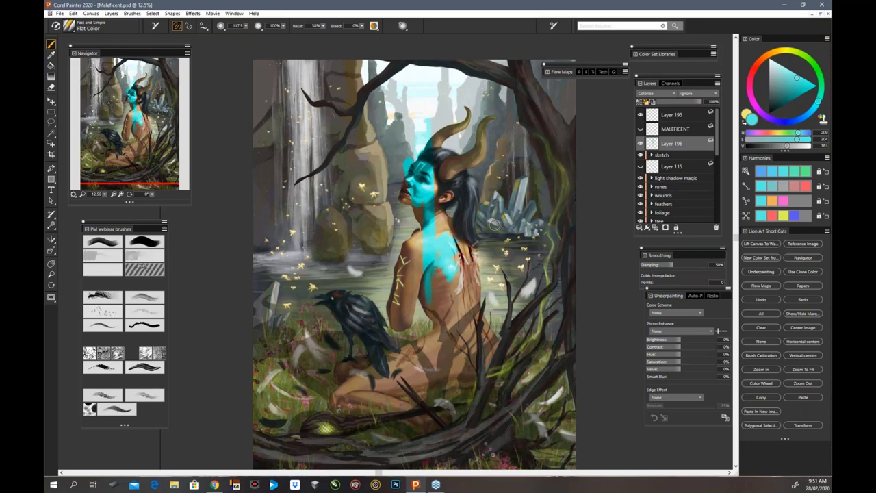
Try Hard Light, then give Layer 196 the Reverse-Out blend mode
click(656, 93)
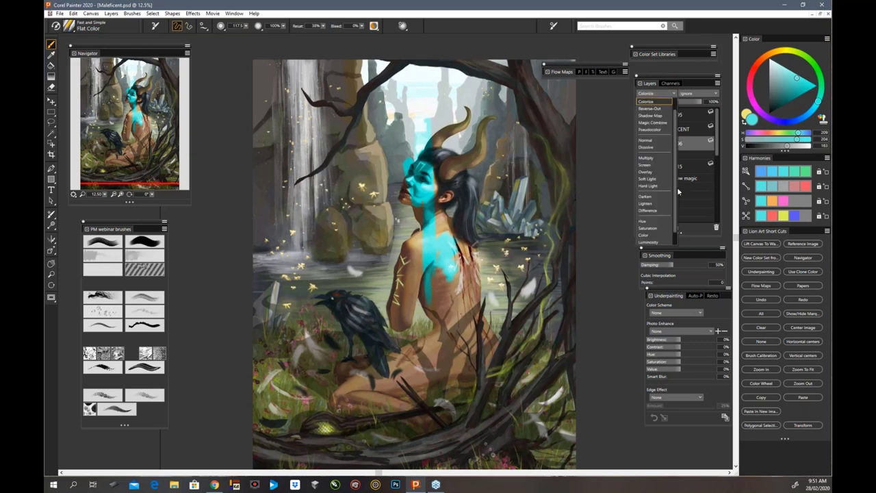
click(655, 186)
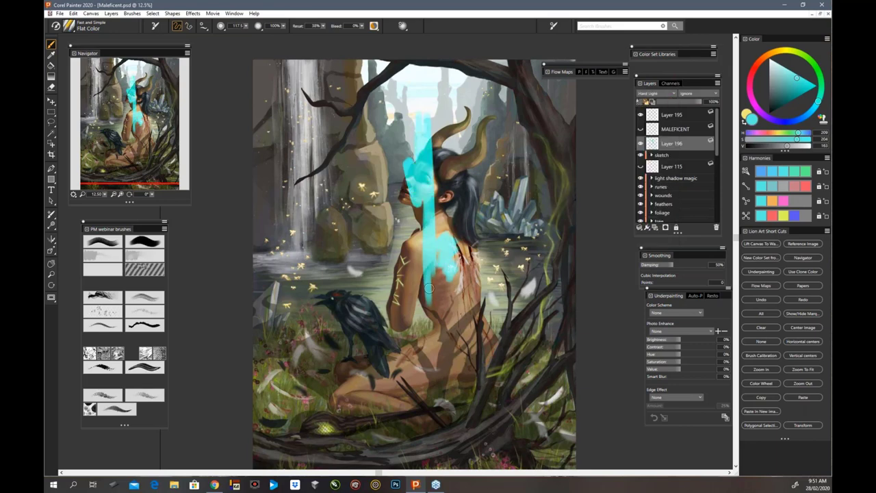
click(673, 96)
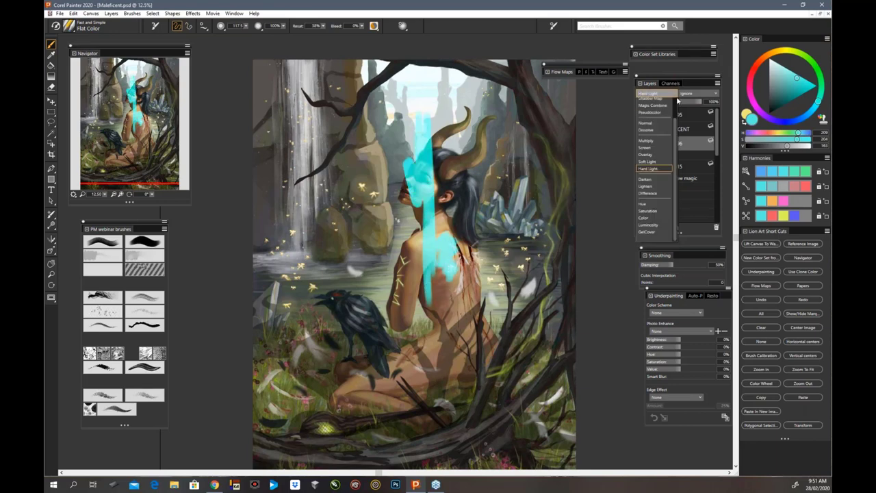
click(678, 135)
click(669, 94)
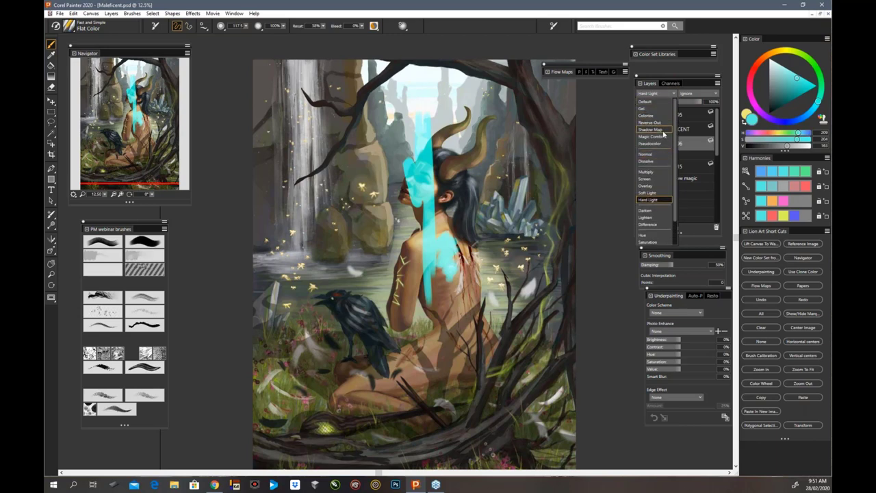
click(664, 122)
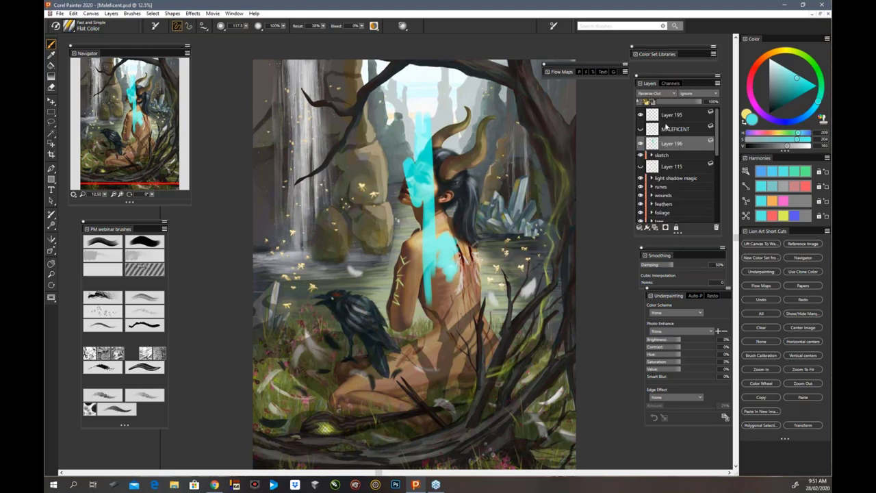
Close the blend mode list and delete Layer 196 with its test stroke
click(675, 95)
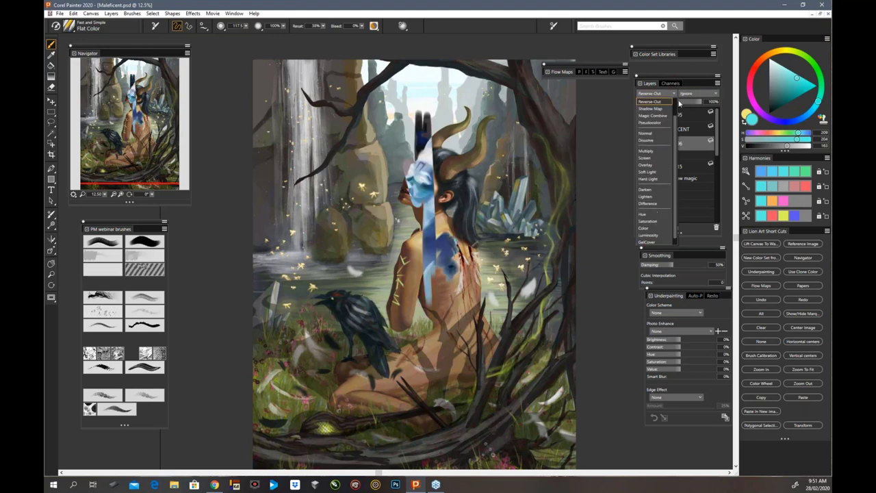
scroll(677, 123, up, 1)
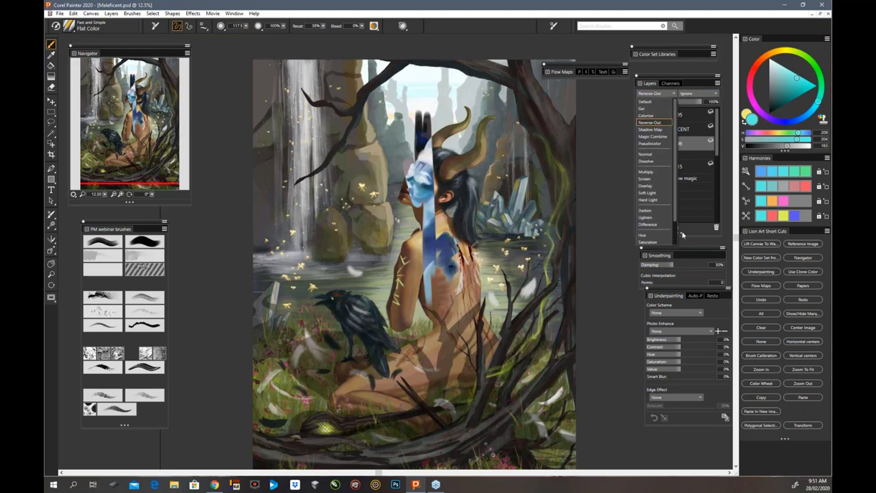
click(697, 144)
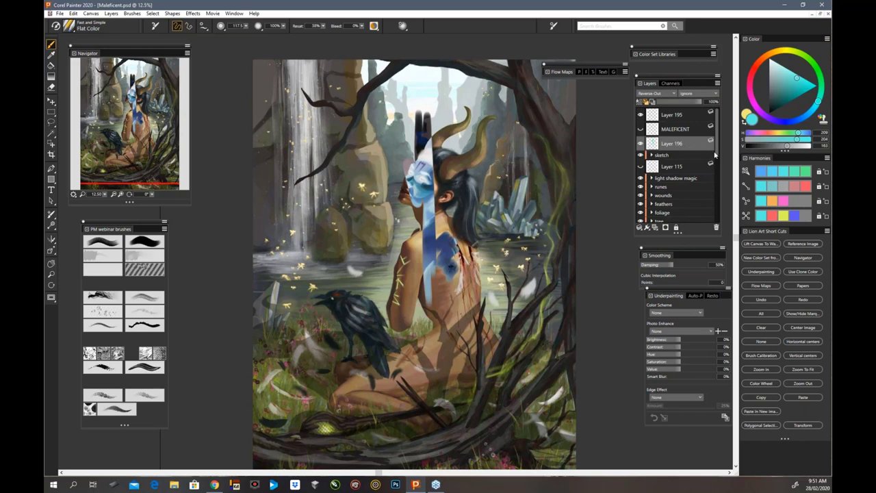
click(715, 227)
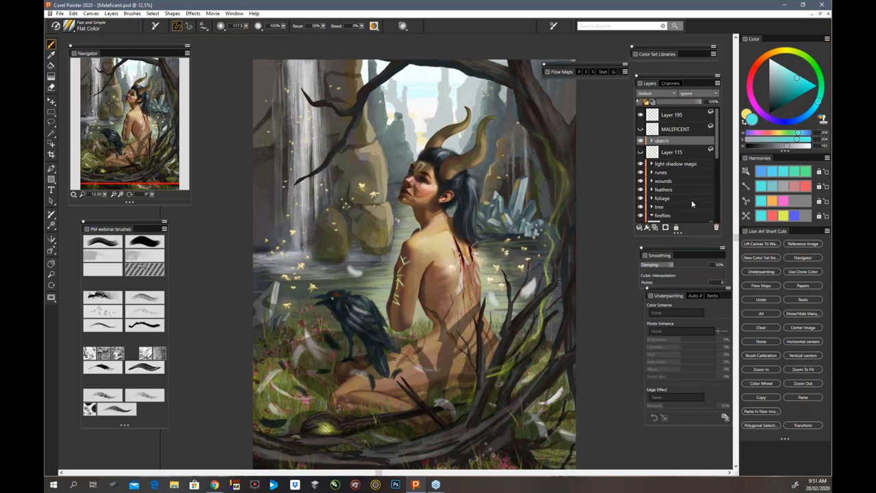
click(60, 14)
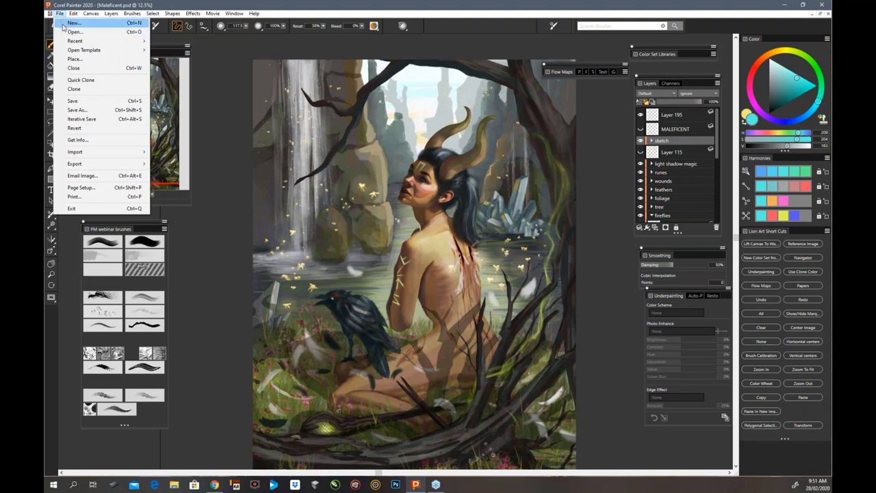
click(98, 110)
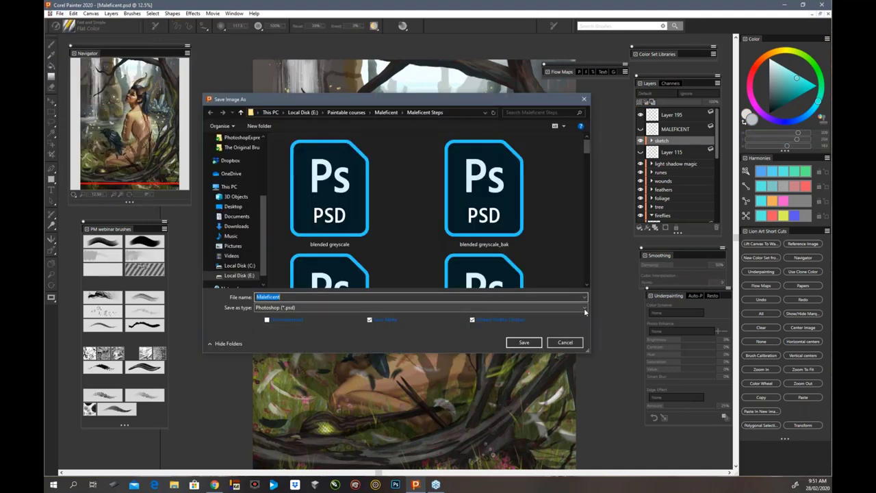
click(584, 307)
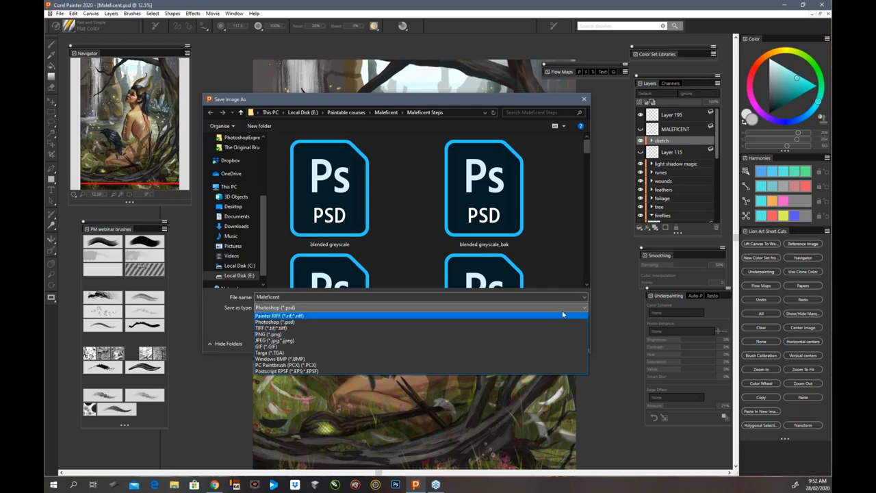
click(584, 101)
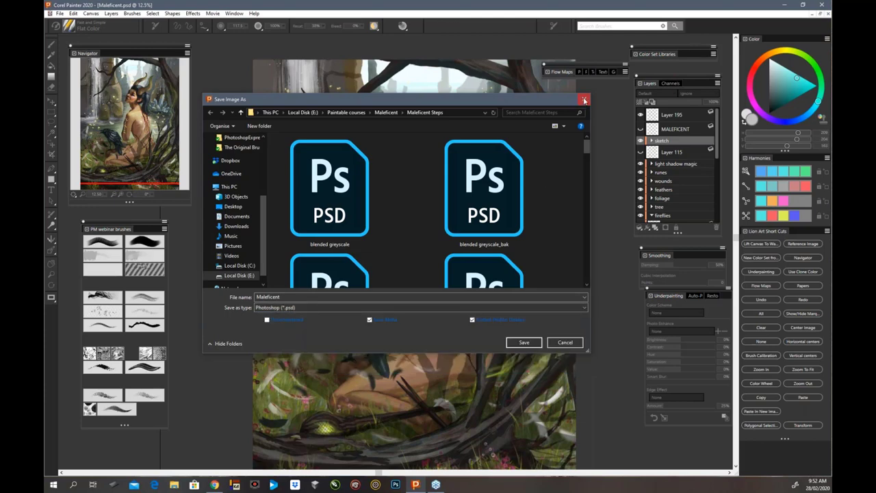
click(583, 100)
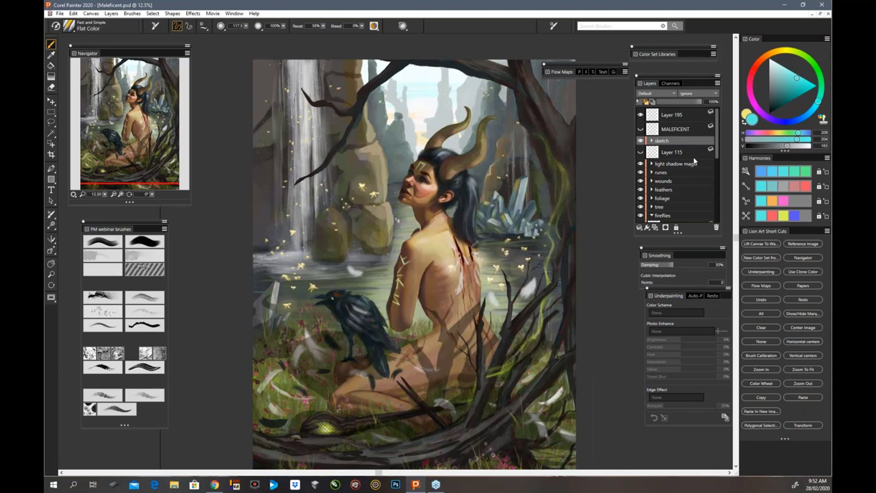
Close the brush library and dismiss the painting-on-a-group warning
click(77, 30)
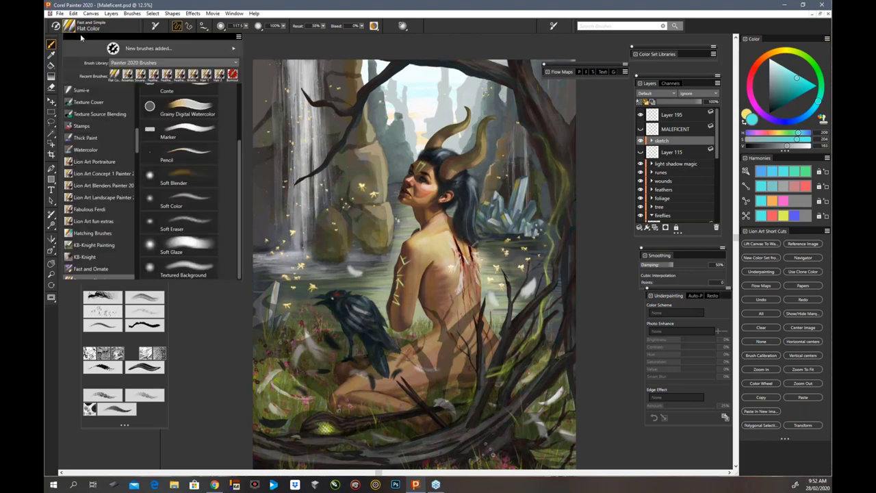
click(299, 47)
click(300, 46)
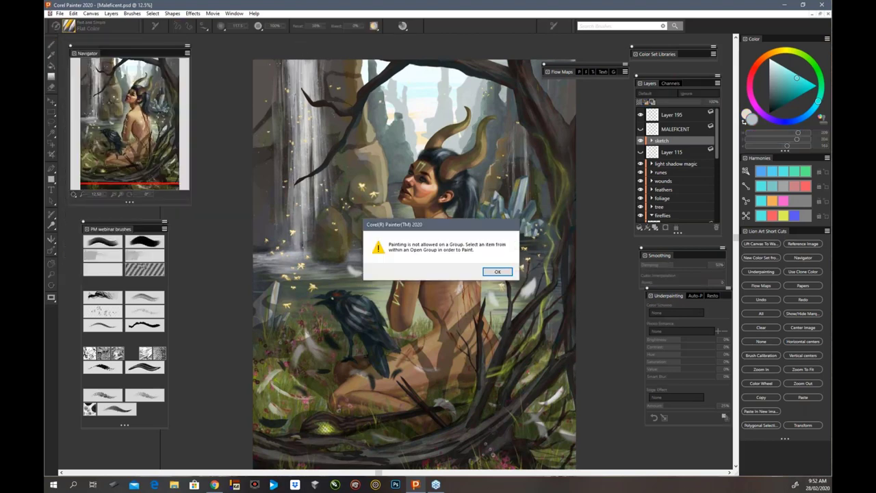
key(Return)
Open the Custom Palette Organizer, start importing Lion Art Short Cuts.PAL, cancel, and close it
click(234, 13)
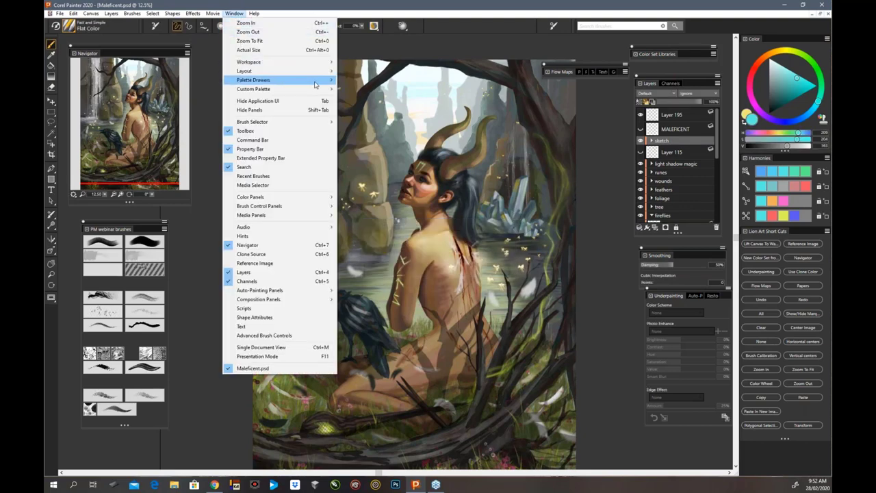
mouse_move(317, 92)
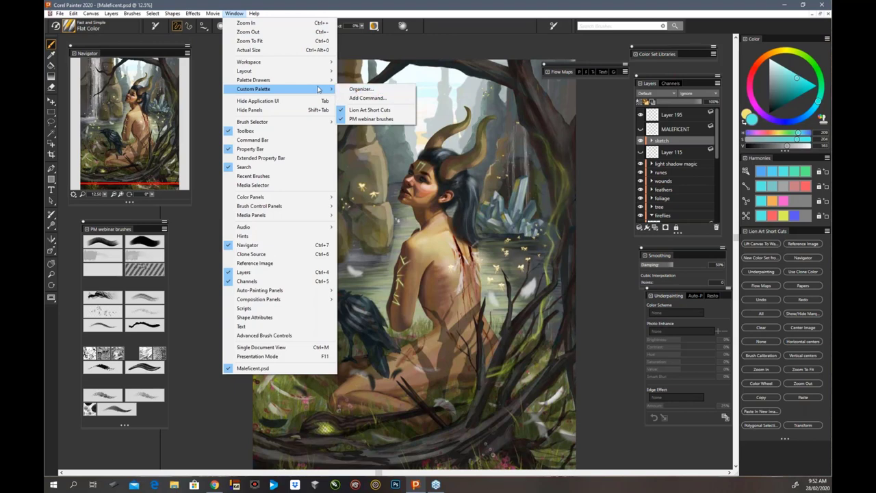
click(366, 89)
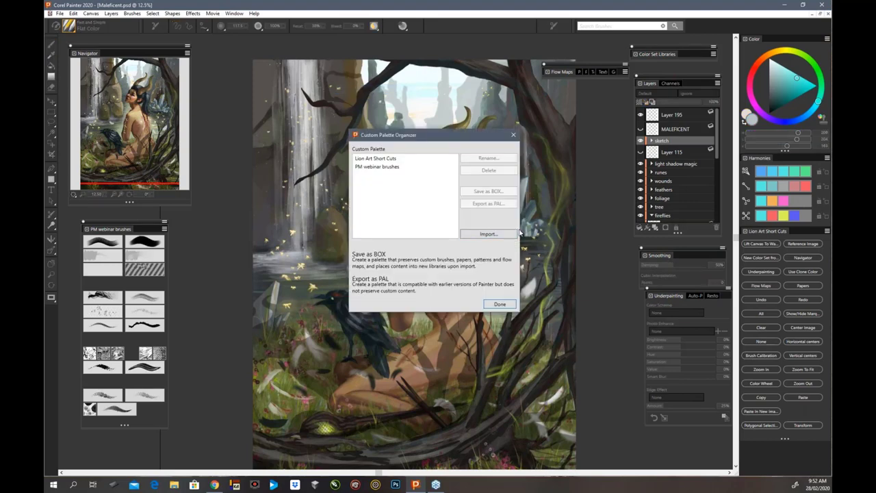
click(487, 234)
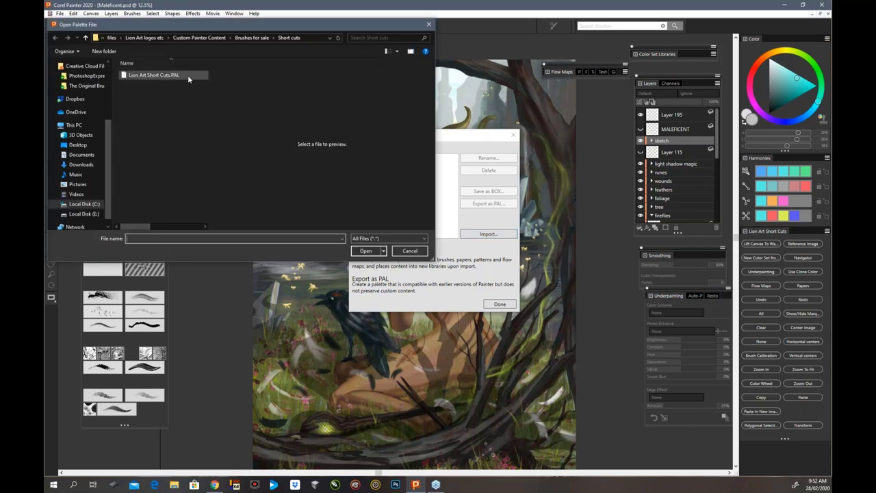
click(186, 75)
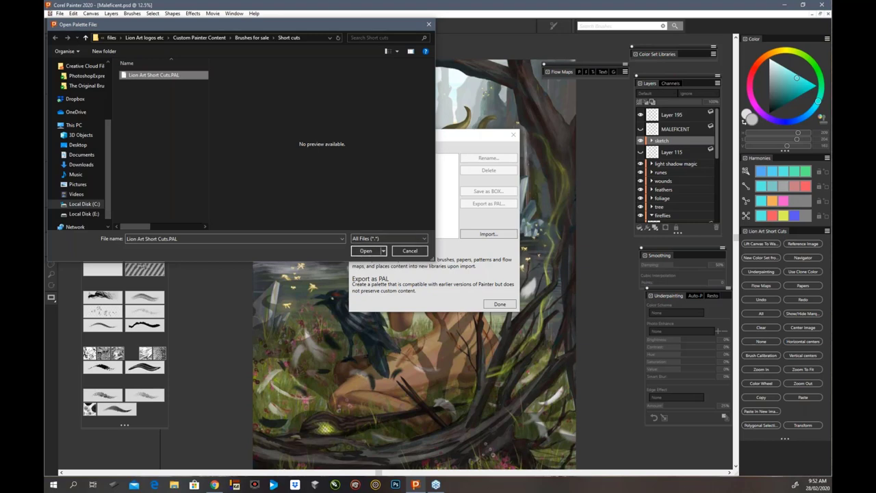
click(410, 250)
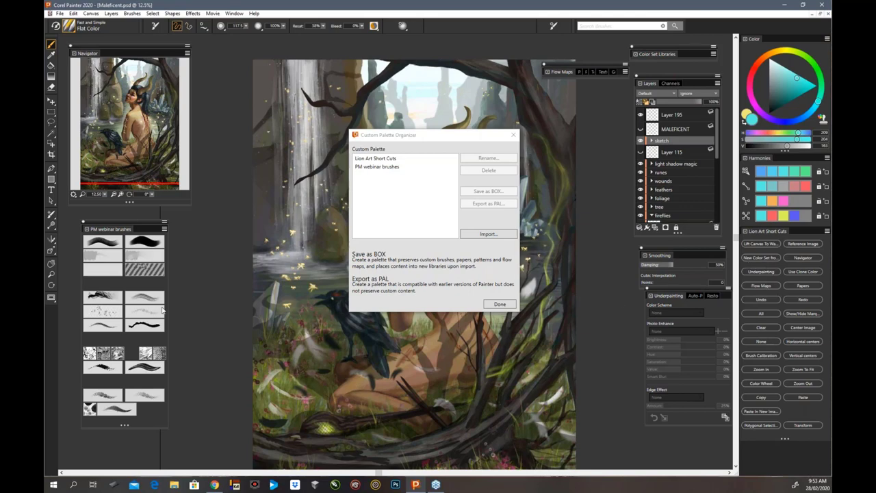
click(500, 304)
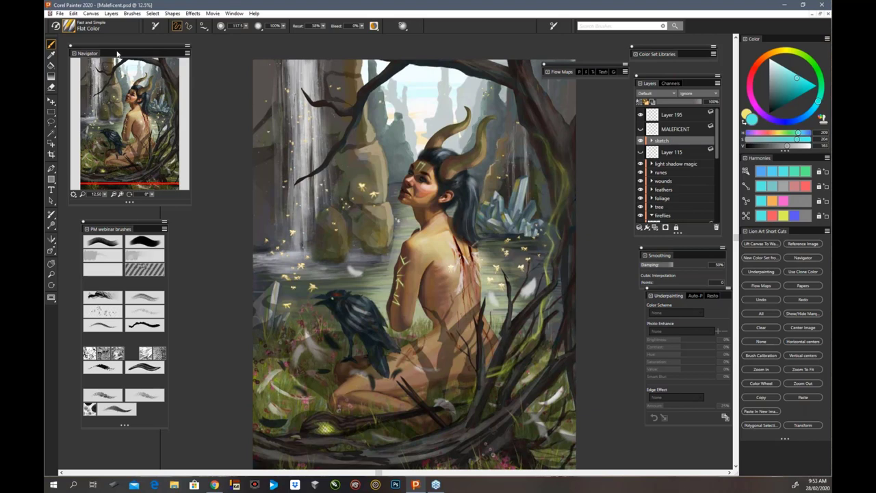
Browse the Lion Art Concept 1 Painter 2019 brushes in the Brush Library
click(70, 27)
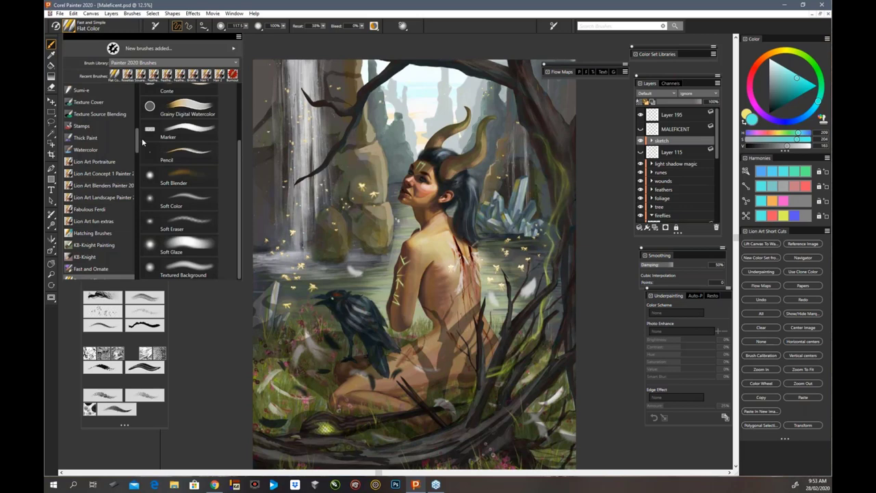
drag(138, 144, 138, 149)
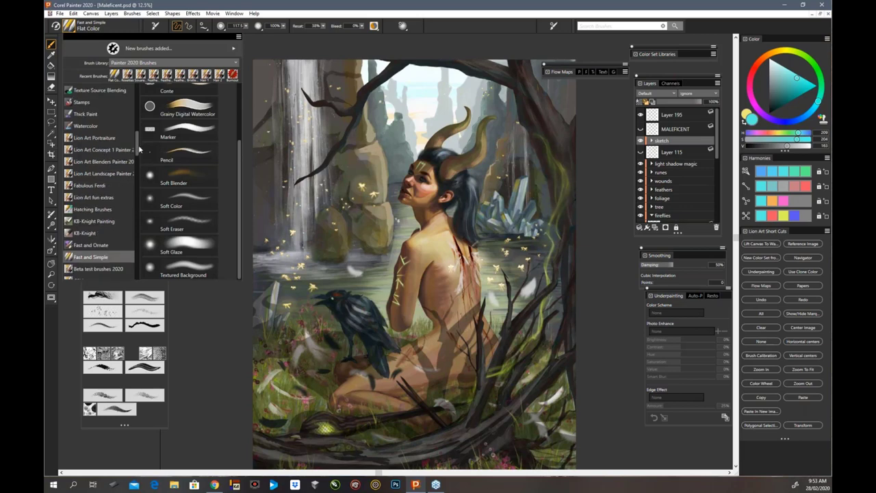
click(127, 152)
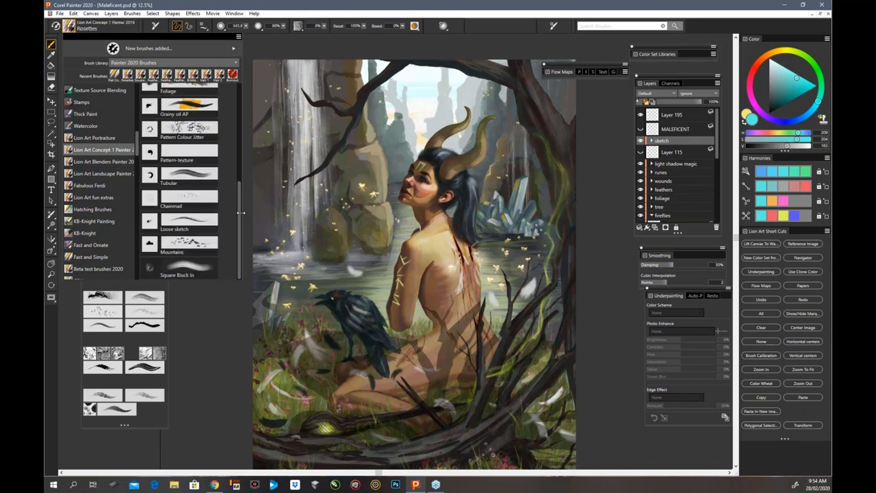
mouse_move(239, 213)
mouse_down()
mouse_move(240, 101)
mouse_move(241, 211)
mouse_move(239, 133)
mouse_up()
Switch to the Lion Art Landscape Painter 2019 category and choose Hard -Soft edge
scroll(237, 177, up, 2)
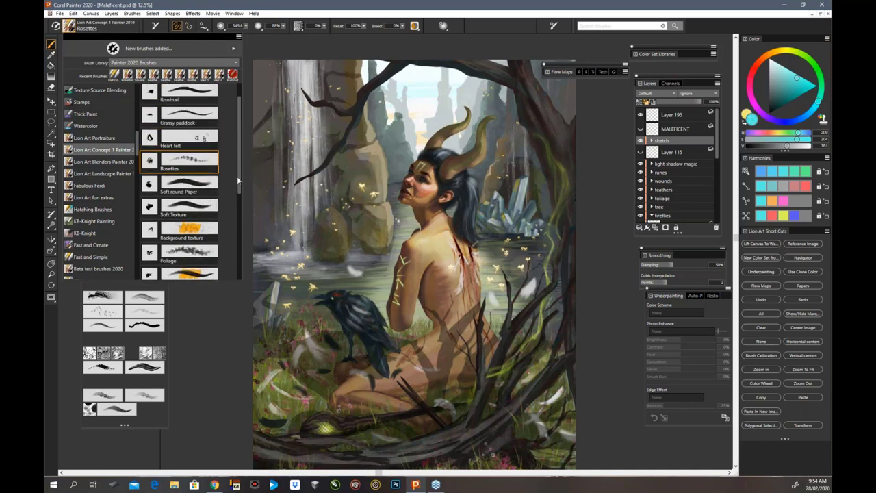
scroll(238, 173, up, 1)
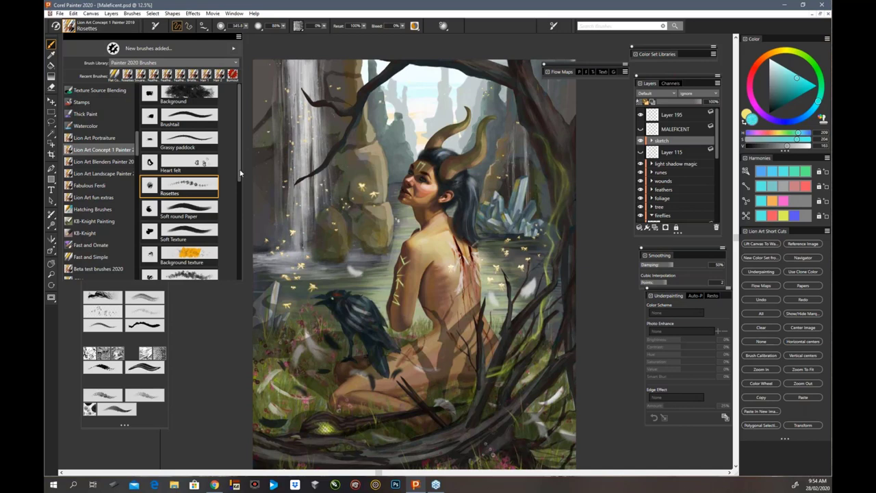
drag(238, 175, 243, 222)
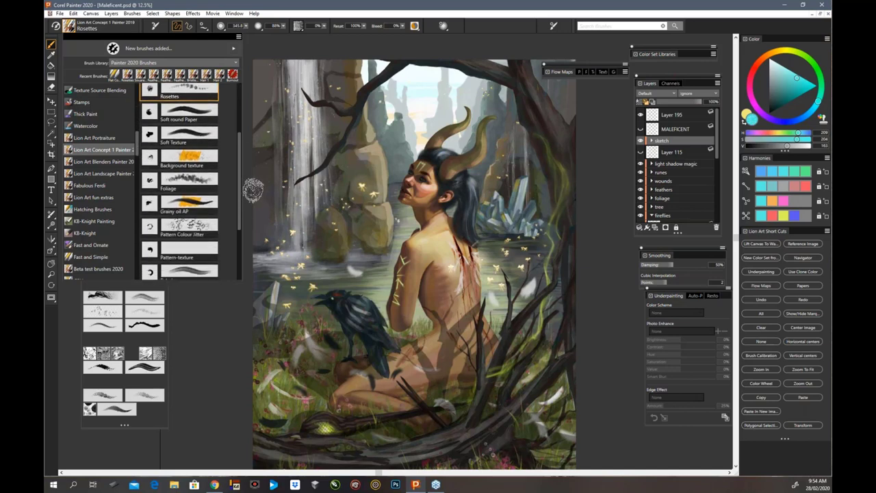
drag(239, 222, 236, 269)
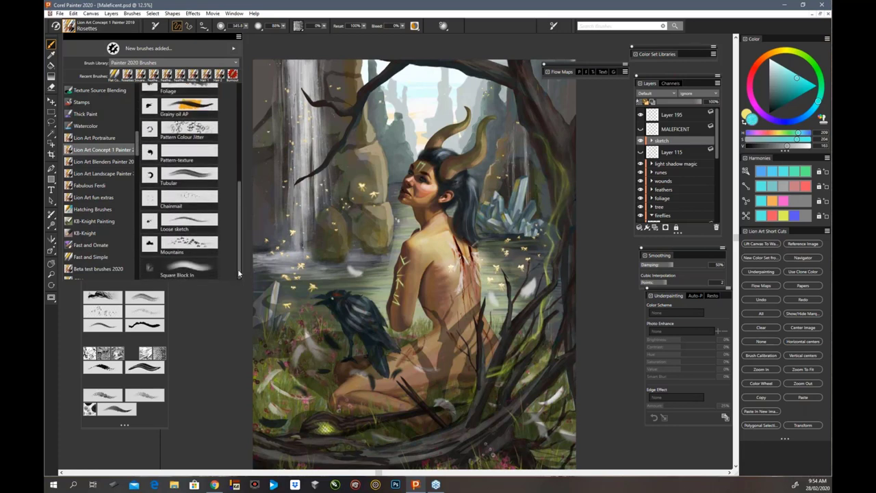
click(127, 174)
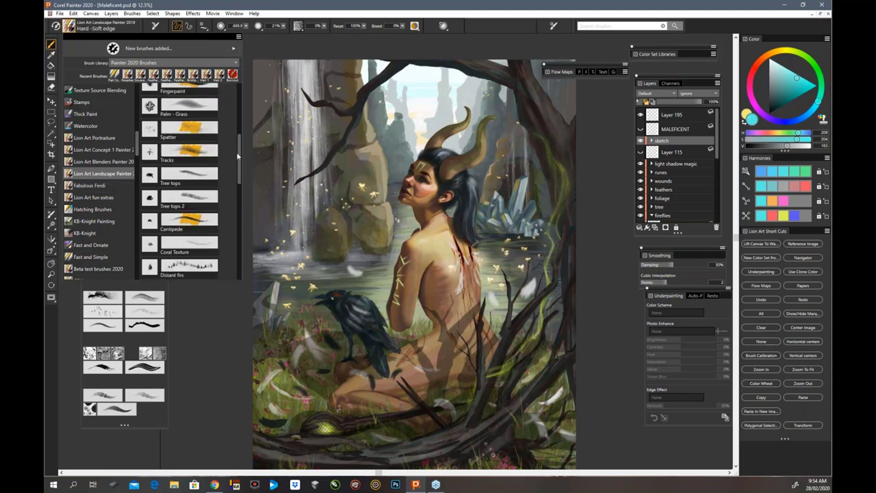
mouse_move(239, 145)
mouse_down()
mouse_move(233, 91)
mouse_move(241, 272)
mouse_up()
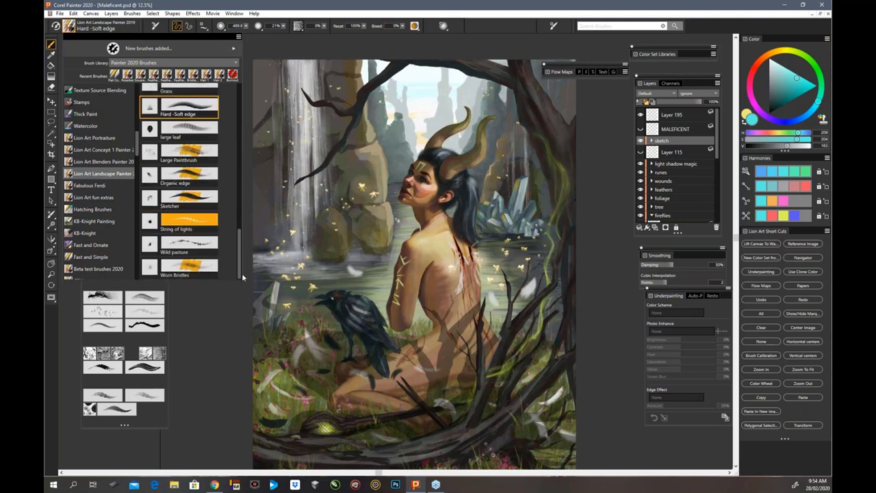
Close the brush library and dismiss the warnings from painting on a group
click(226, 334)
click(226, 334)
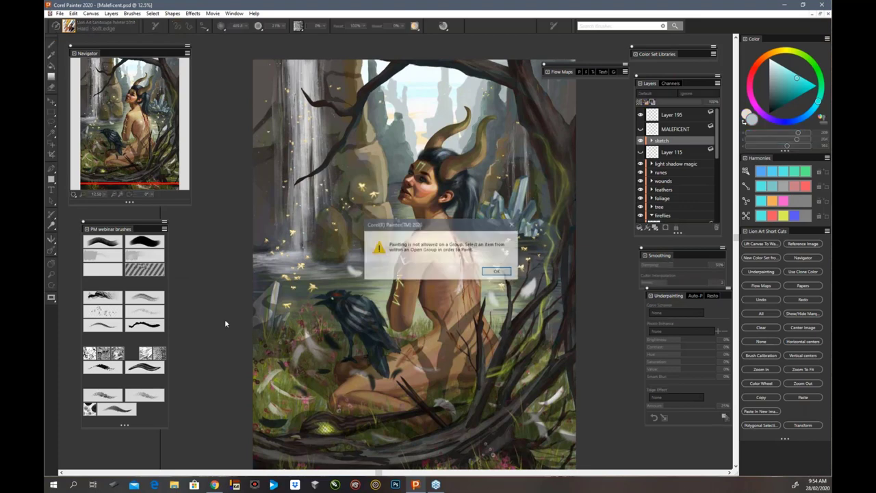
click(498, 271)
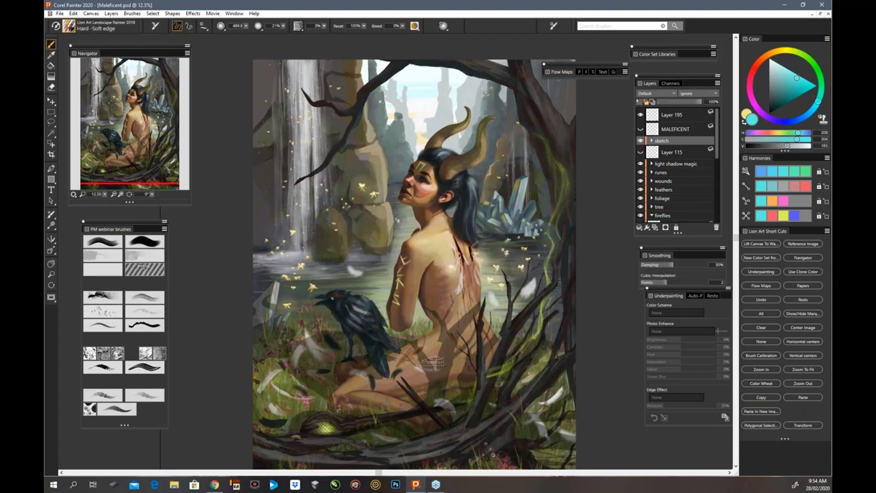
click(70, 28)
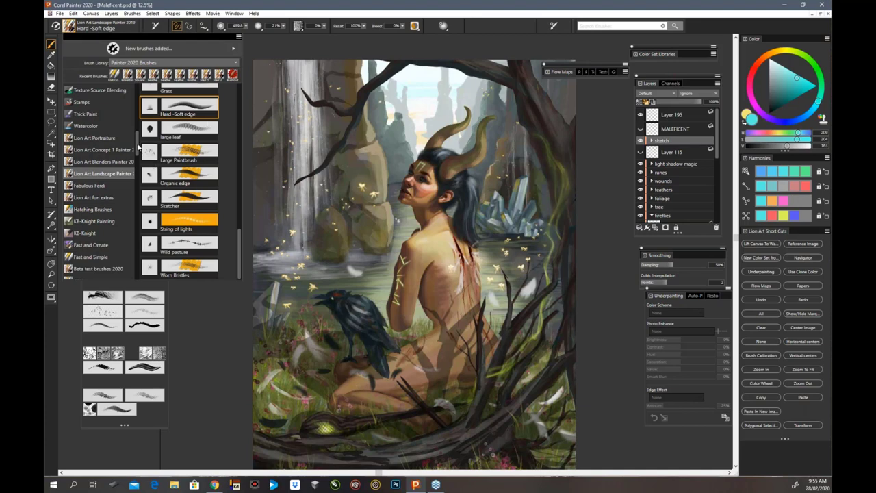
click(186, 335)
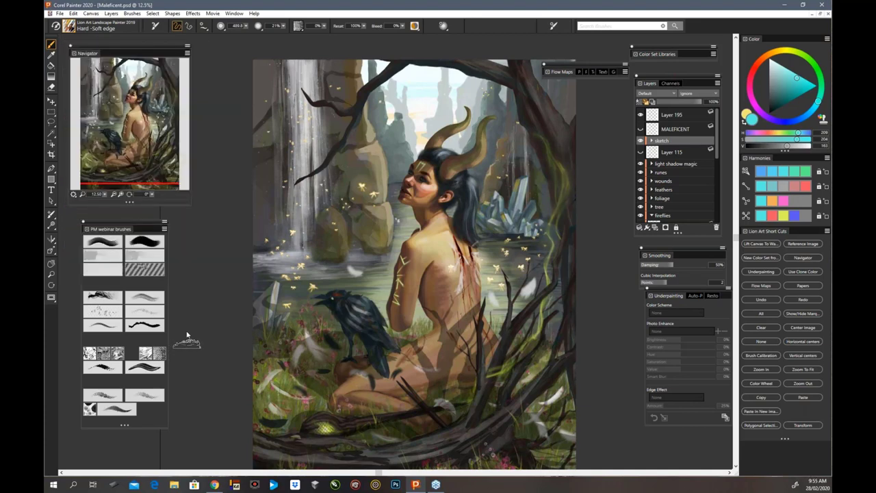
click(187, 334)
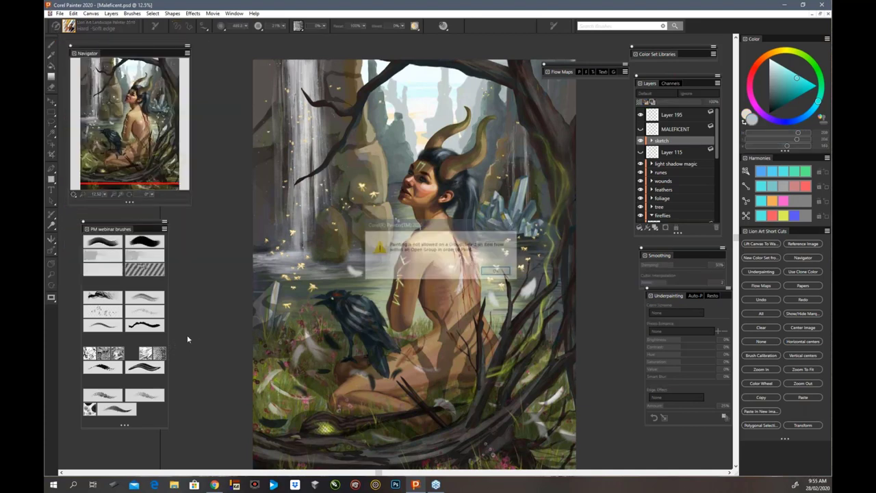
click(503, 271)
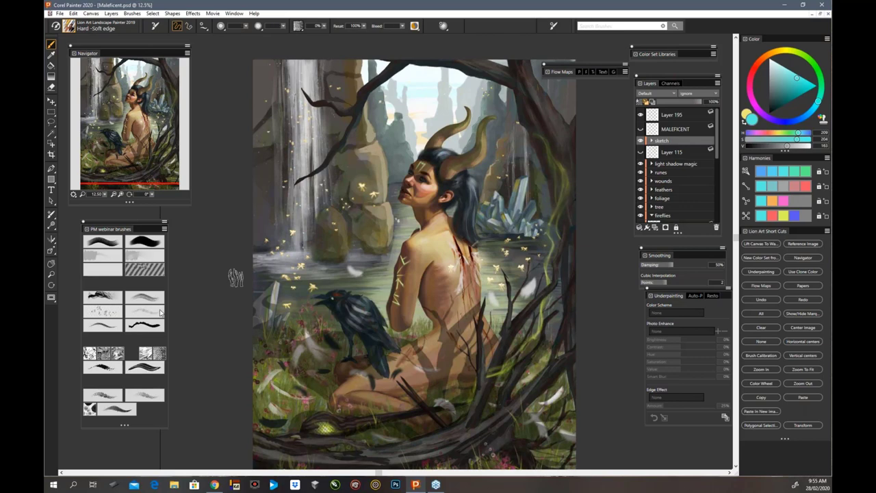
Choose the Grass brush variant and add a new empty layer above the sketch group
click(161, 312)
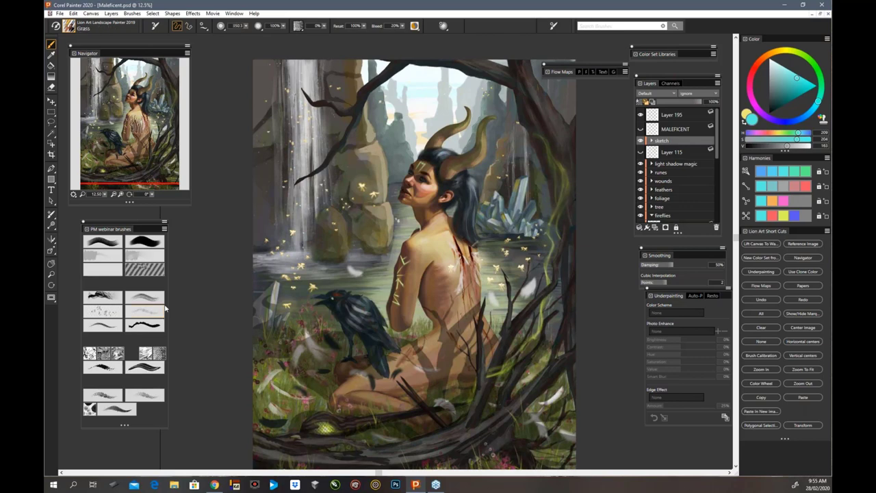
click(74, 29)
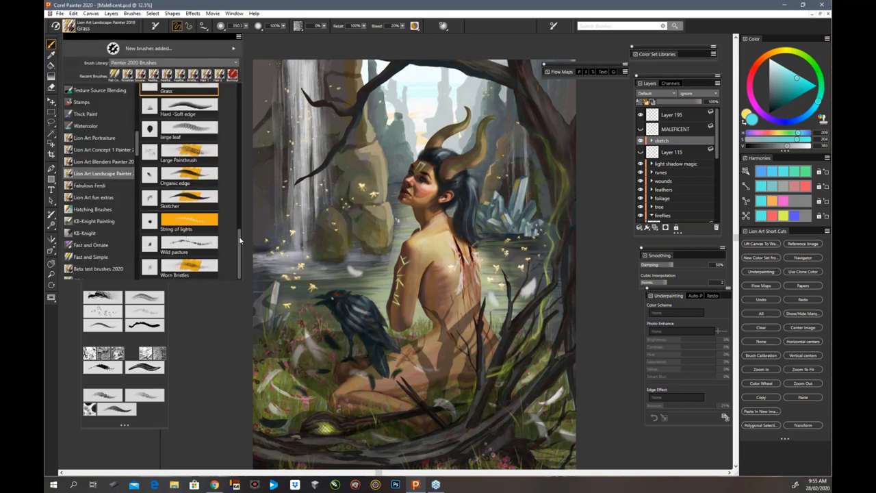
scroll(241, 201, up, 1)
scroll(193, 203, up, 5)
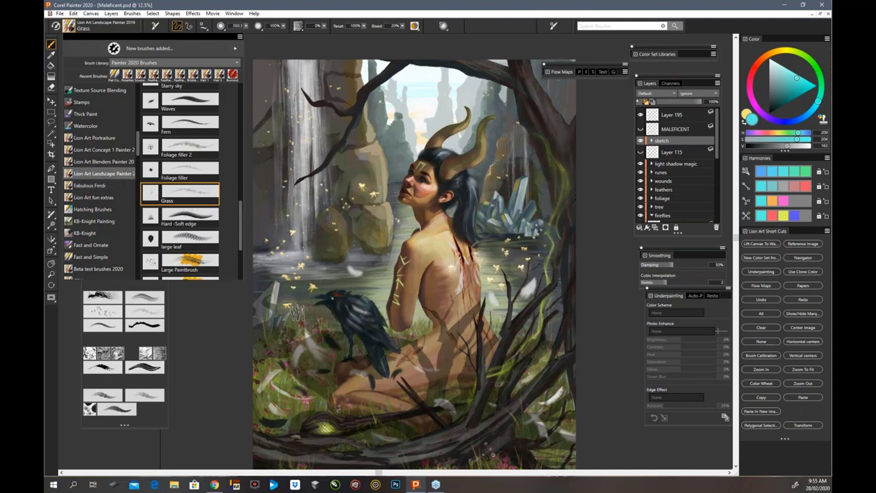
click(295, 296)
click(296, 294)
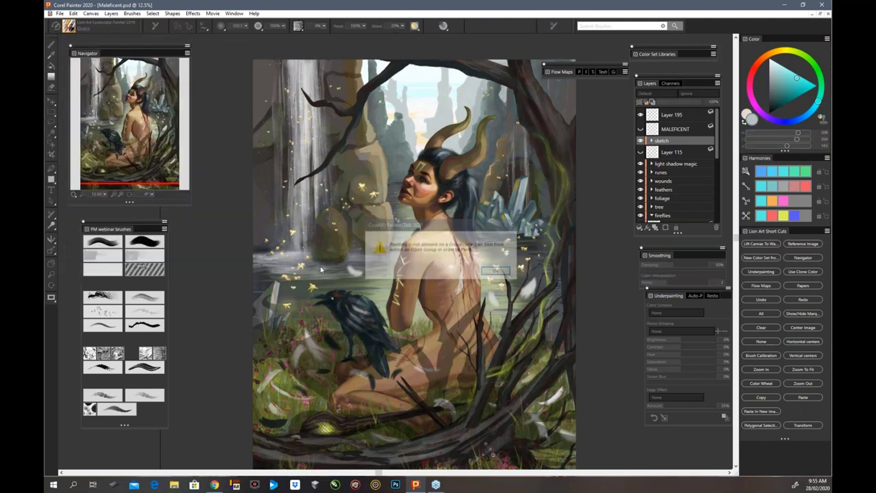
click(497, 273)
key(ctrl+shift+n)
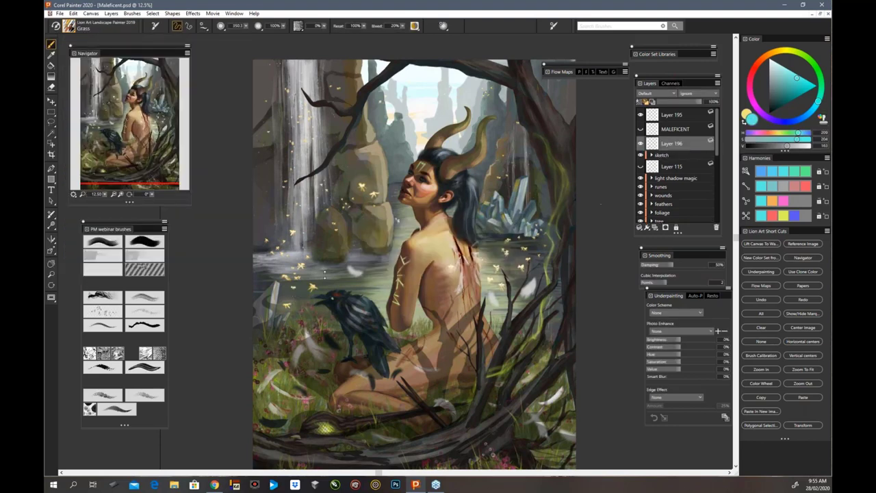
Paint cyan Grass strokes left of the figure and waterfall, then delete Layer 196
mouse_move(327, 279)
mouse_down()
mouse_move(359, 279)
mouse_move(358, 261)
mouse_move(374, 257)
mouse_move(383, 264)
mouse_move(379, 283)
mouse_move(352, 217)
mouse_move(384, 237)
mouse_move(362, 201)
mouse_move(375, 195)
mouse_move(384, 157)
mouse_move(391, 201)
mouse_move(386, 191)
mouse_move(379, 210)
mouse_move(325, 228)
mouse_move(327, 242)
mouse_move(291, 277)
mouse_move(293, 266)
mouse_move(286, 270)
mouse_move(289, 280)
mouse_move(269, 273)
mouse_move(323, 286)
mouse_move(301, 301)
mouse_move(321, 320)
mouse_move(368, 283)
mouse_move(376, 264)
mouse_move(325, 265)
mouse_move(394, 286)
mouse_up()
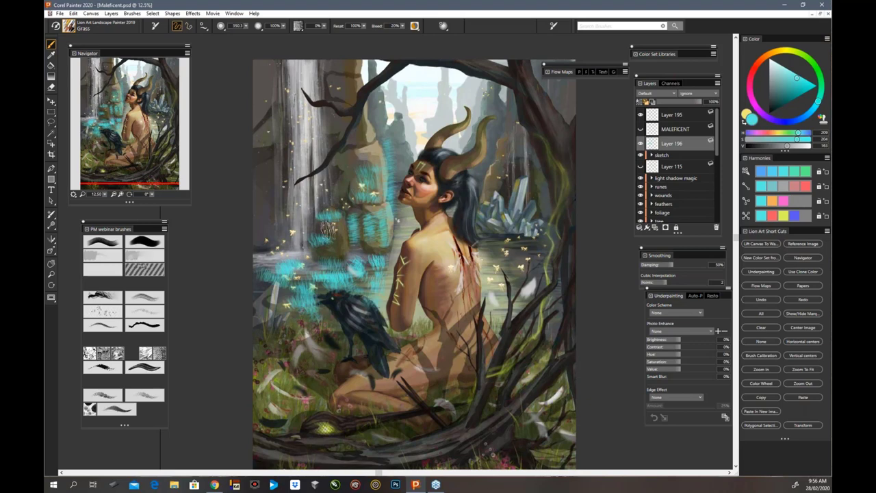
mouse_move(328, 229)
mouse_down()
mouse_move(270, 233)
mouse_move(304, 226)
mouse_move(298, 222)
mouse_move(316, 210)
mouse_move(269, 200)
mouse_move(314, 199)
mouse_up()
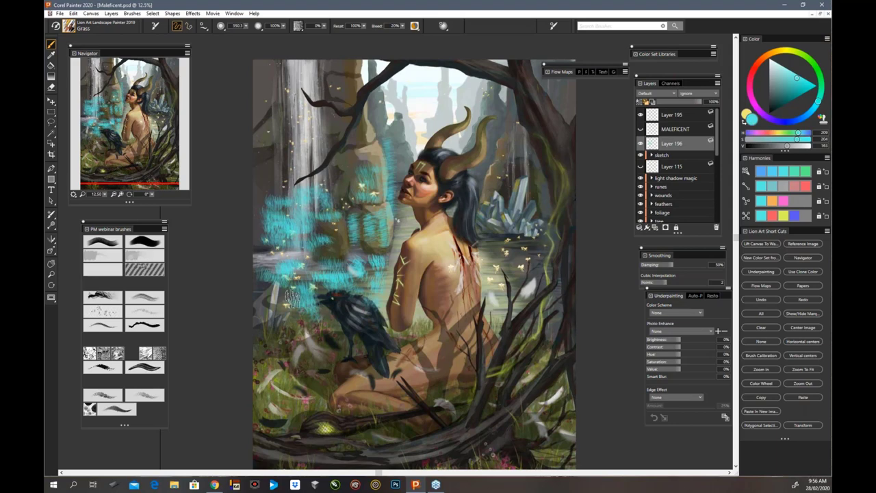
click(715, 227)
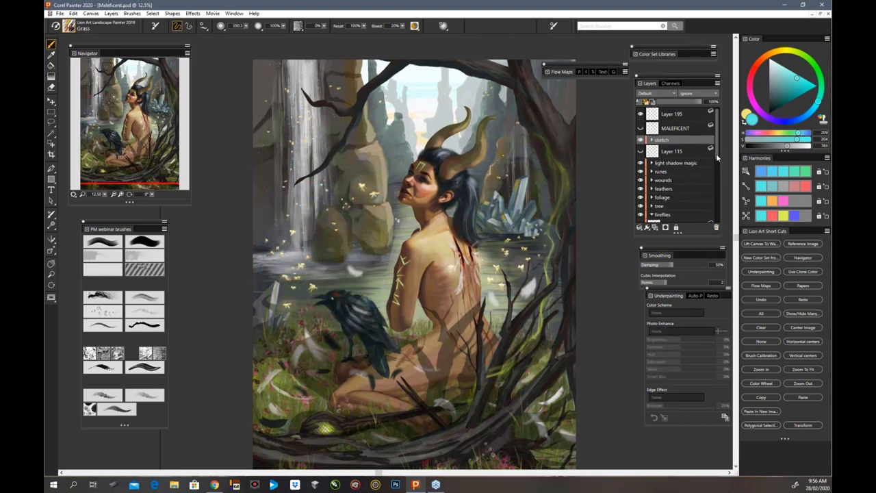
Expand the maleficent group, select Layer 187, and add a new layer above it
scroll(716, 153, down, 3)
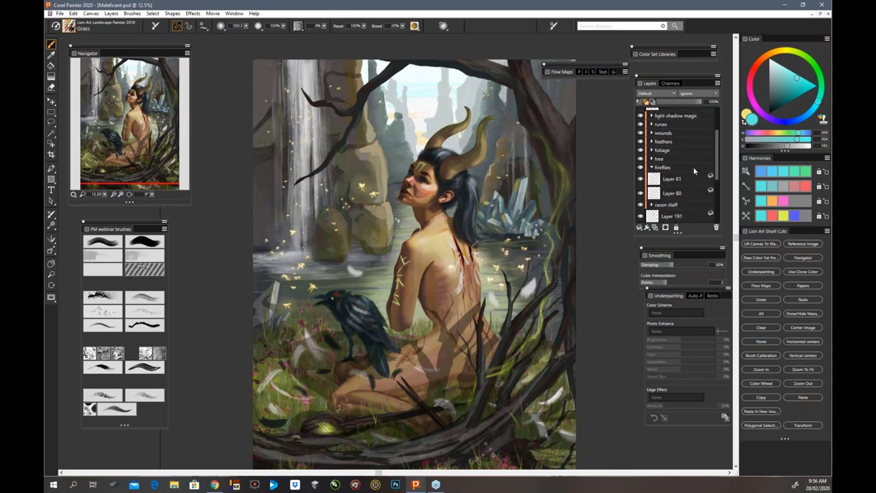
scroll(716, 171, up, 1)
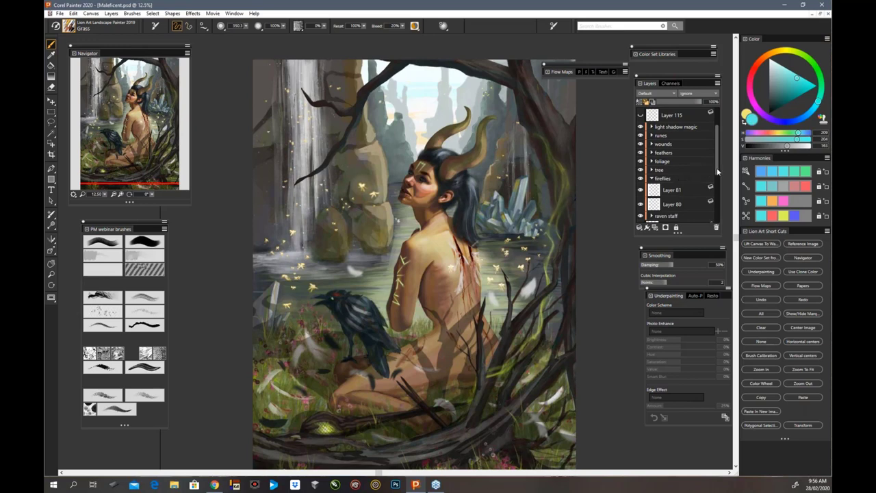
scroll(718, 171, down, 1)
drag(717, 171, 713, 209)
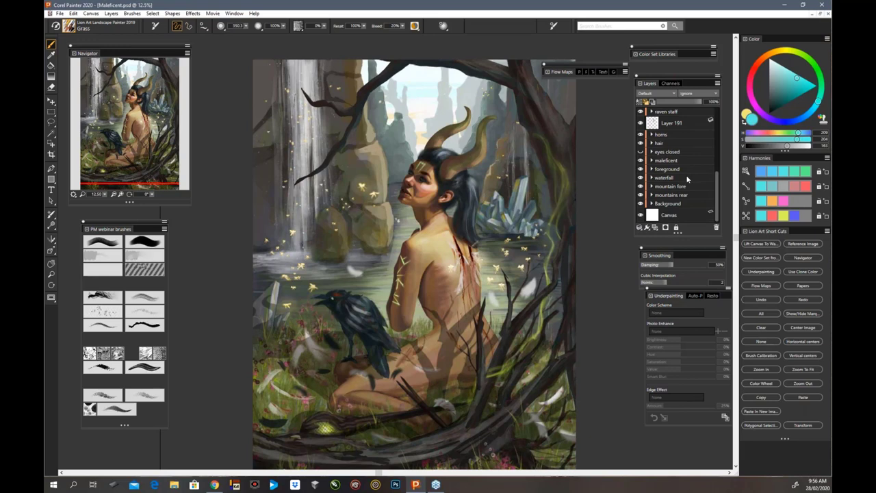
click(651, 160)
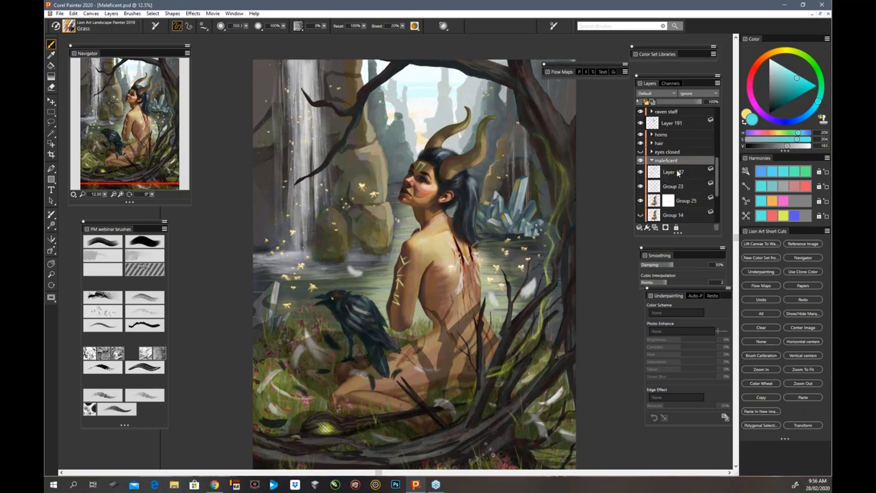
click(677, 172)
click(655, 228)
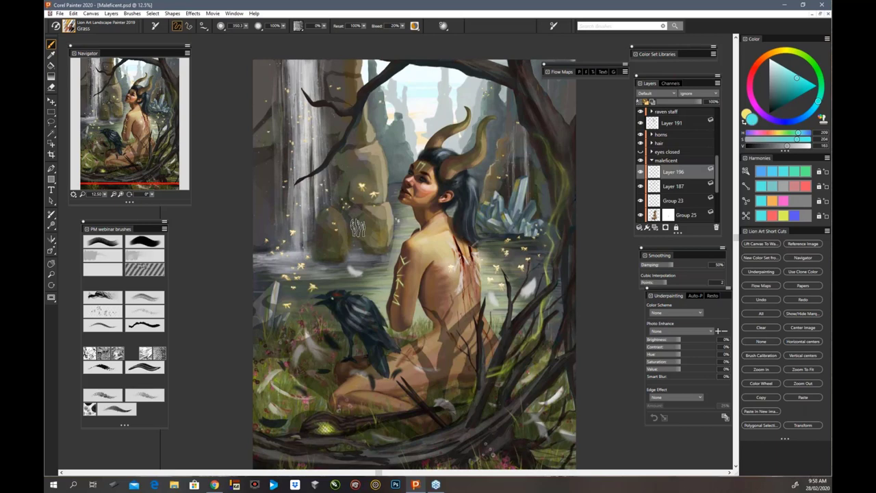
Browse the Brush Library by scrolling up through its list, then close it
click(72, 30)
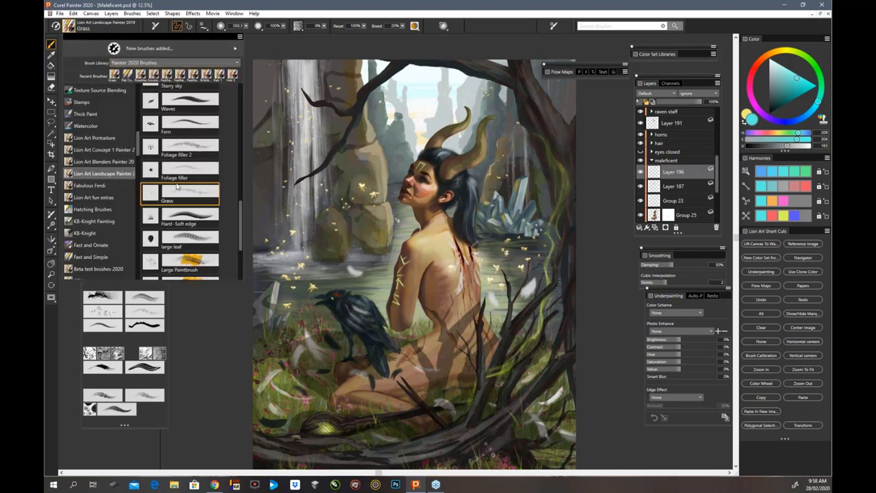
scroll(241, 210, up, 3)
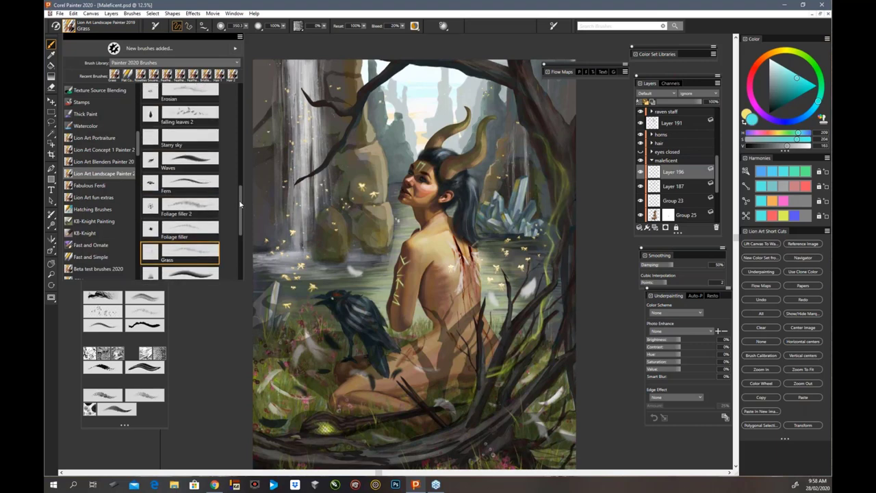
scroll(239, 205, up, 1)
scroll(238, 200, up, 1)
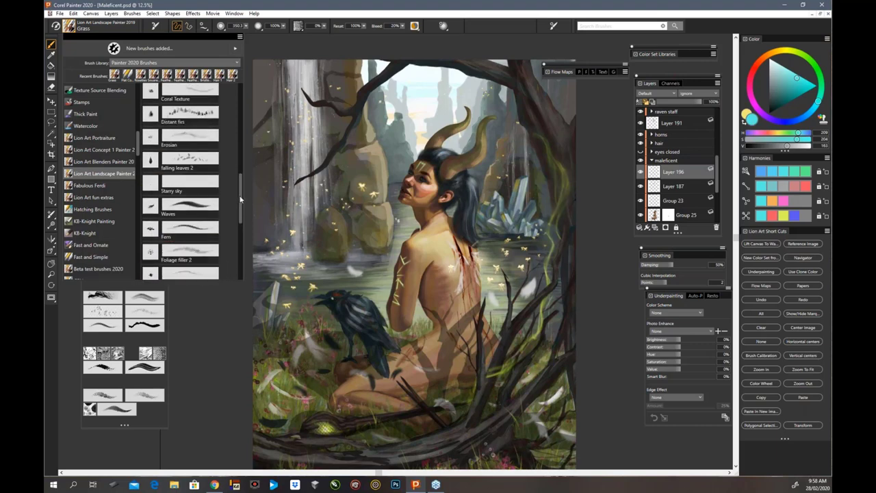
click(191, 333)
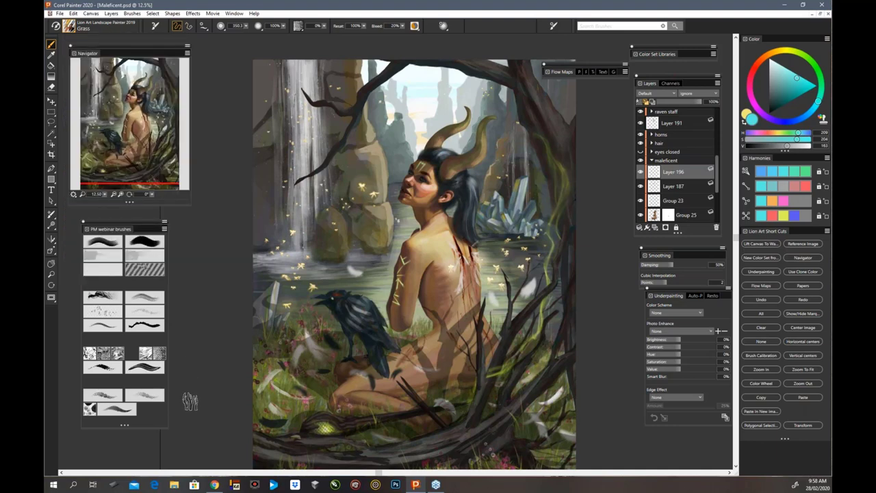
Select the Lion Art Portraiture Palette Knife brush and toggle Layer 196 hidden, then visible again
click(161, 367)
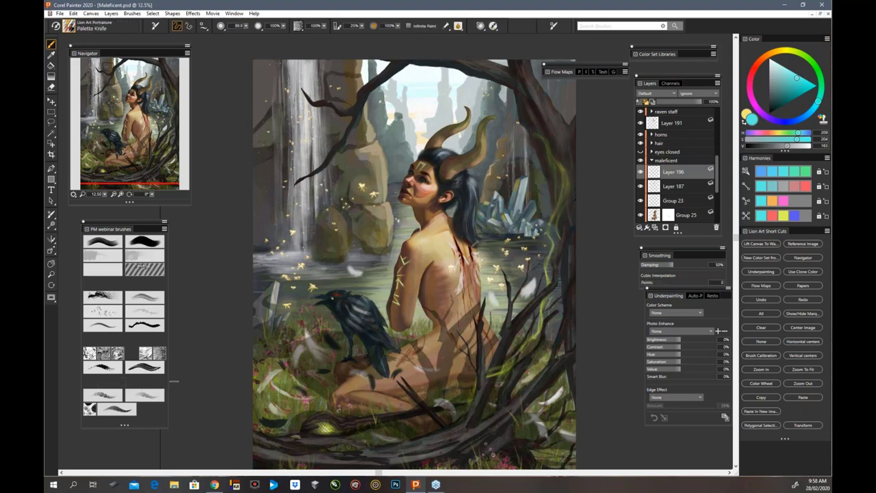
click(641, 172)
click(641, 172)
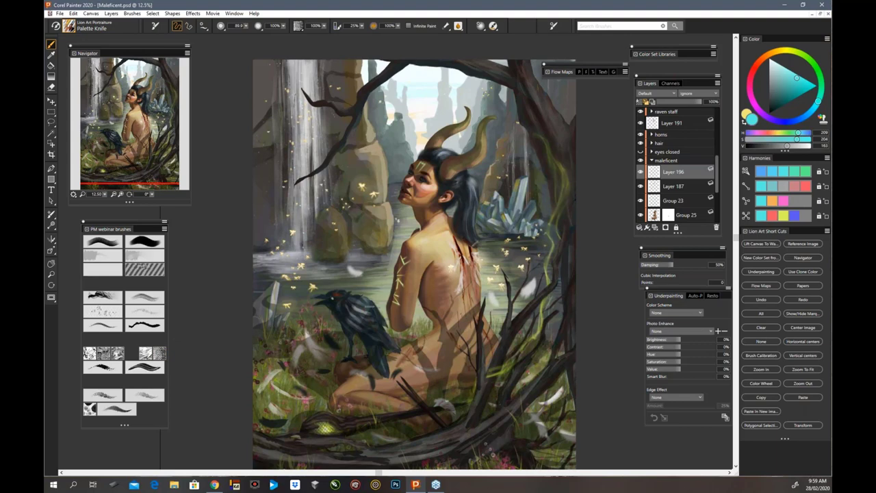
Zoom in on the figure's shoulder and show the Papers panel with Dirty Canvas paper
scroll(371, 307, up, 1)
scroll(370, 246, up, 1)
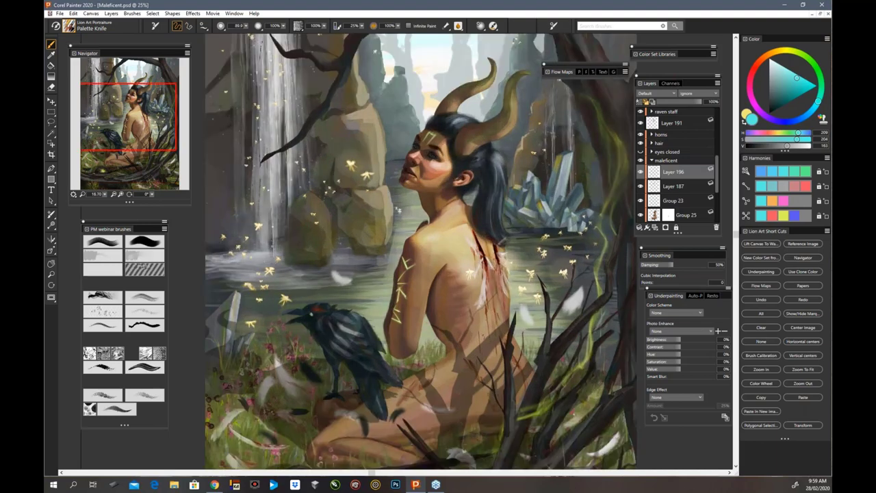
scroll(369, 246, up, 1)
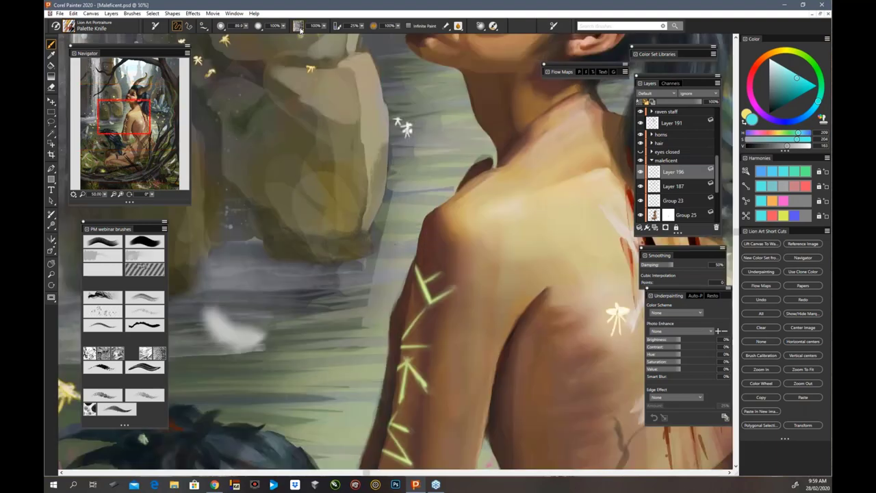
click(298, 26)
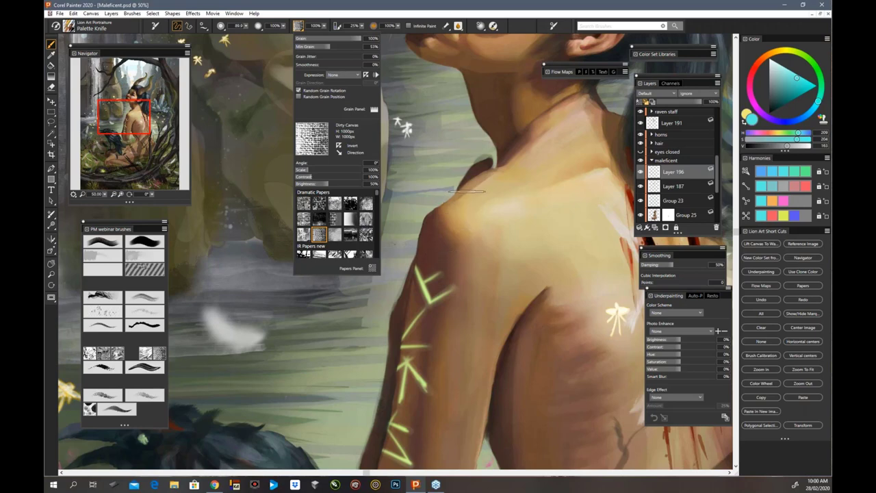
Sample a skin tone from the shoulder and add Thick Paint Layer 1 to the maleficent group
click(517, 221)
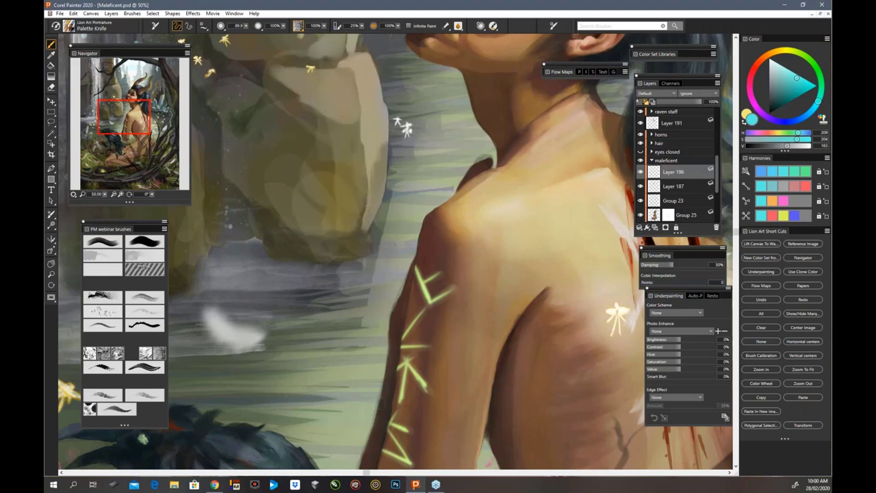
alt+click(475, 263)
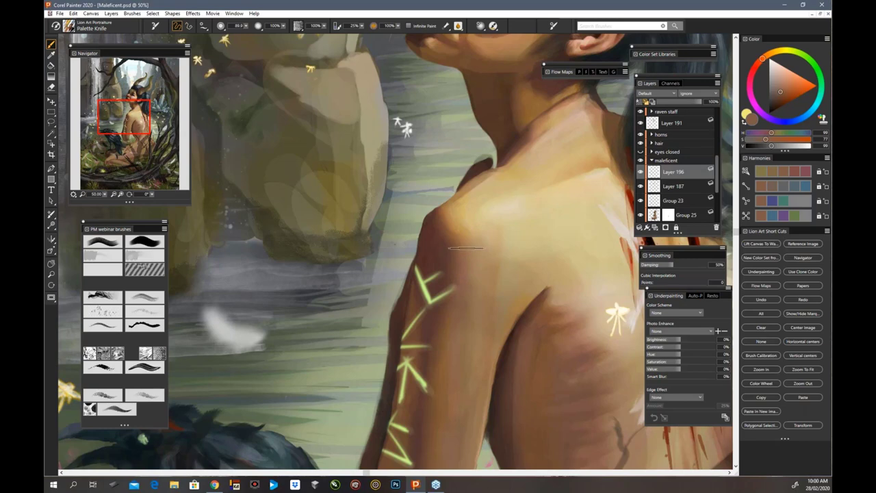
click(461, 284)
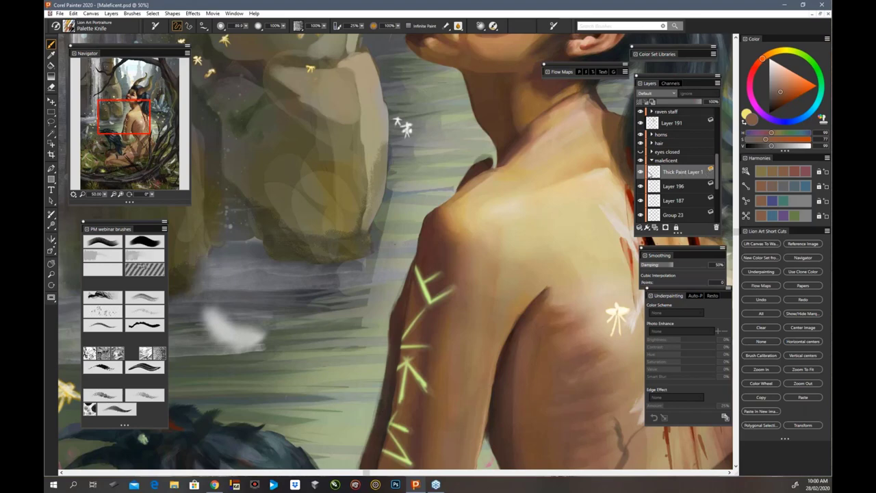
Hide and re-show Thick Paint Layer 1 to compare the painting with and without it
click(642, 173)
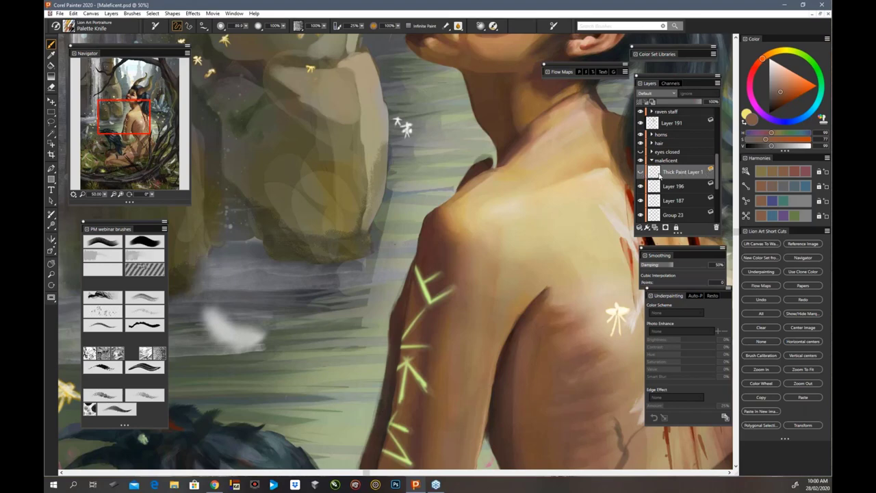
click(641, 175)
click(641, 175)
Sample a darker skin tone and paint two palette-knife strokes on the shoulder
key(d)
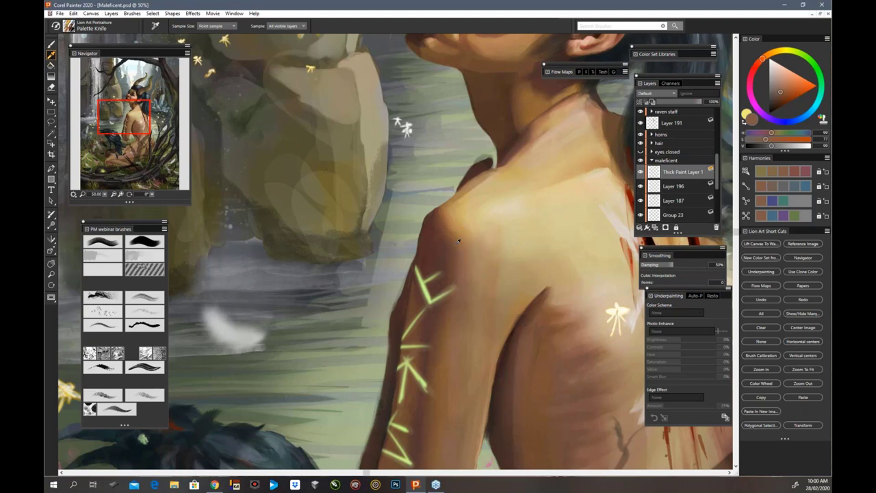
click(457, 241)
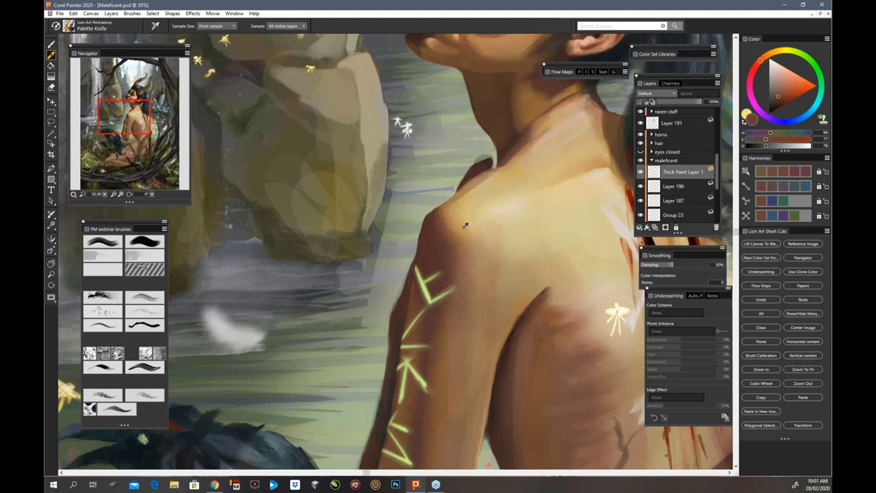
key(b)
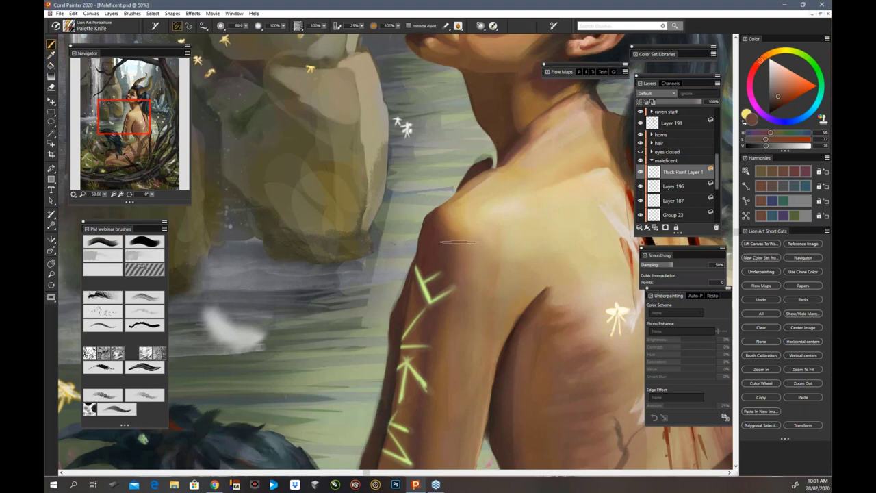
drag(461, 259, 462, 283)
mouse_move(453, 331)
mouse_down()
mouse_move(455, 282)
mouse_move(438, 328)
mouse_up()
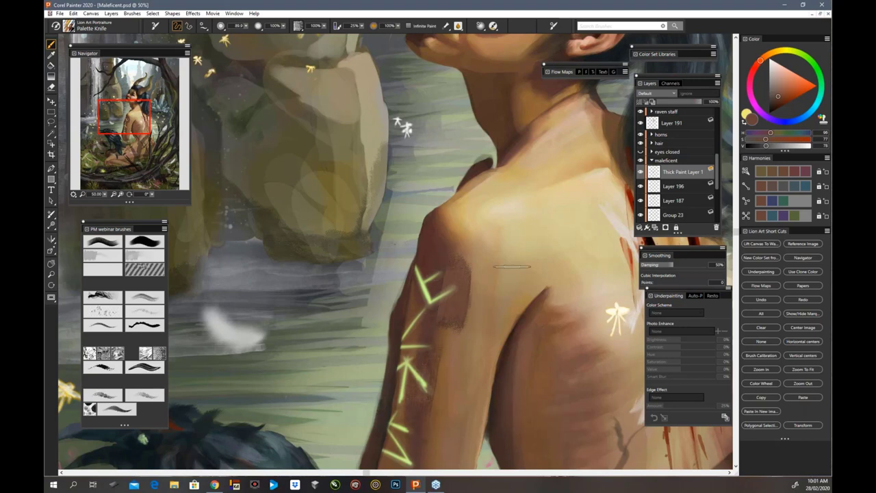
key(ctrl+minus)
key(ctrl+minus)
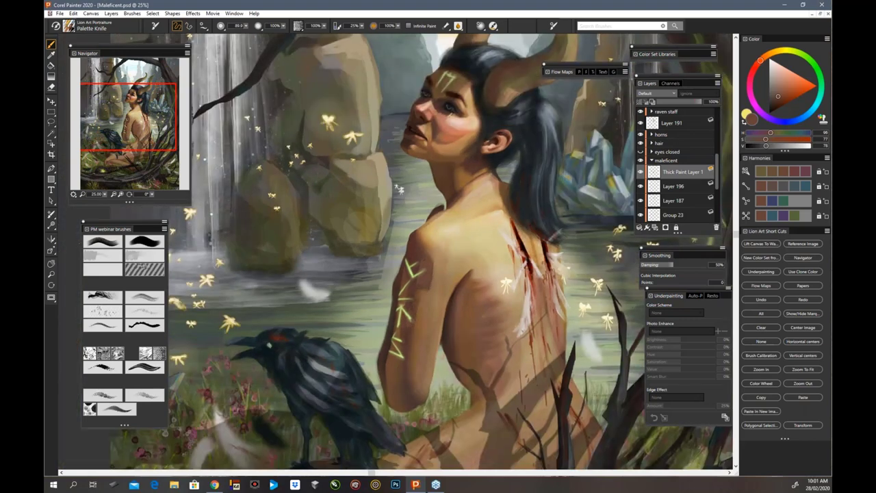
Sample lighter skin tones from the back, then add a layer mask to Thick Paint Layer 1
alt+click(477, 340)
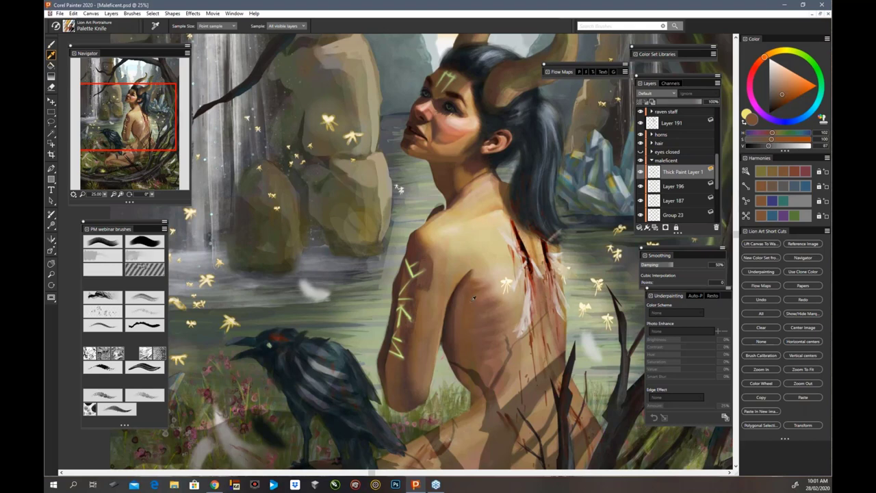
alt+click(490, 316)
right_click(492, 317)
click(565, 252)
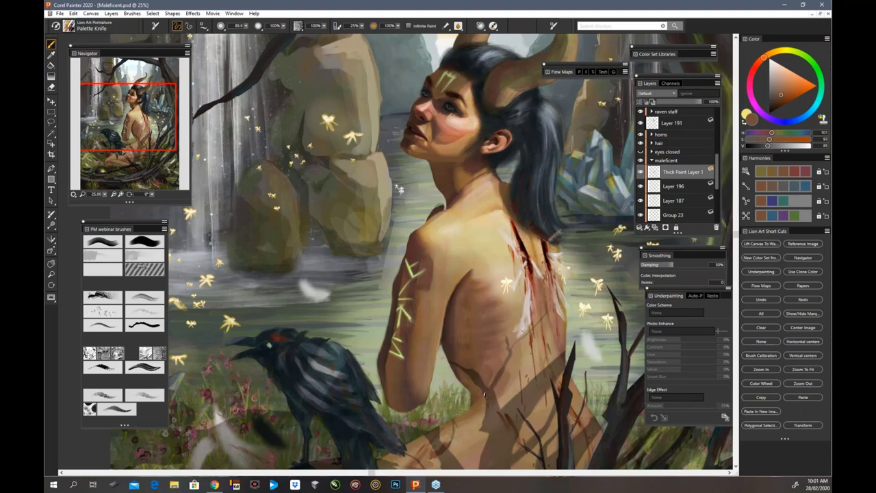
key(d)
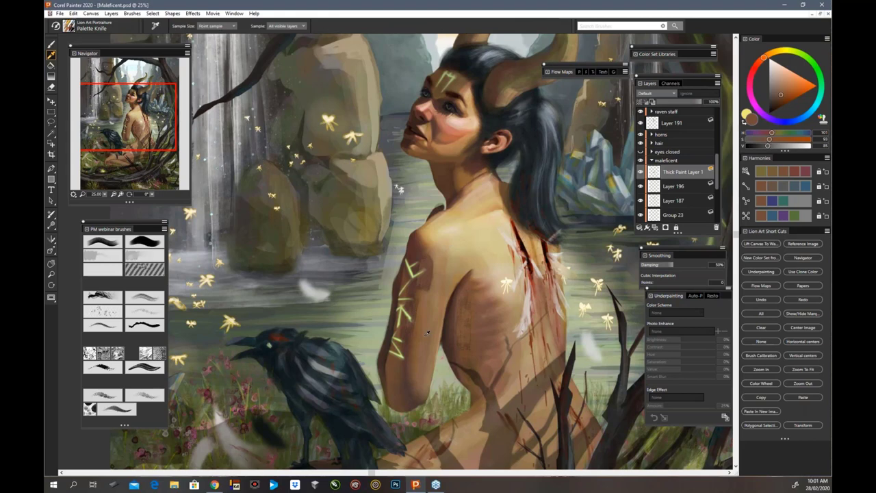
click(444, 254)
key(b)
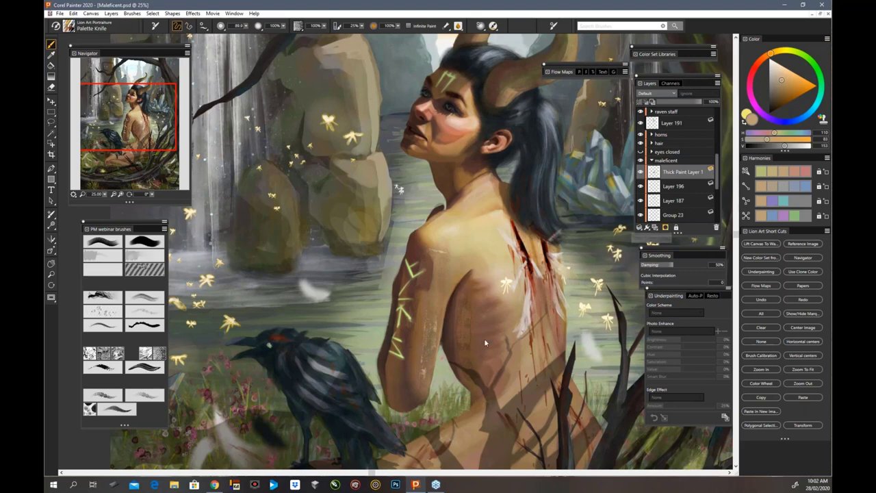
click(665, 227)
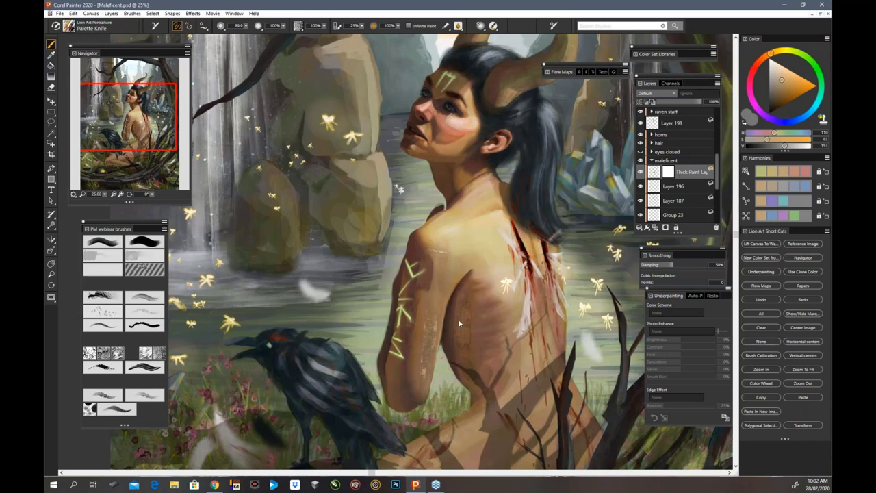
Set a mid-grey colour, try painting the mask, and dismiss the Thick Paint mask warning
mouse_move(777, 86)
mouse_down()
mouse_move(768, 111)
mouse_move(772, 87)
mouse_move(761, 78)
mouse_move(770, 115)
mouse_up()
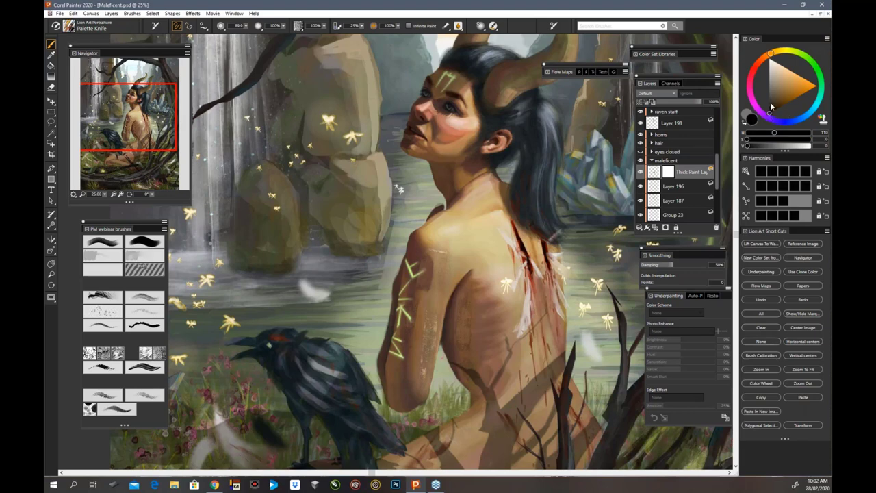
drag(773, 86, 777, 87)
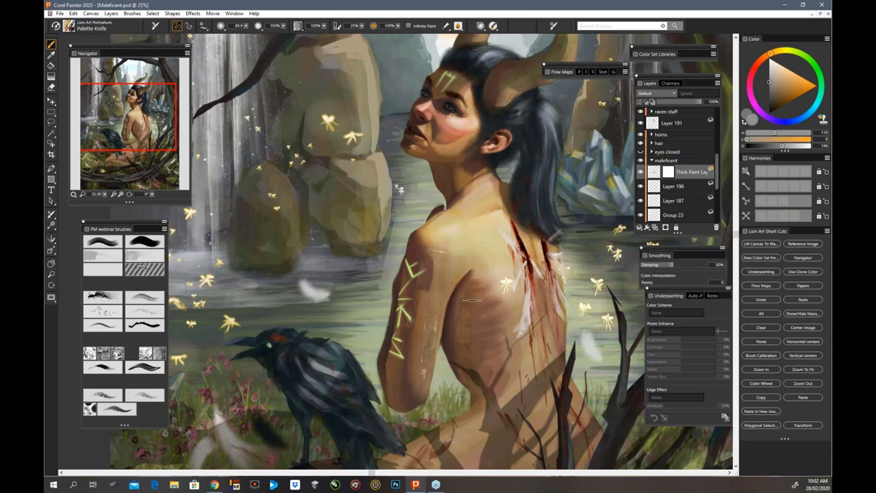
click(472, 293)
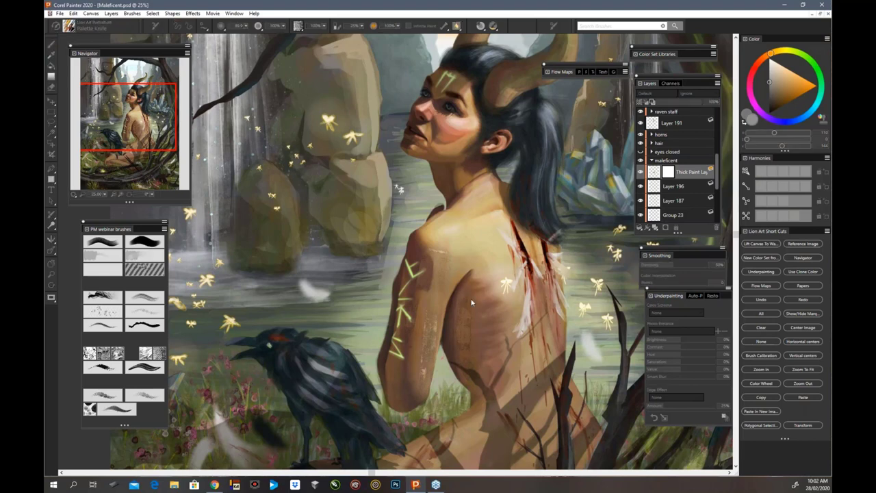
click(493, 271)
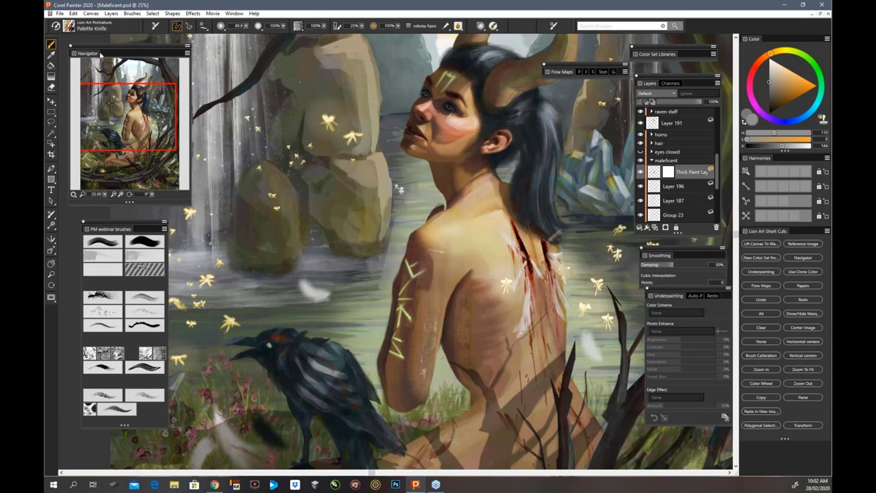
click(69, 28)
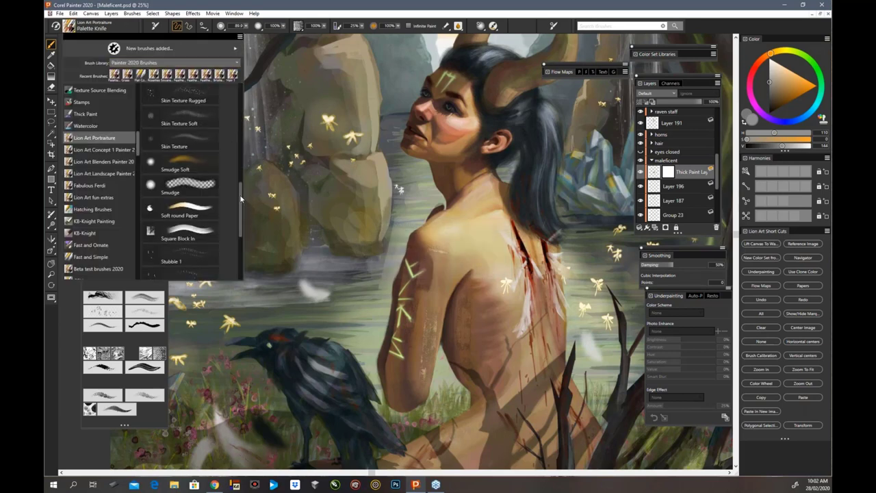
Choose the Square Block In brush at size 51.7 with a near-black colour
scroll(214, 245, up, 1)
click(399, 188)
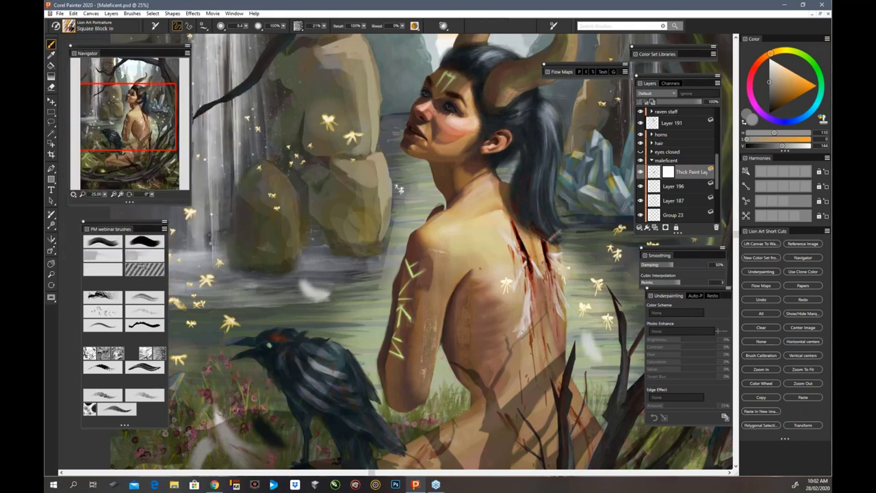
key(])
key(])
key(])
key(])
key(])
key(])
key(])
key(])
click(769, 112)
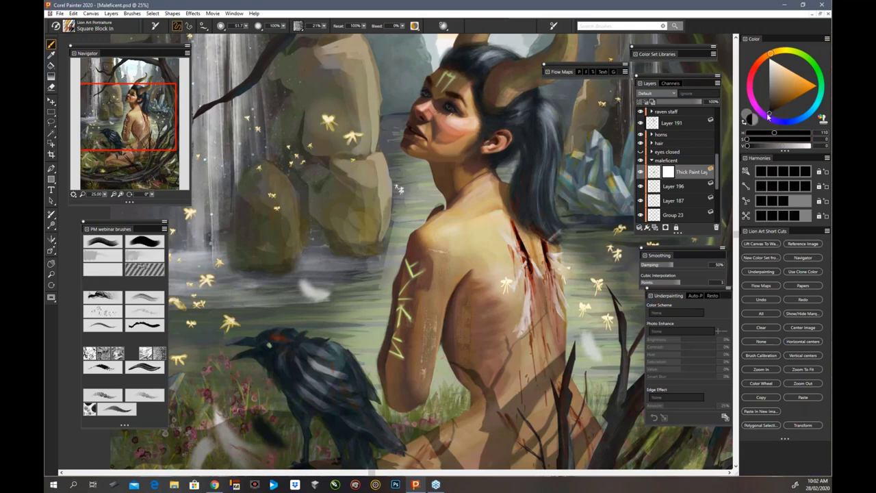
drag(769, 114, 769, 88)
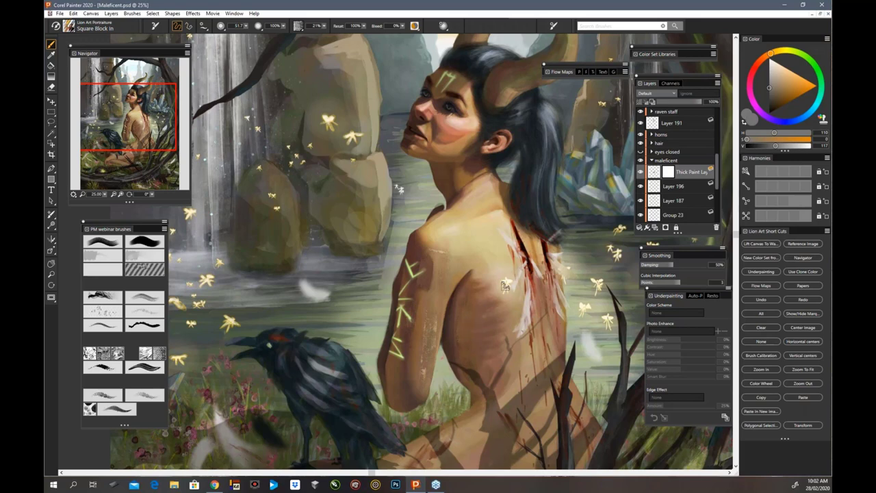
click(769, 106)
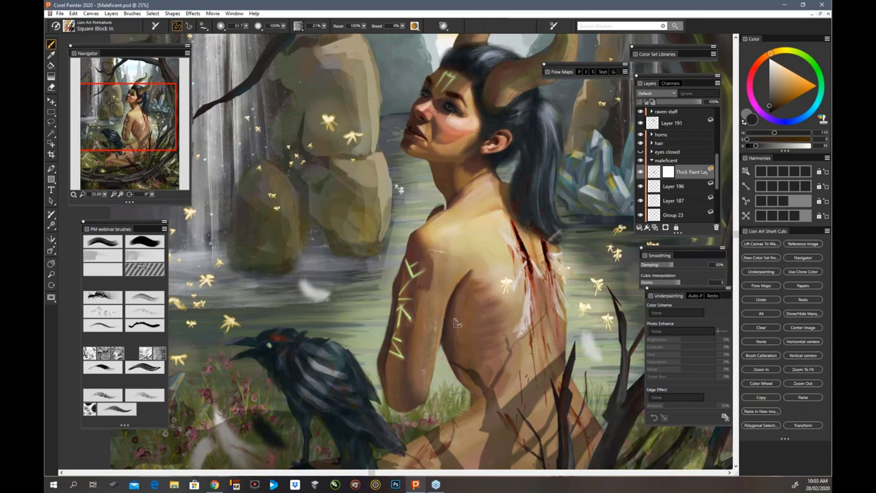
key(ctrl+plus)
key(ctrl+plus)
key(ctrl+plus)
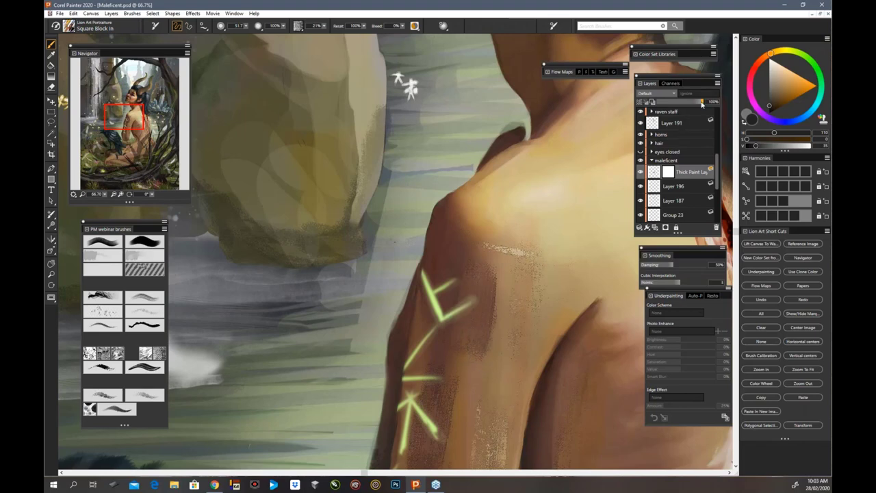
Change Thick Paint Layer 1's opacity to 31%, then 15%, then 54%
drag(701, 103, 673, 103)
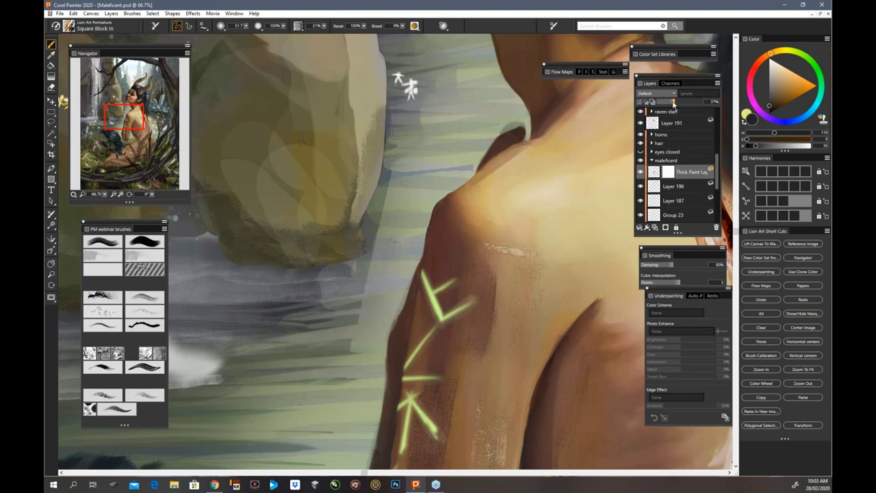
drag(675, 102, 661, 102)
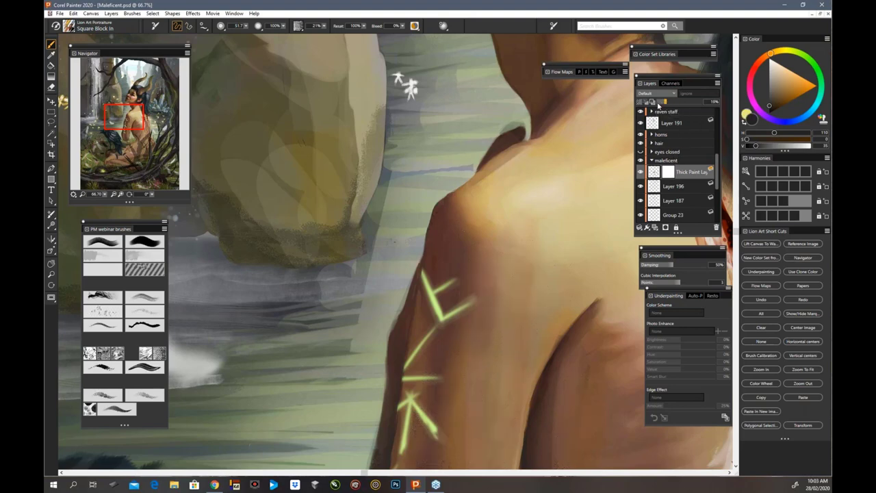
drag(680, 104, 680, 110)
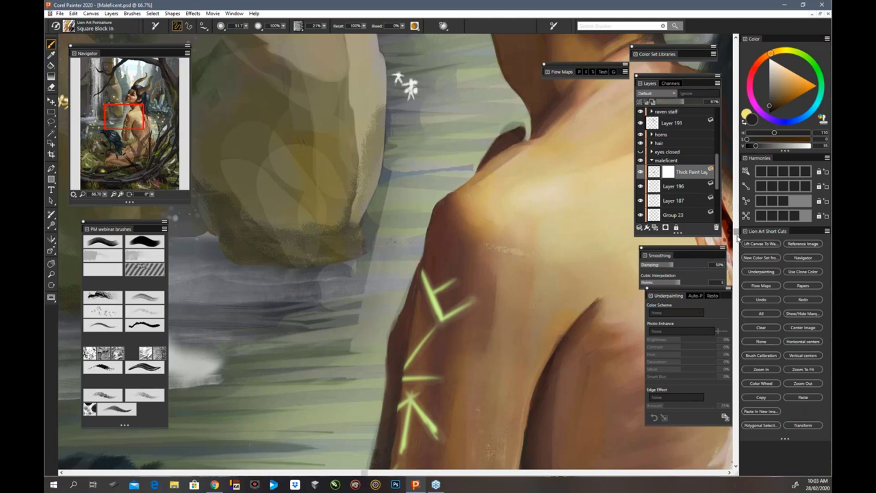
drag(737, 237, 736, 266)
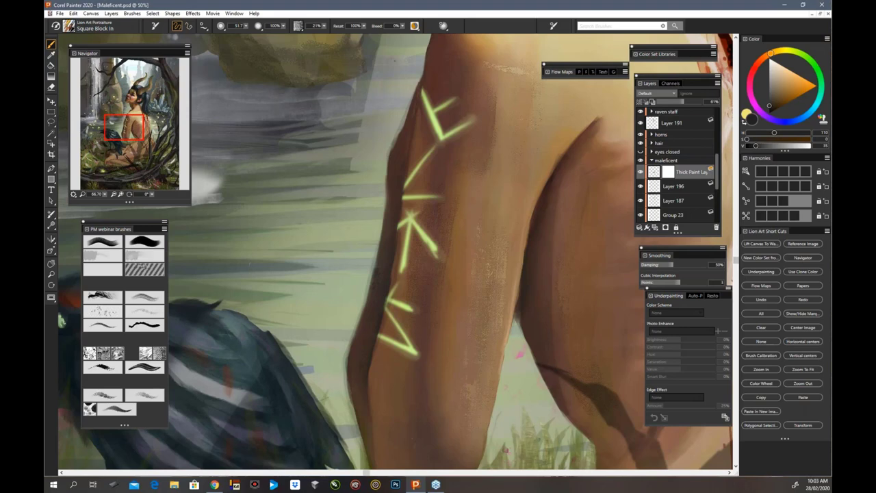
Zoom out to view the whole painting, zoom back in on the figure, and select Palette Knife 2
key(ctrl+minus)
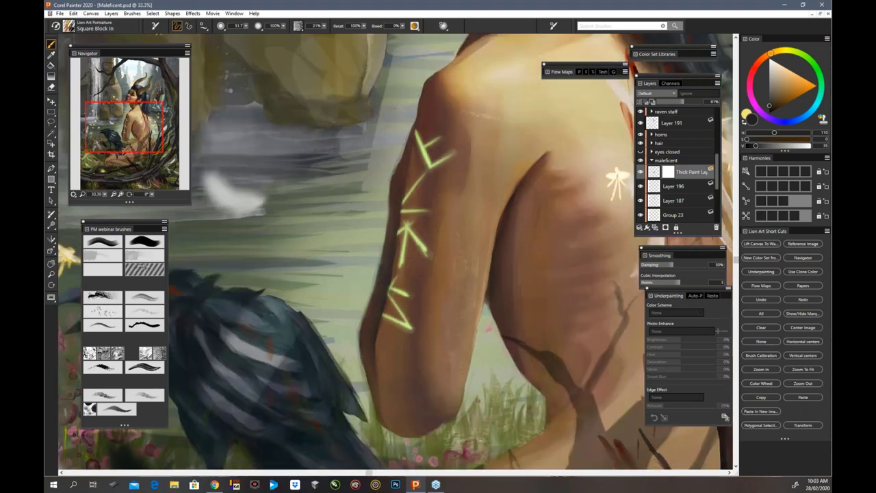
key(ctrl+minus)
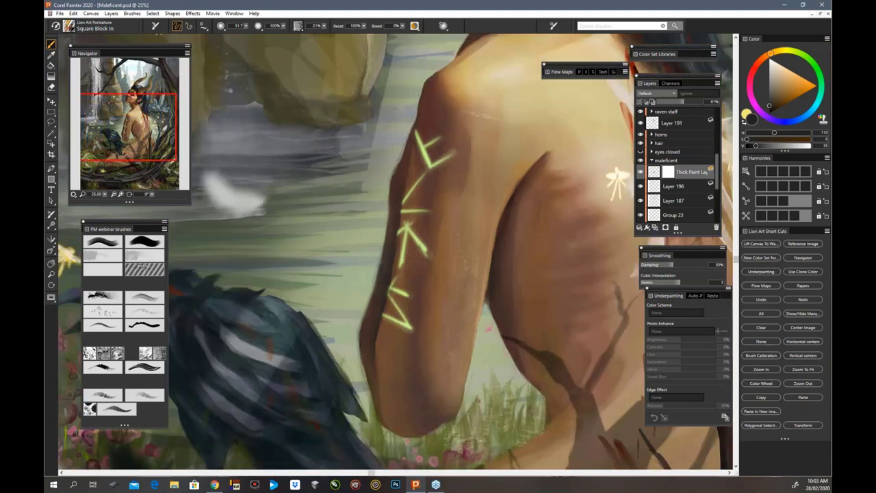
key(ctrl+minus)
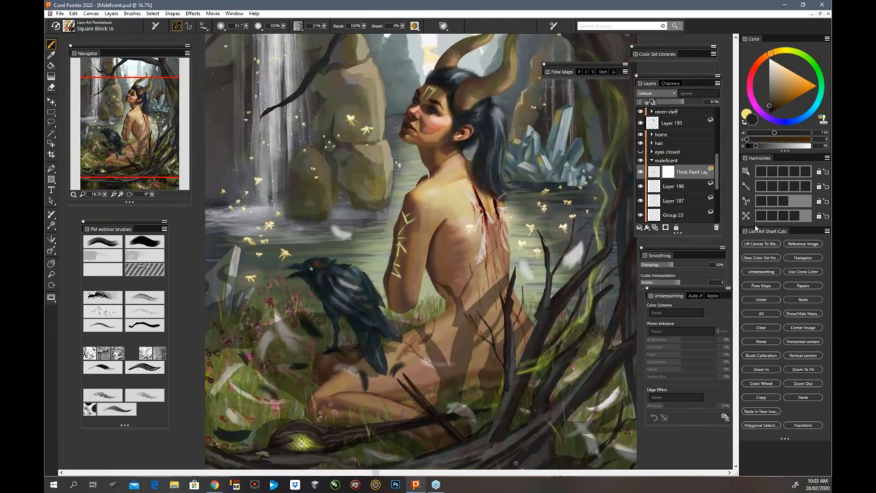
key(ctrl+plus)
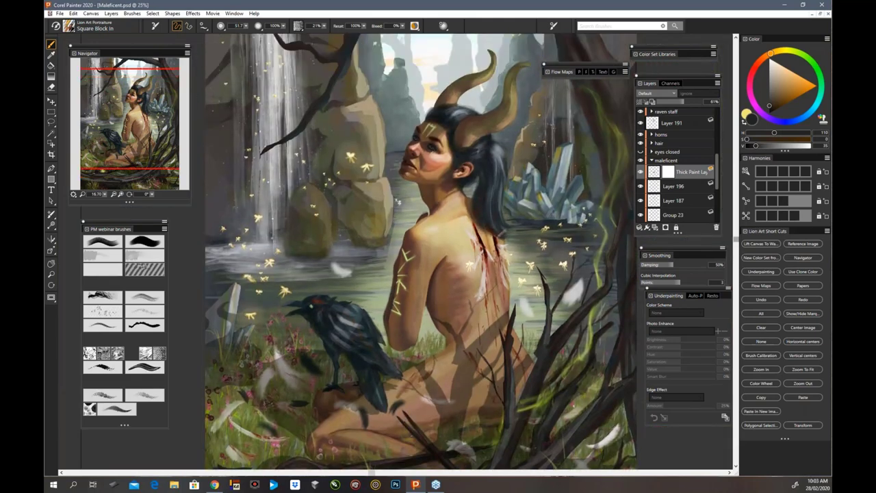
key(ctrl+plus)
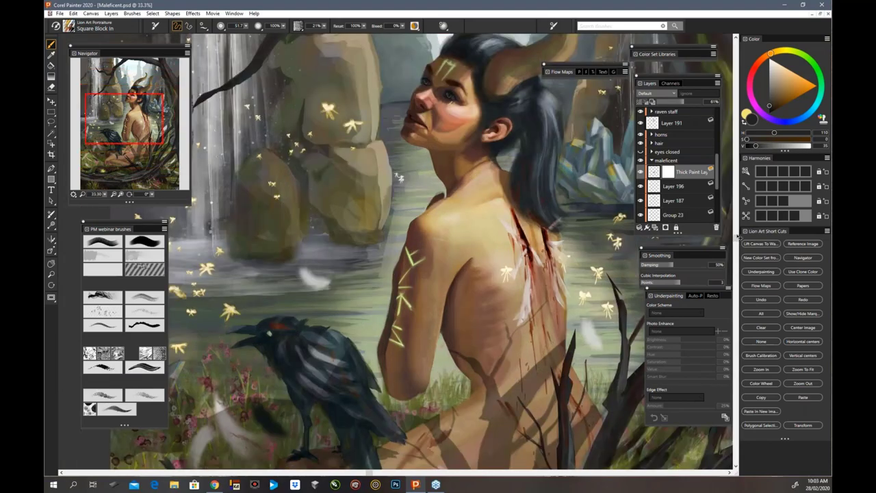
key(ctrl+plus)
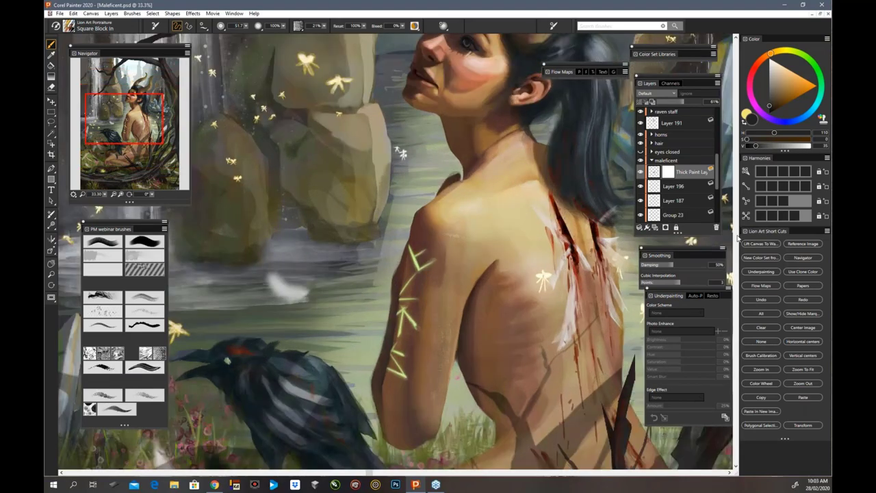
scroll(737, 237, up, 2)
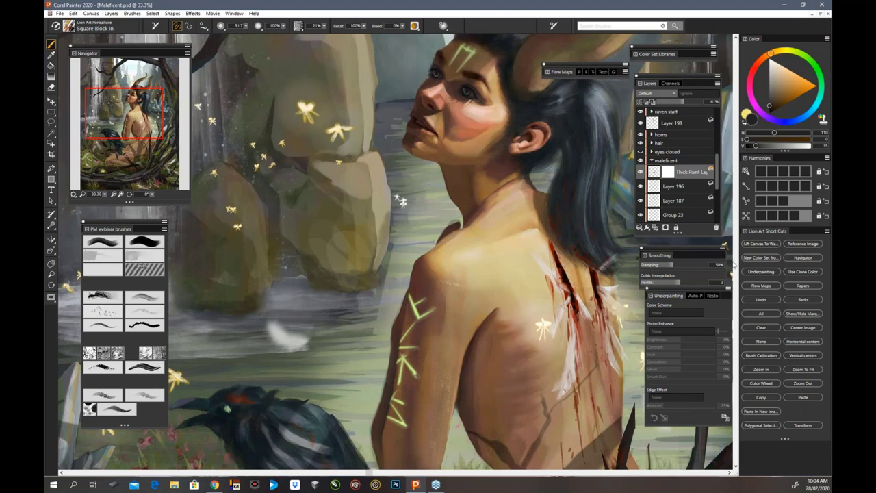
scroll(732, 264, up, 2)
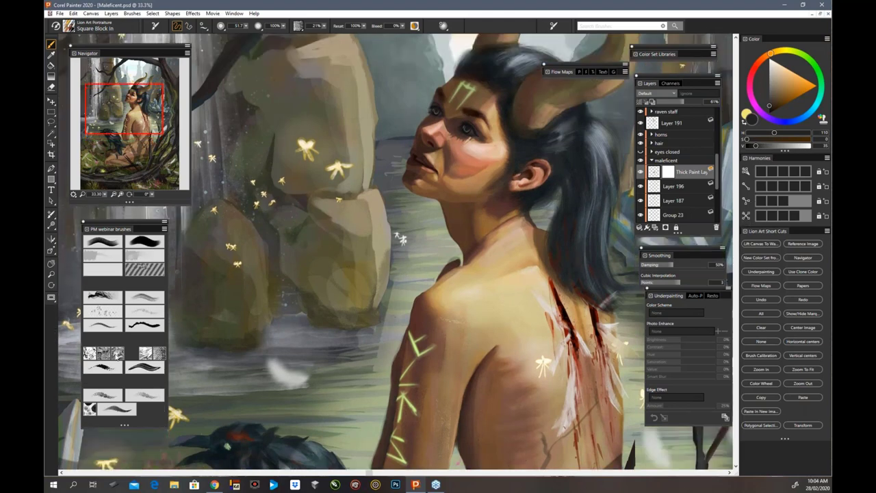
scroll(393, 253, down, 10)
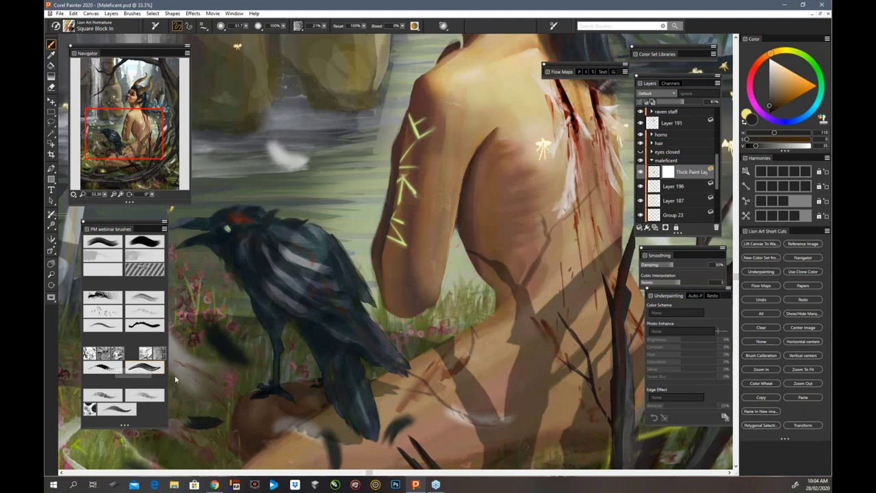
click(144, 367)
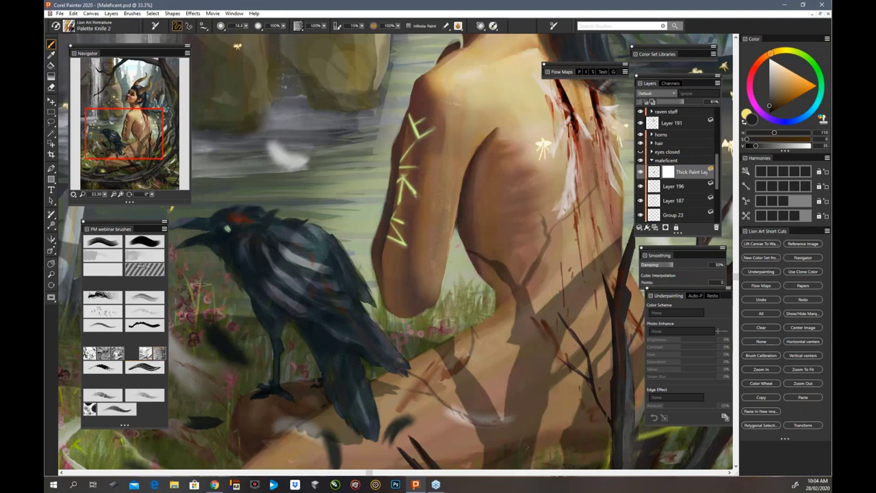
Collapse the maleficent group, expand mountain fore, and select its Group 28 layer
scroll(717, 184, down, 2)
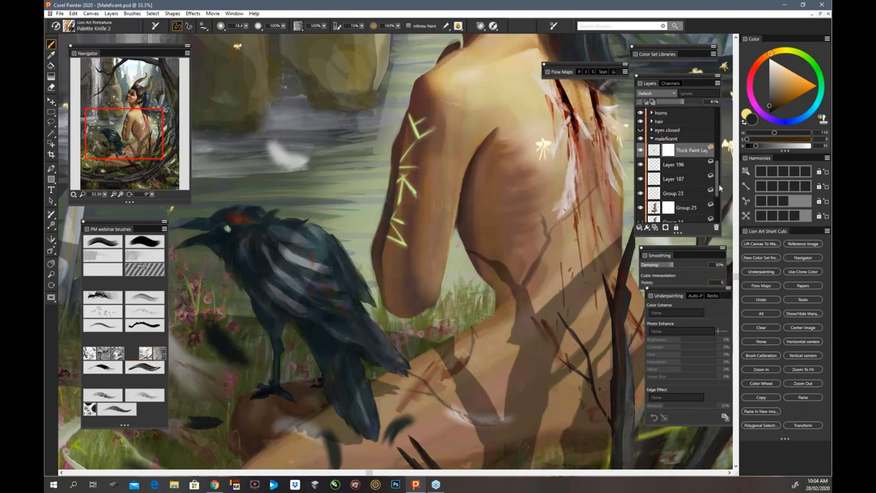
click(652, 139)
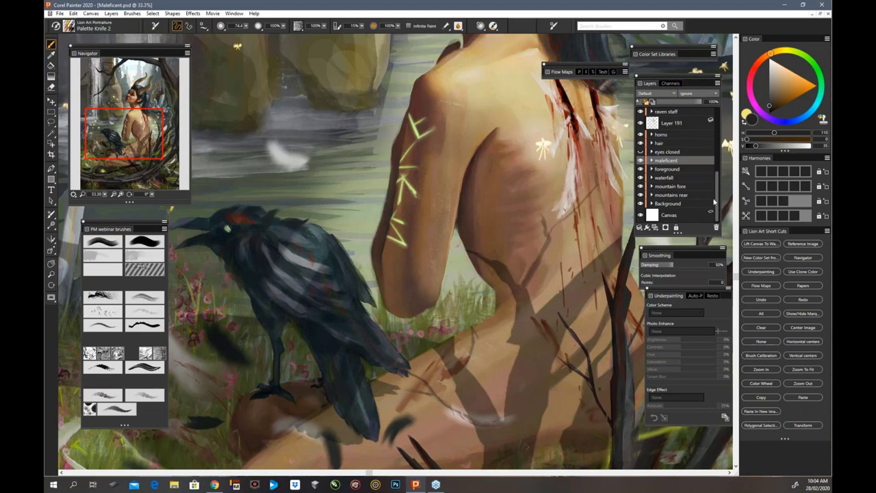
click(650, 186)
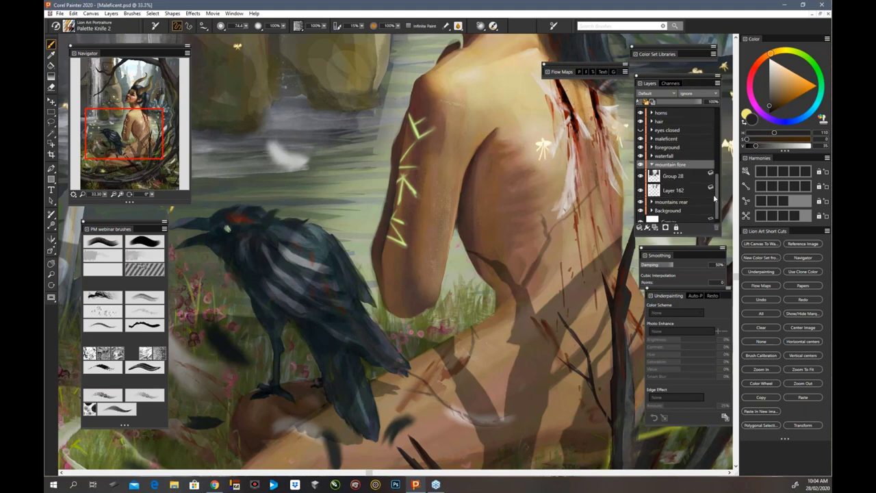
click(668, 176)
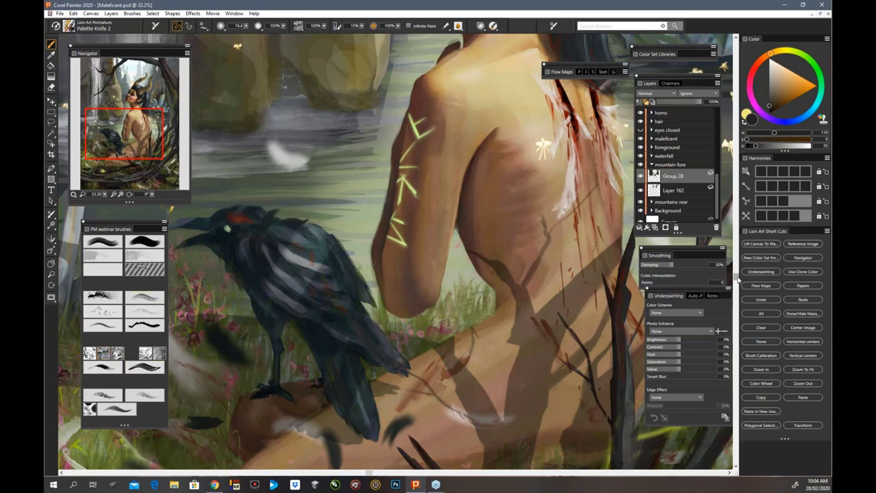
drag(737, 277, 729, 185)
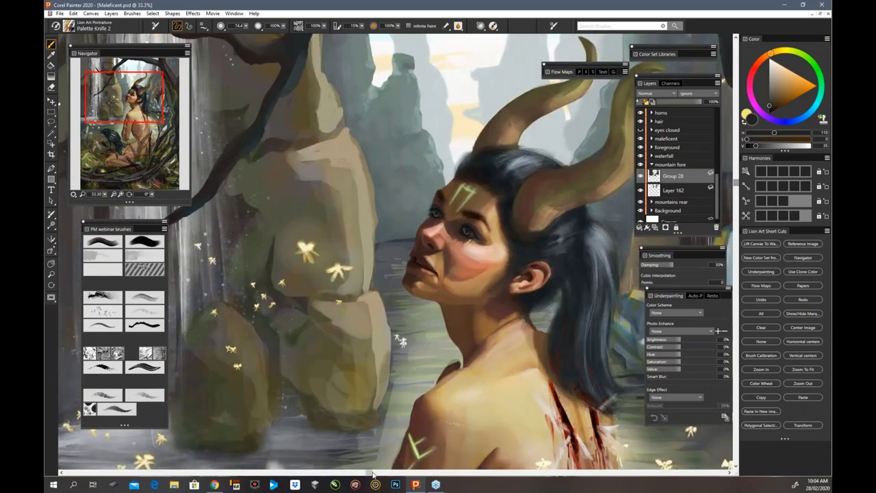
Sample a colour from the rock beside the waterfall
drag(373, 473, 301, 472)
key(d)
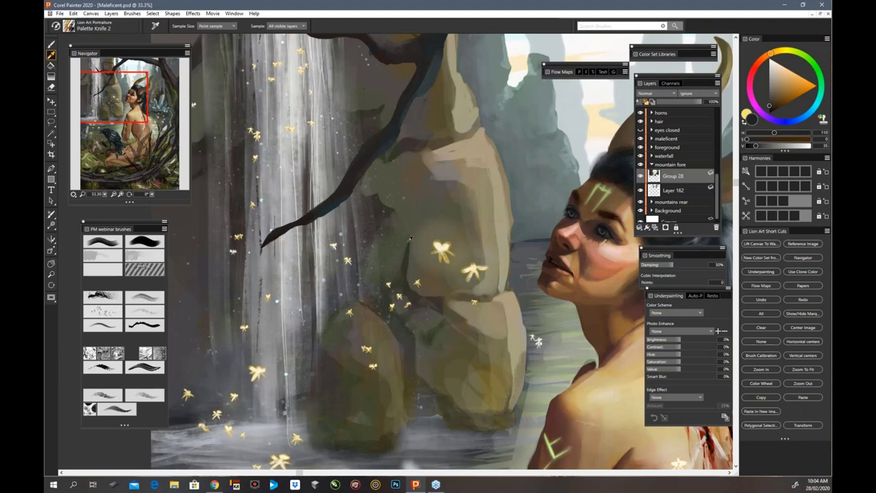
click(406, 233)
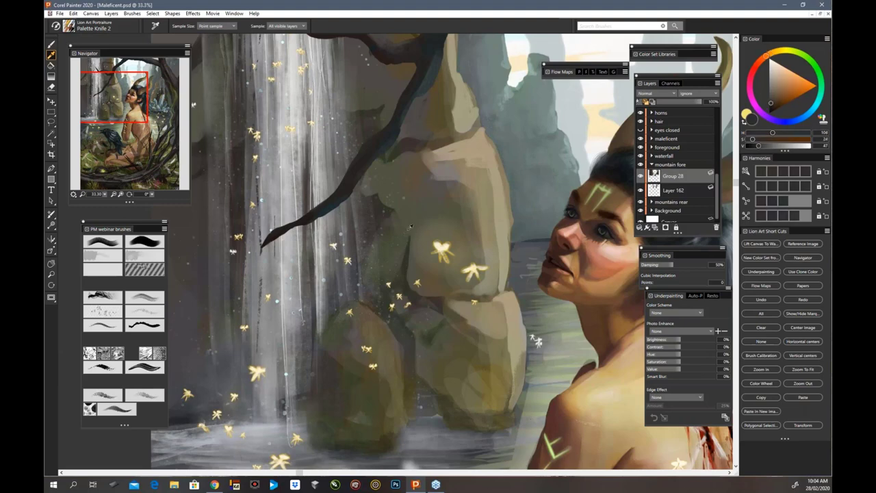
key(b)
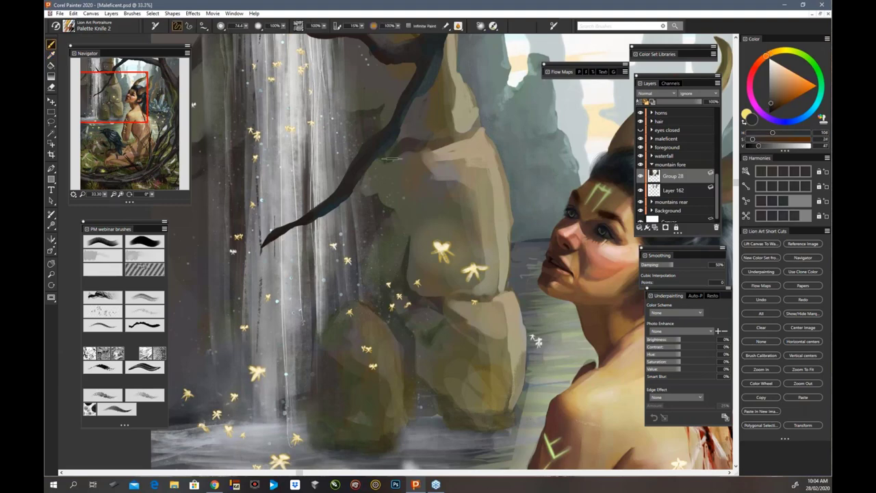
Add Thick Paint Layer 2 above Group 28 and dab paint onto the rock top
click(446, 140)
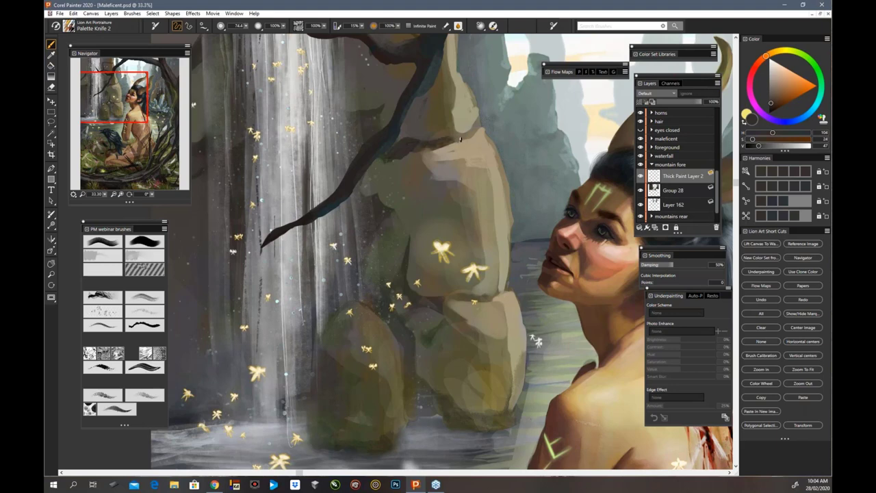
drag(375, 131, 364, 132)
scroll(737, 176, up, 3)
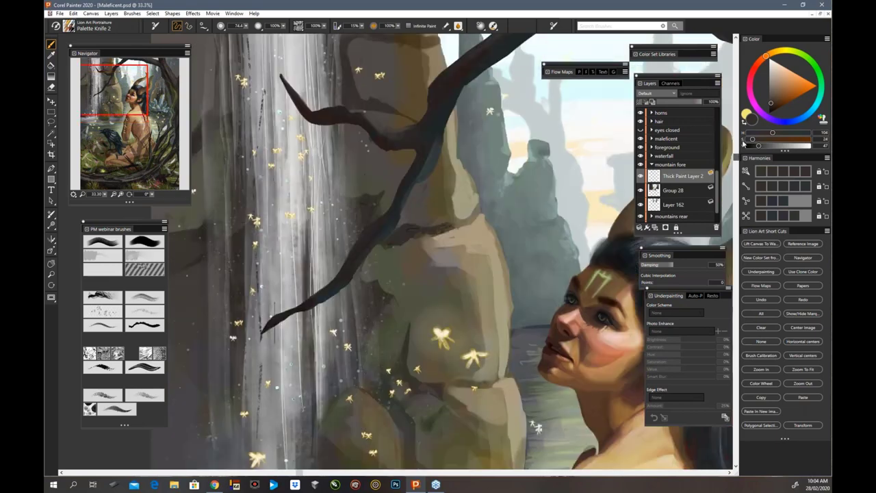
scroll(744, 143, up, 3)
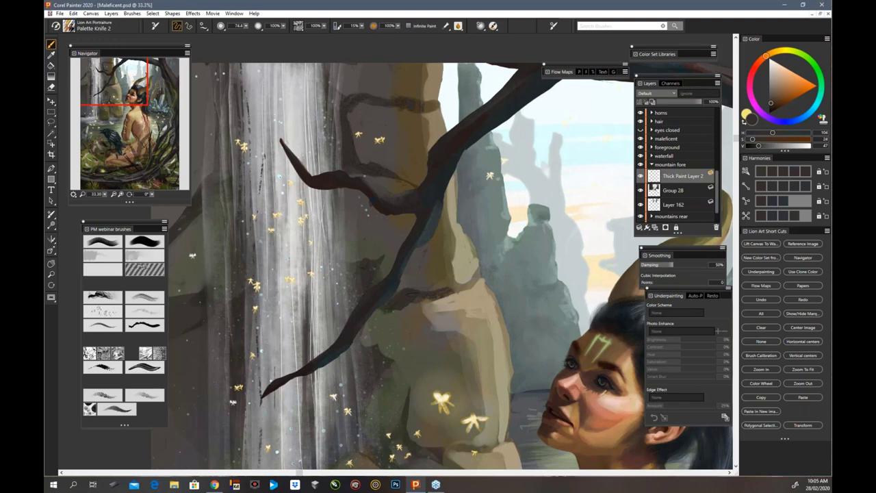
Sample a light yellow from the painting and paint light knife strokes on the rock
key(d)
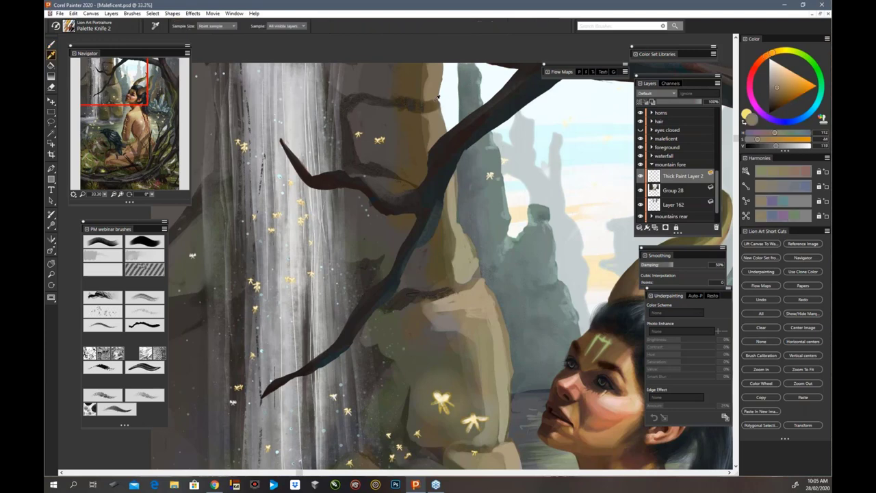
key(b)
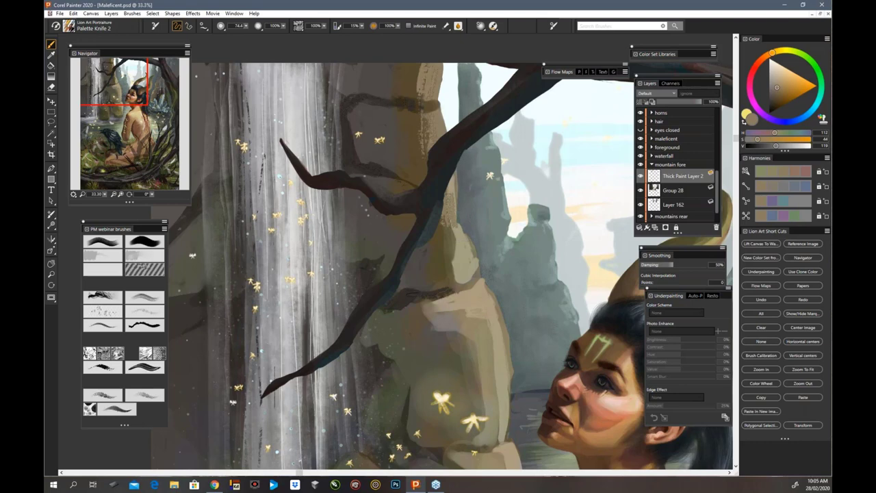
alt+click(464, 244)
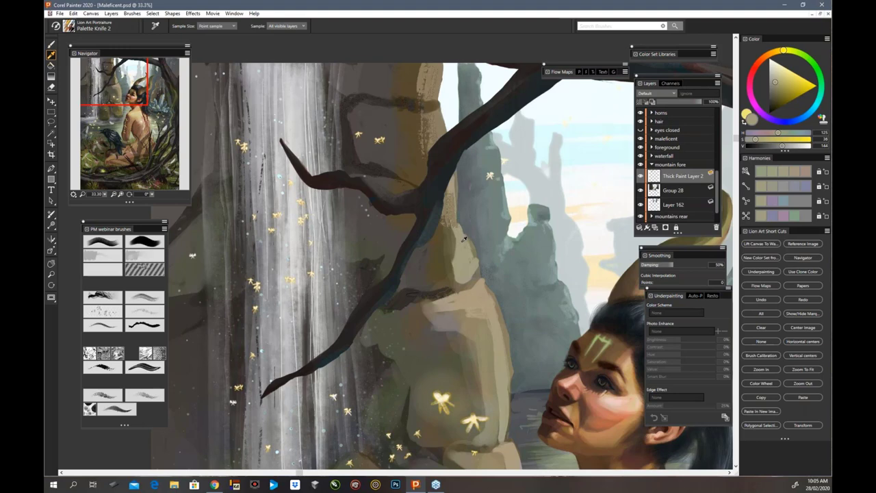
key(b)
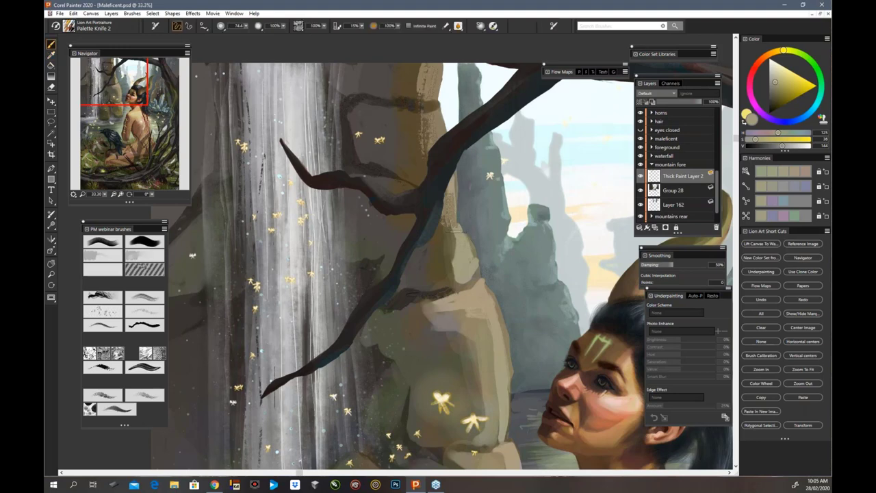
mouse_move(456, 240)
mouse_down()
mouse_move(450, 279)
mouse_move(456, 245)
mouse_move(472, 248)
mouse_move(460, 249)
mouse_up()
Sample a darker rock tone and a light tan, then zoom out to check the rocks
key(d)
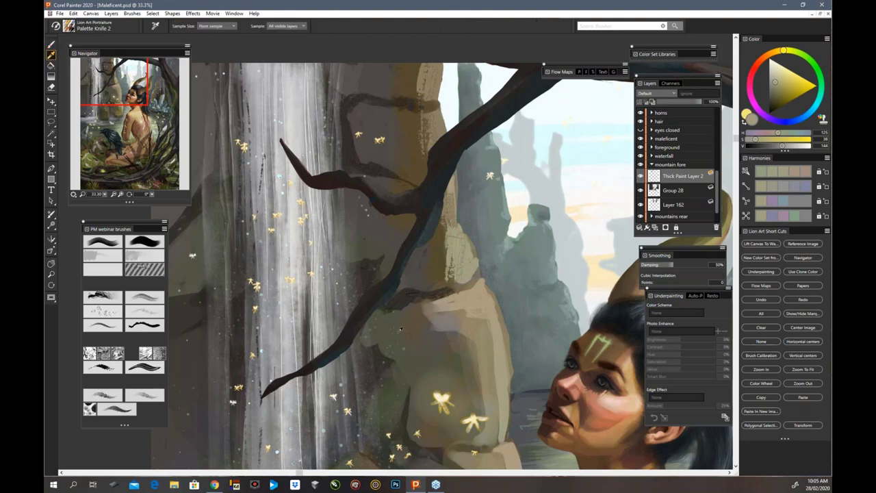
click(407, 334)
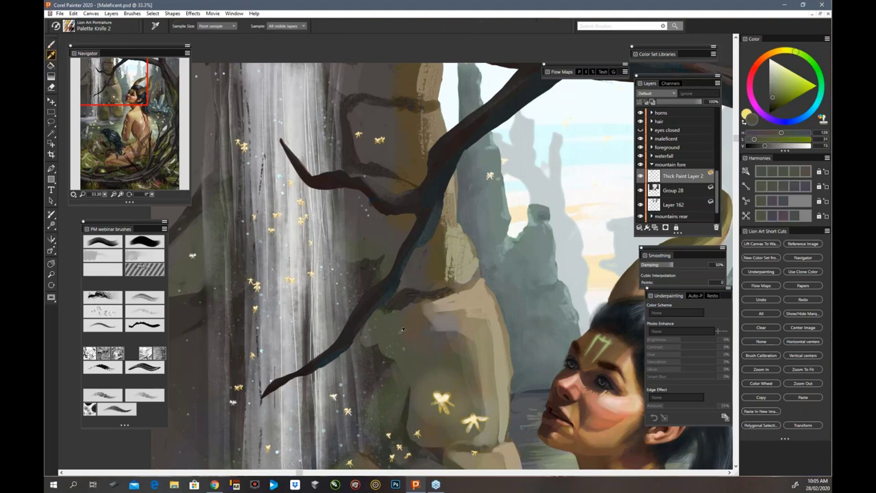
key(b)
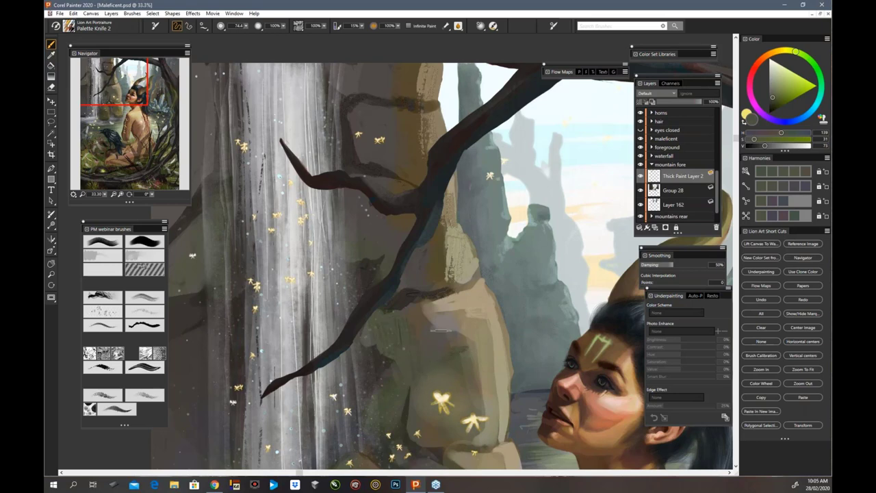
key(d)
click(443, 338)
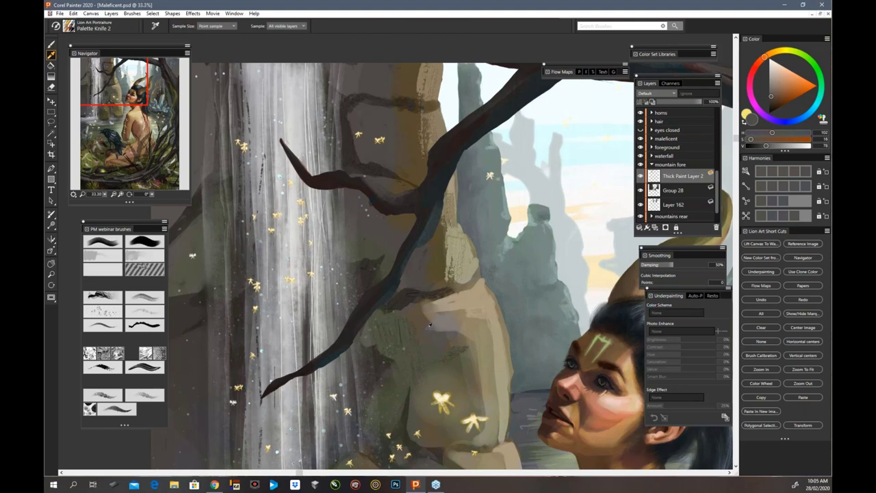
key(b)
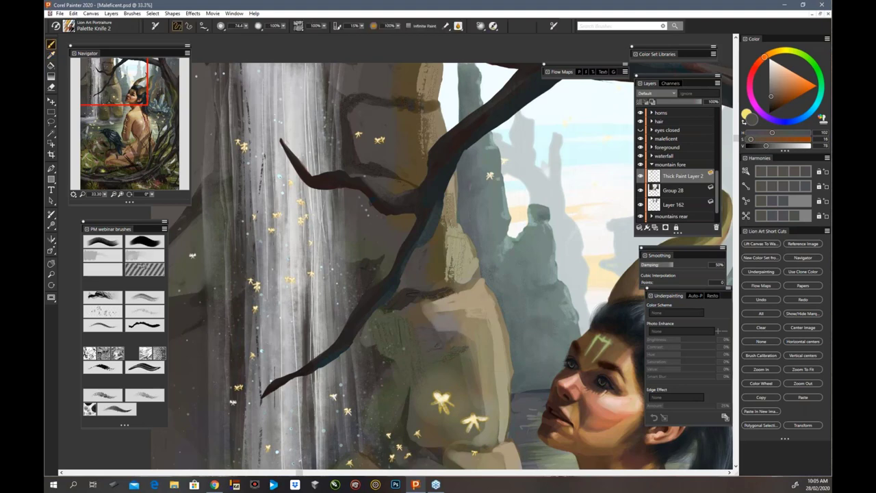
key(ctrl+minus)
key(ctrl+minus)
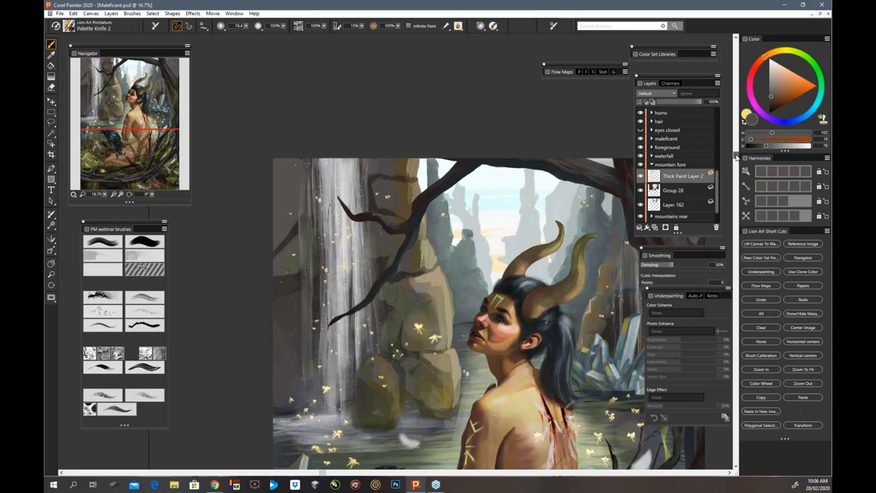
Sample a greyish purple from the painting with the Dropper, then resume the Palette Knife brush
drag(736, 157, 737, 183)
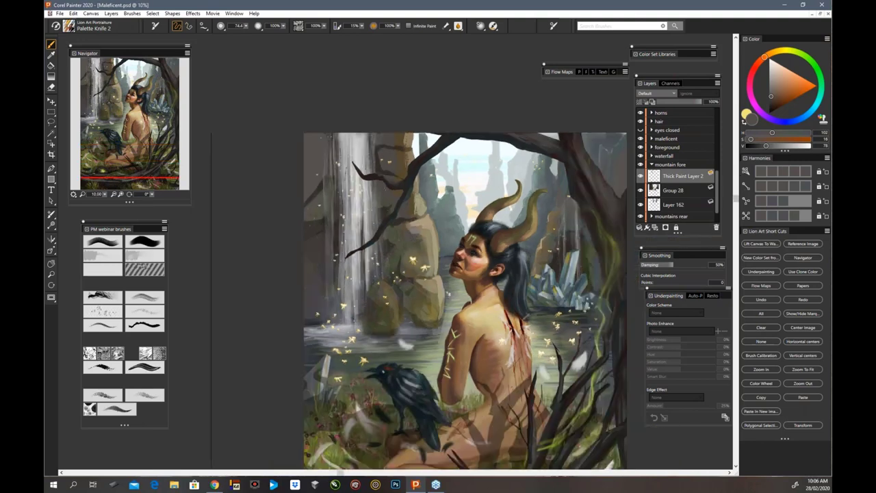
key(ctrl+minus)
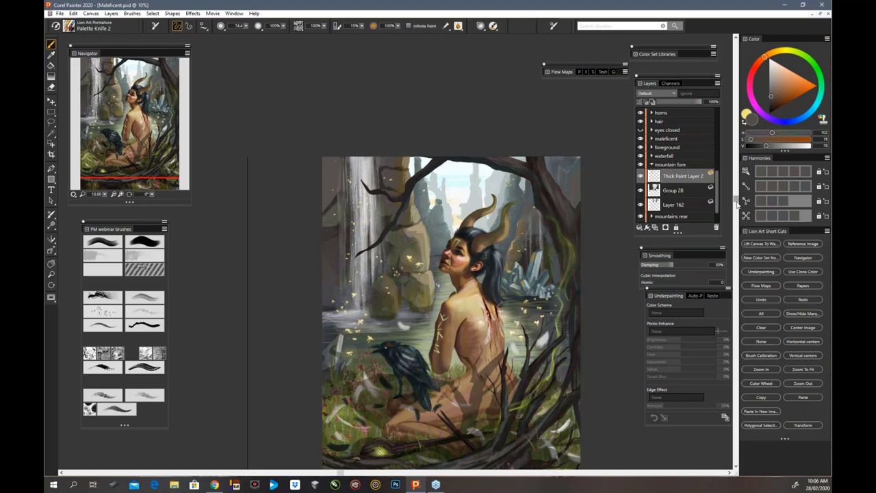
scroll(580, 241, down, 2)
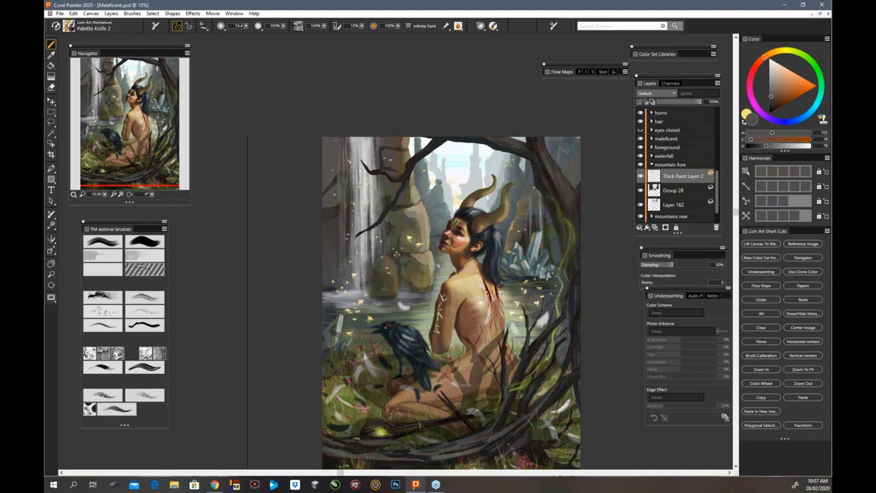
key(ctrl+plus)
key(ctrl+plus)
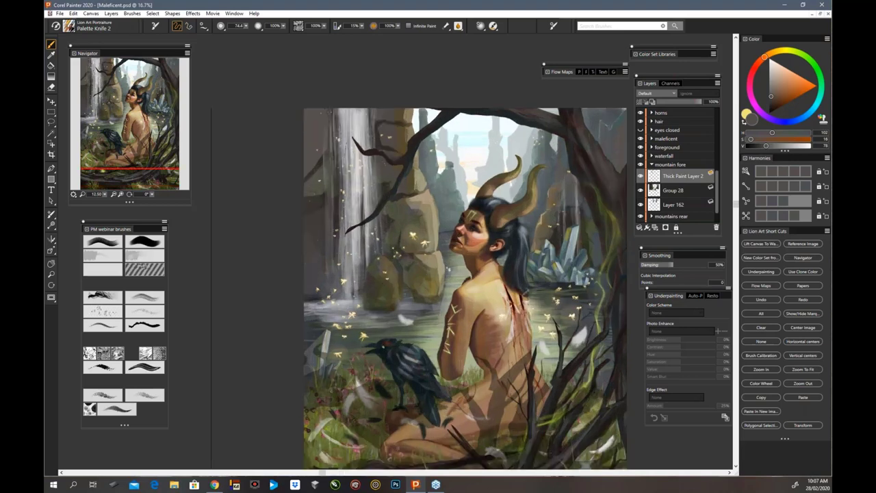
key(ctrl+plus)
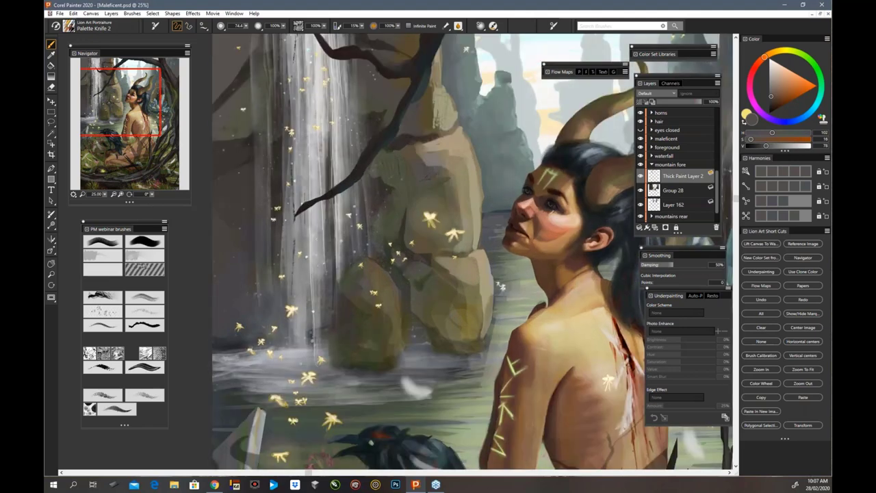
key(ctrl+minus)
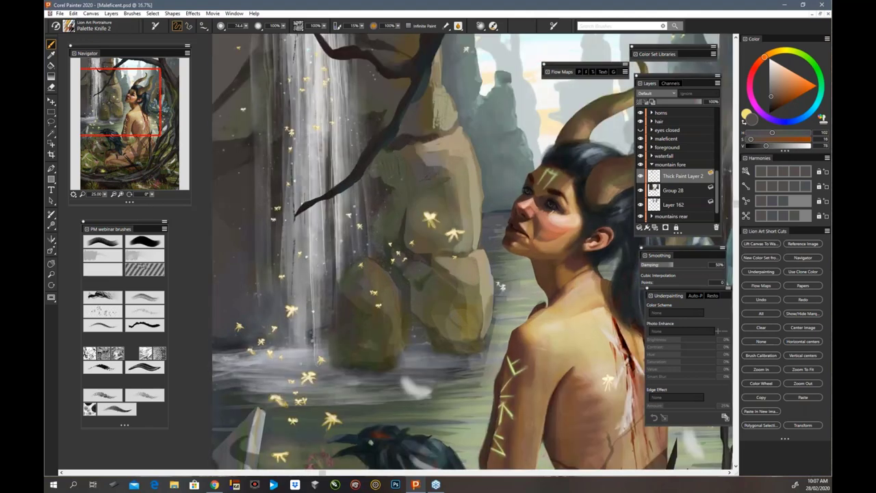
key(ctrl+minus)
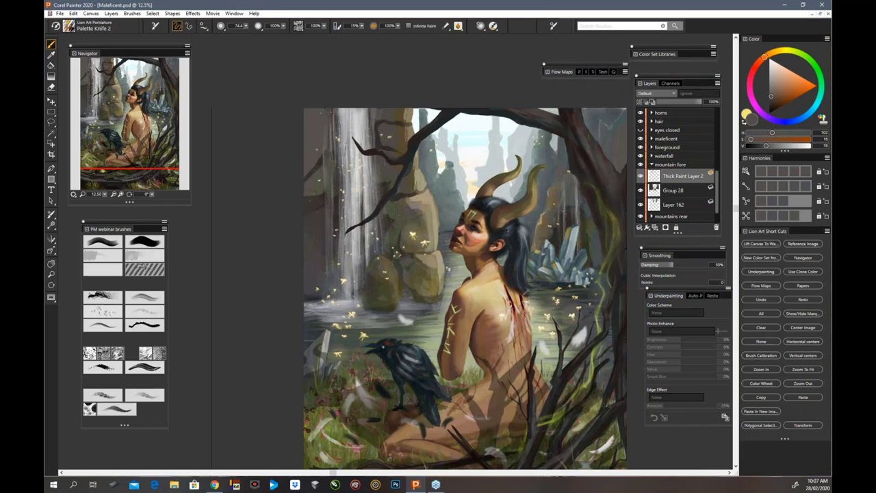
alt+click(378, 276)
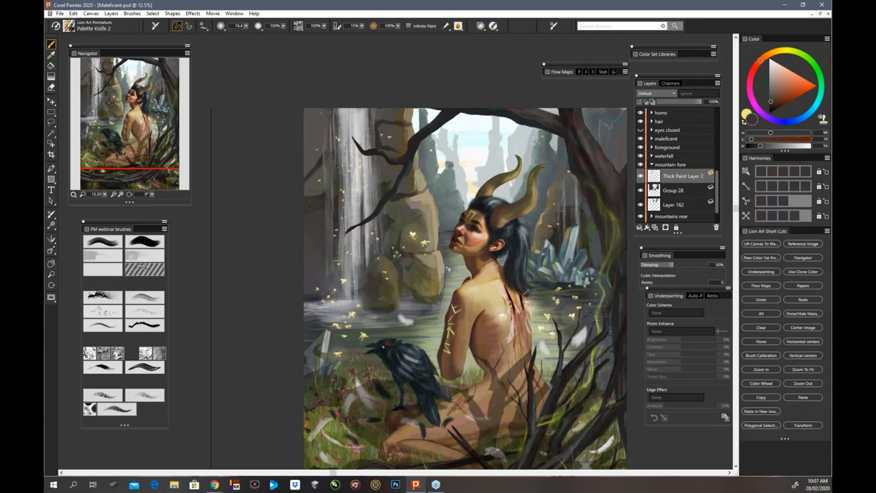
key(d)
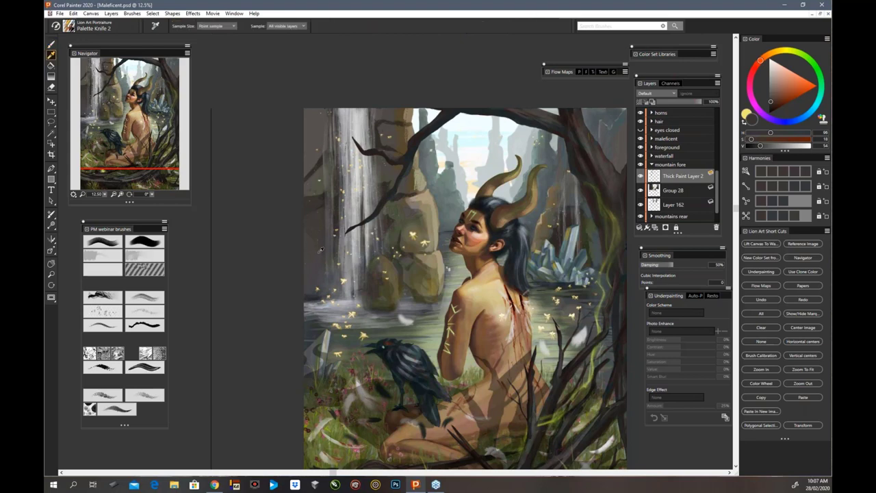
click(320, 250)
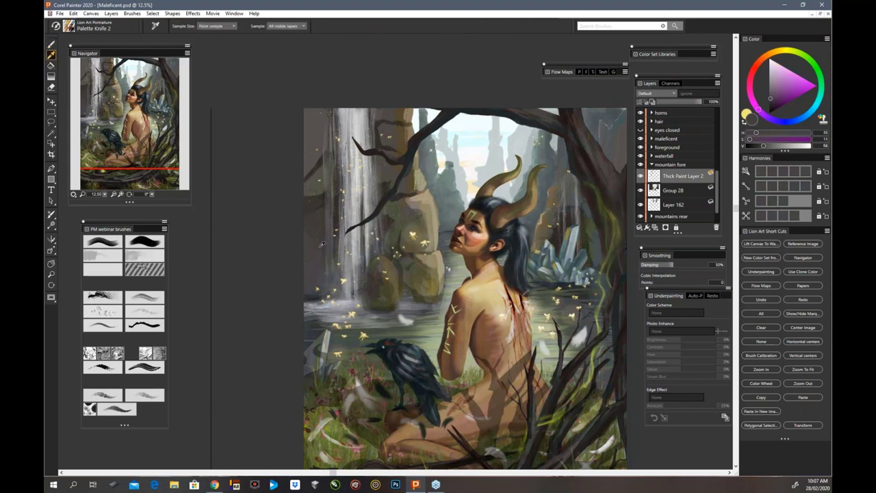
key(b)
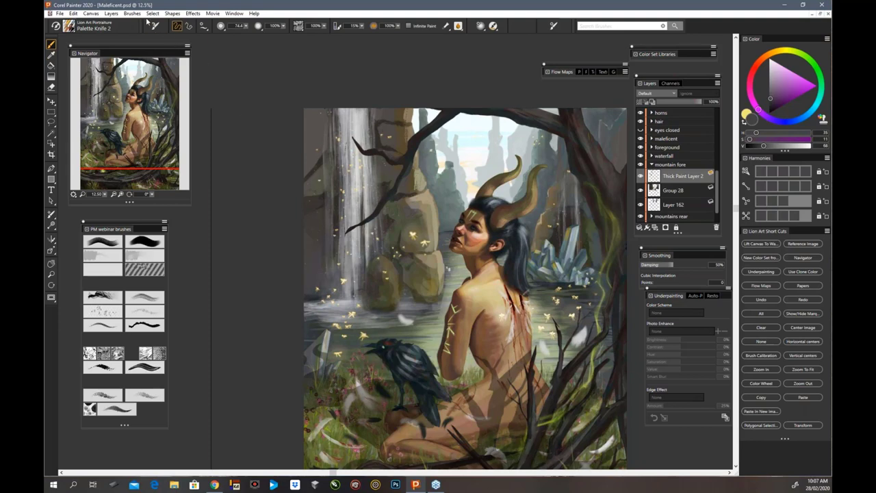
click(91, 14)
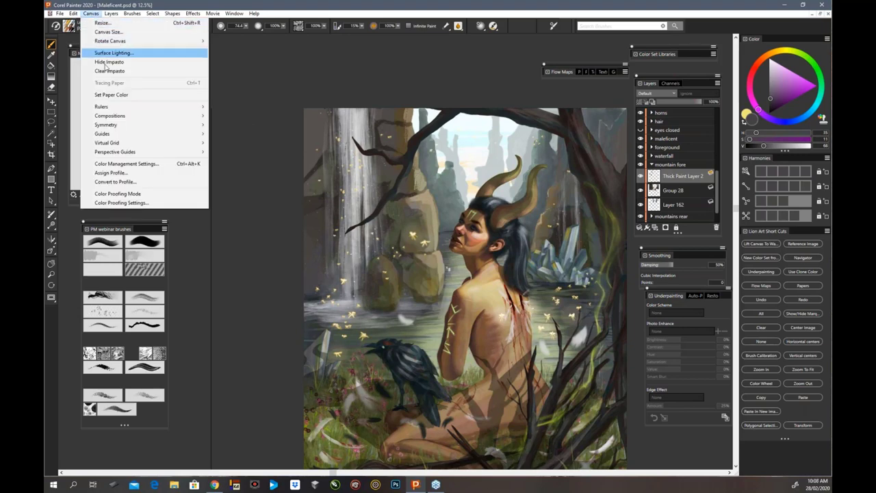
mouse_move(151, 137)
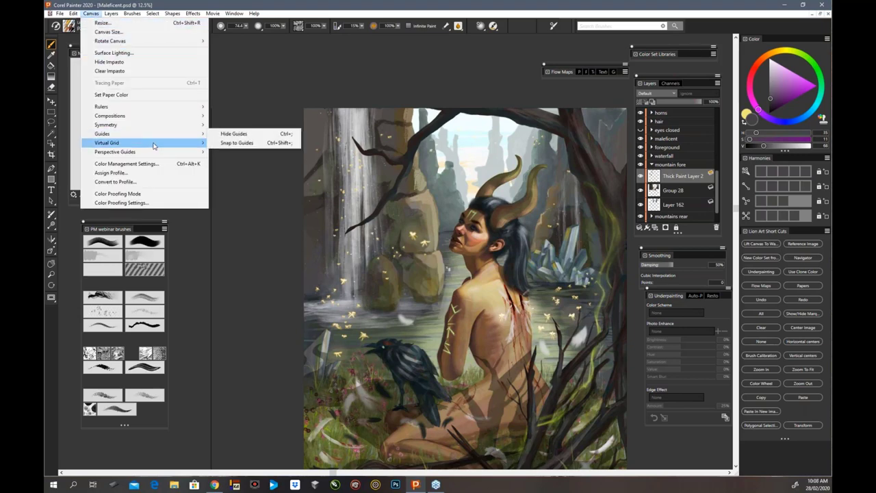
mouse_move(157, 154)
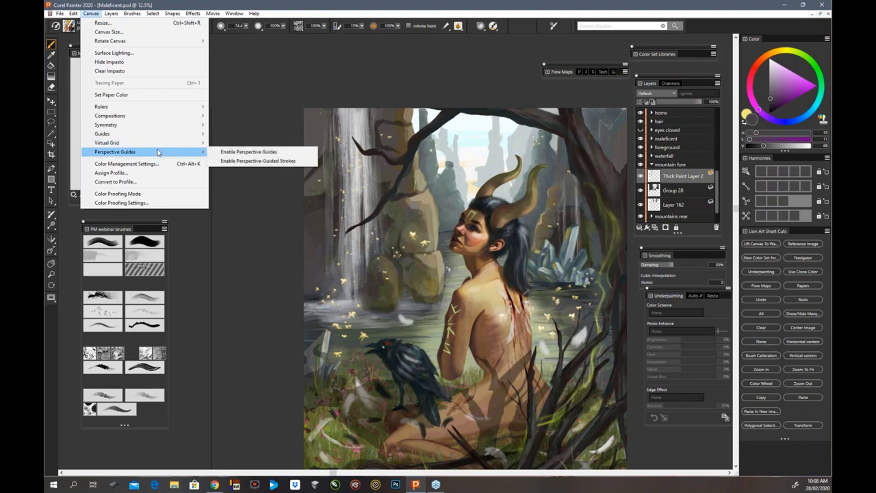
mouse_move(153, 122)
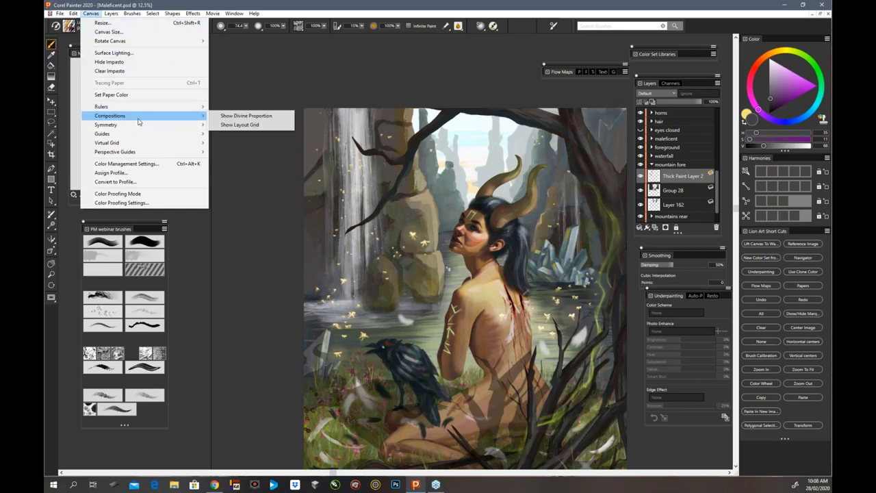
click(261, 117)
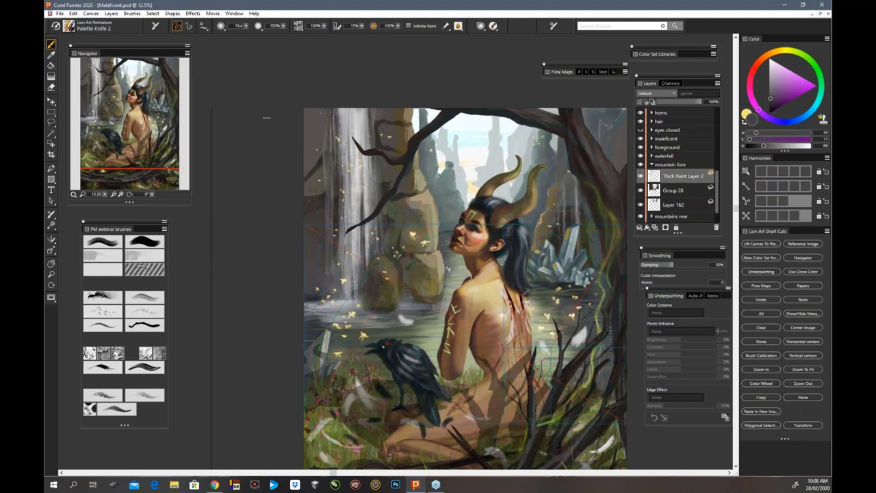
key(ctrl+minus)
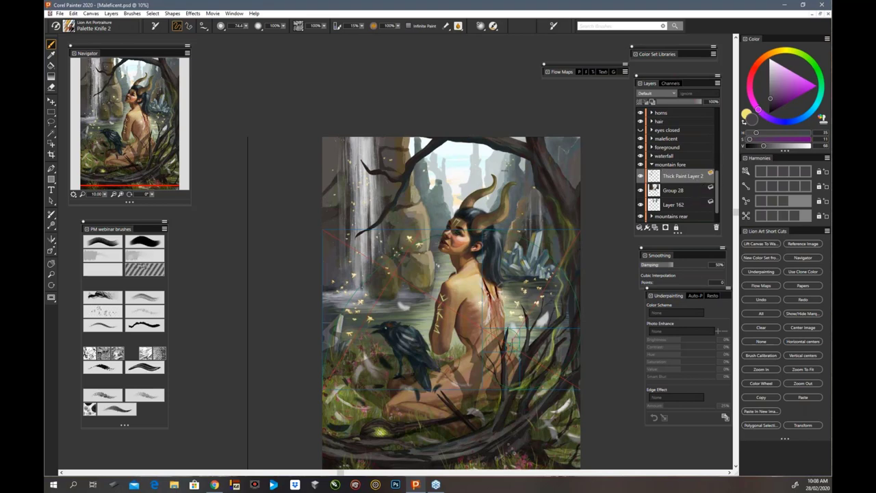
click(91, 14)
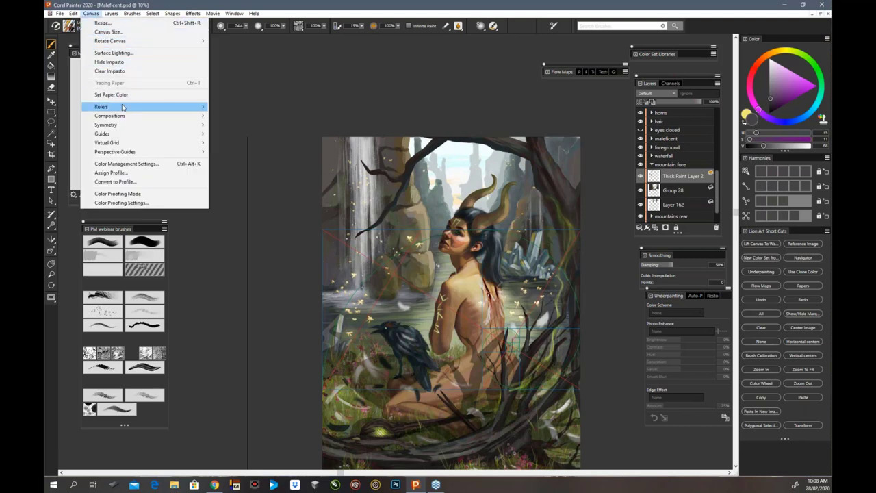
mouse_move(124, 107)
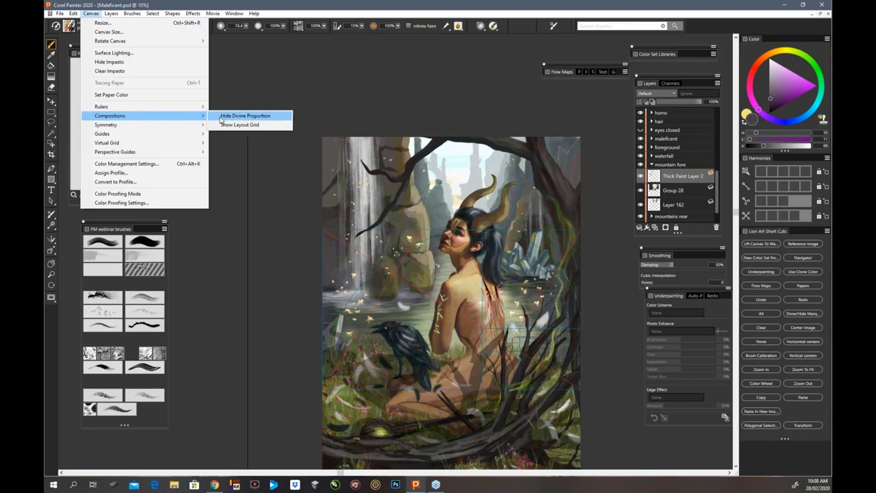
click(217, 116)
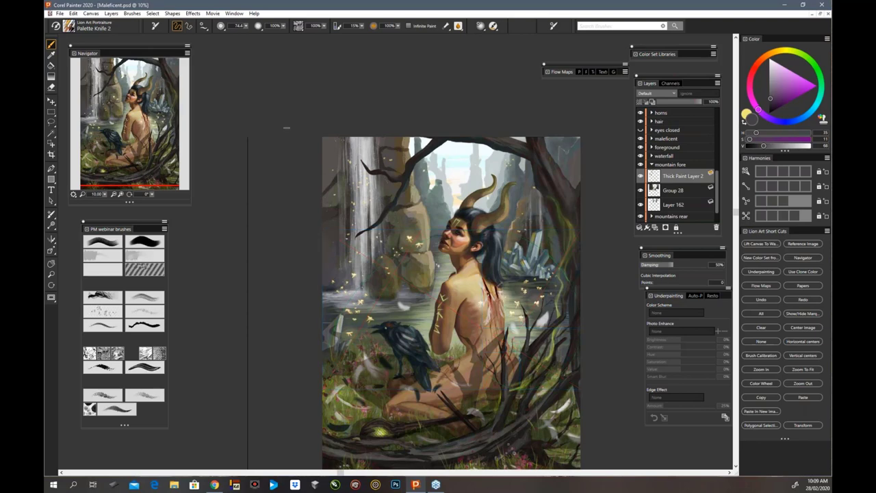
key(ctrl+plus)
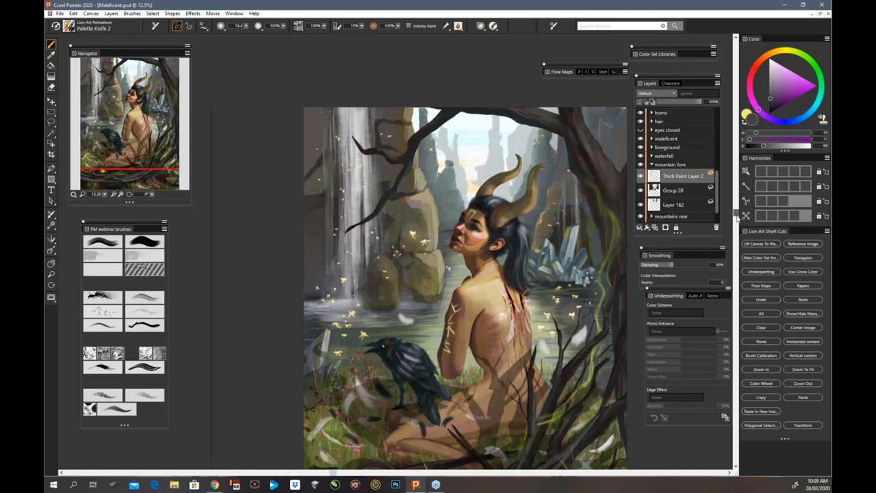
drag(736, 217, 736, 244)
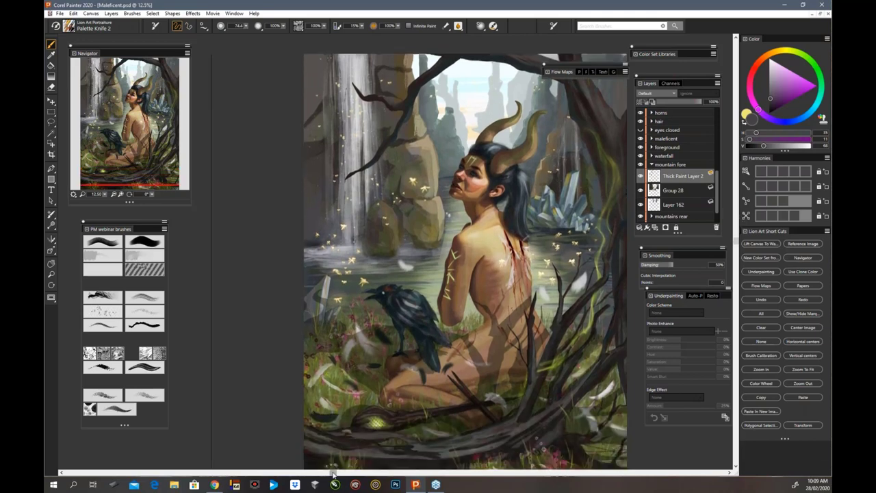
drag(335, 473, 373, 473)
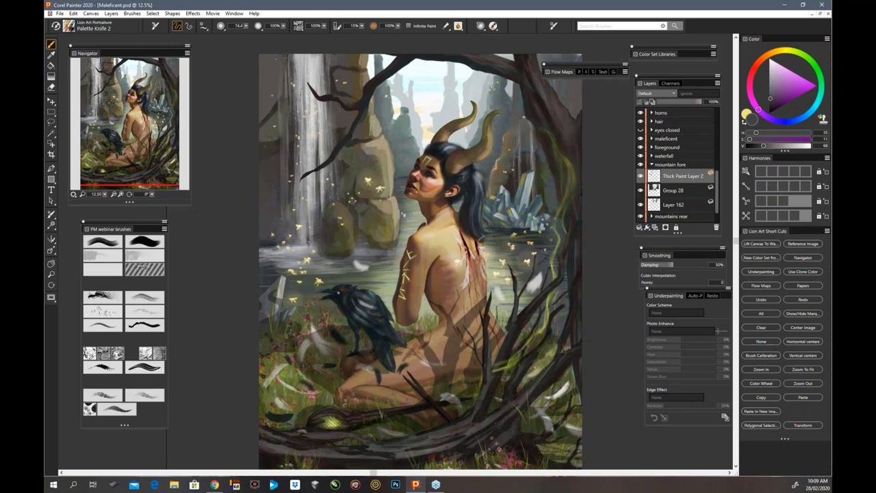
key(ctrl+plus)
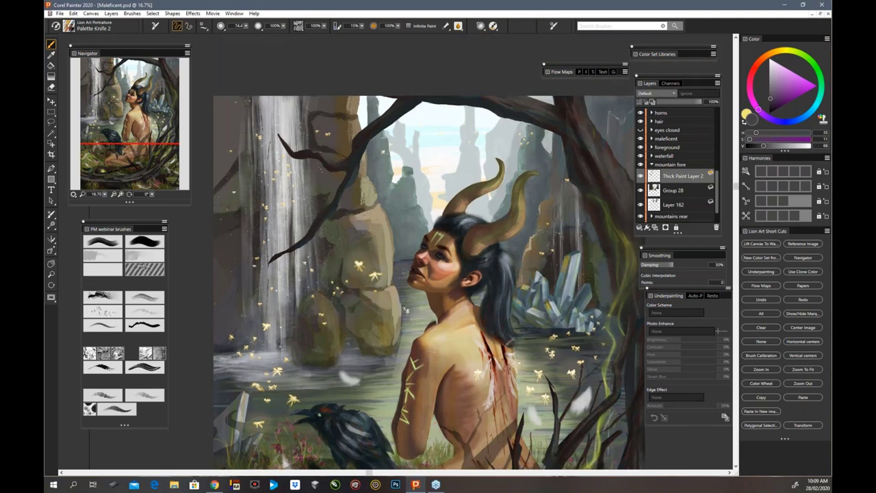
Sample a dark brownish orange, then a lighter rock colour, from the painting
alt+click(404, 310)
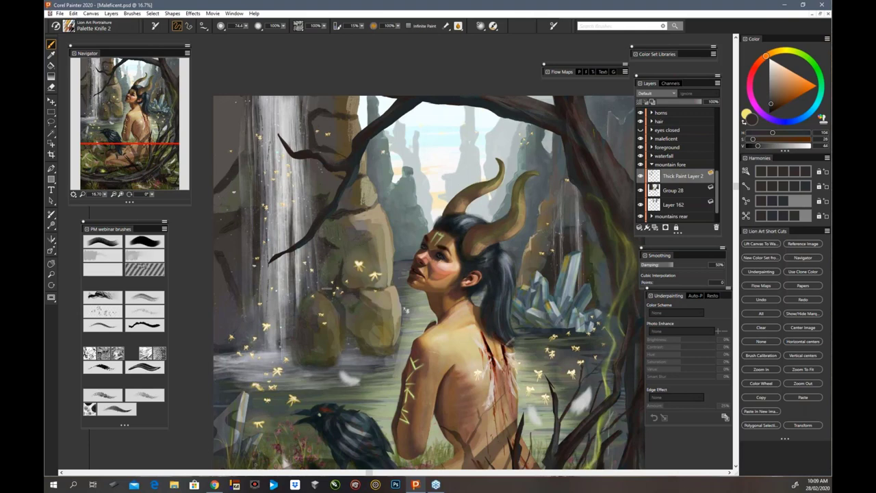
key(d)
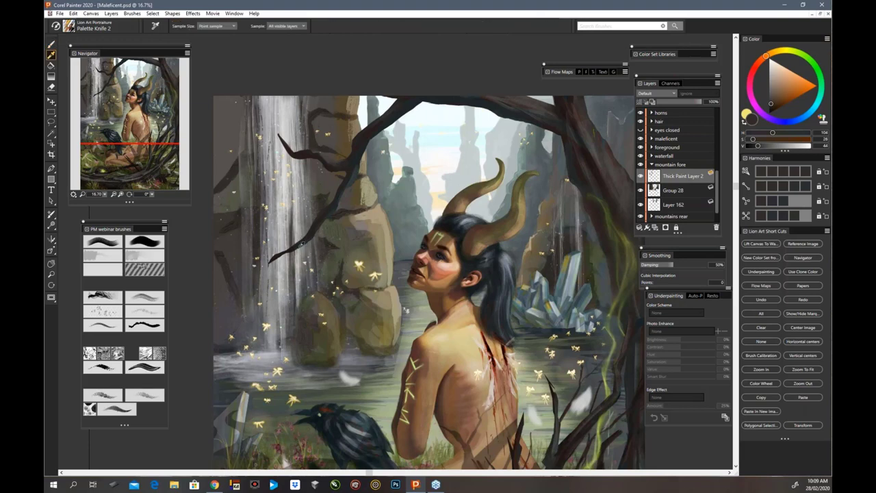
click(302, 250)
click(301, 256)
key(b)
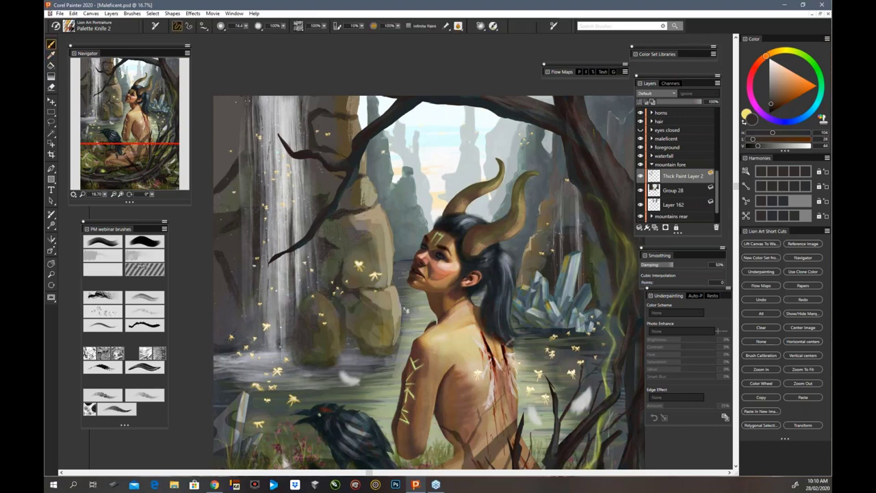
Pick a pale greyish tone, then settle on a dark blue from the painting as the colour
key(d)
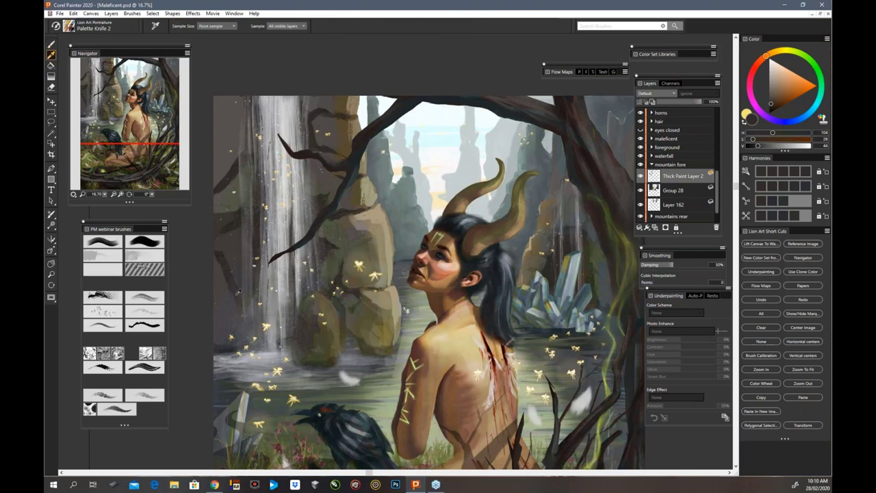
click(228, 291)
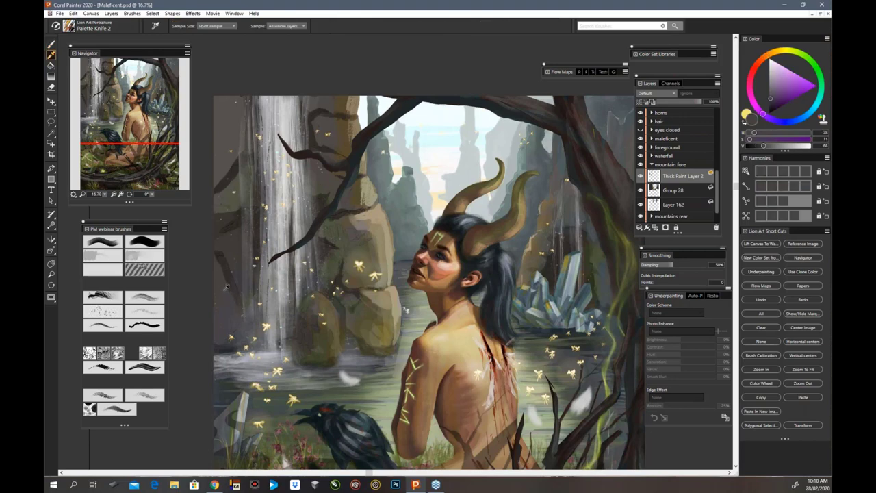
key(b)
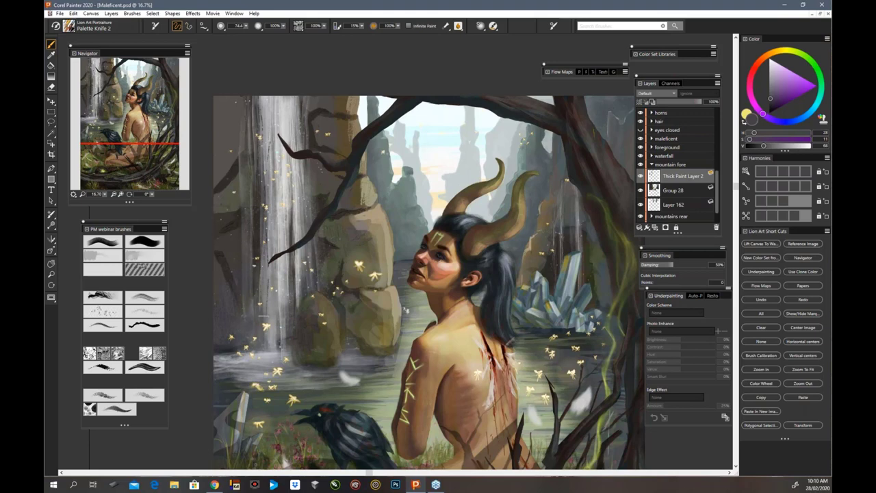
key(d)
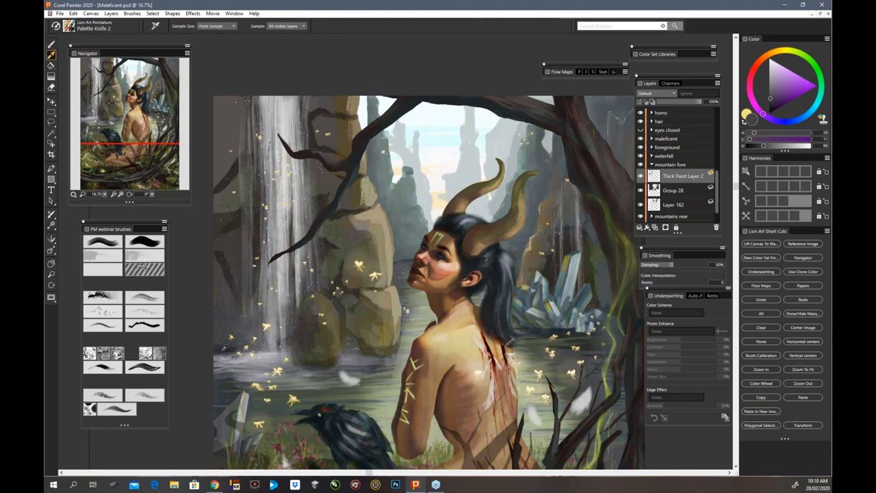
click(223, 349)
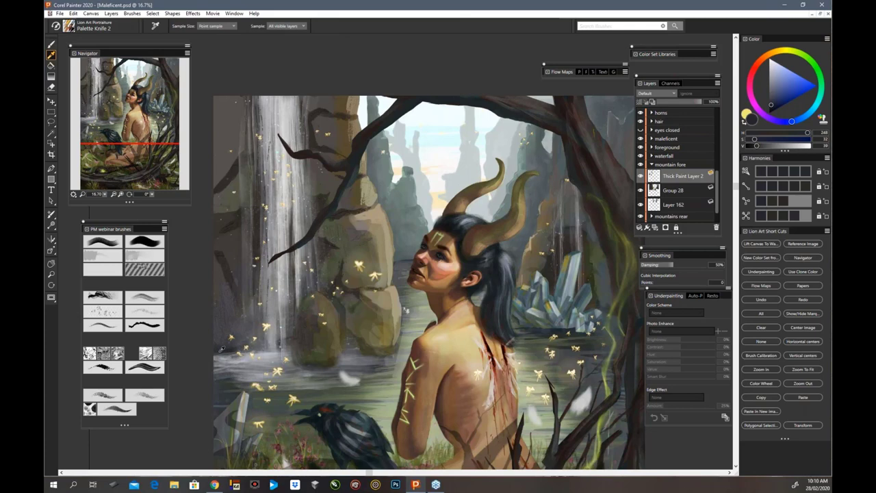
key(b)
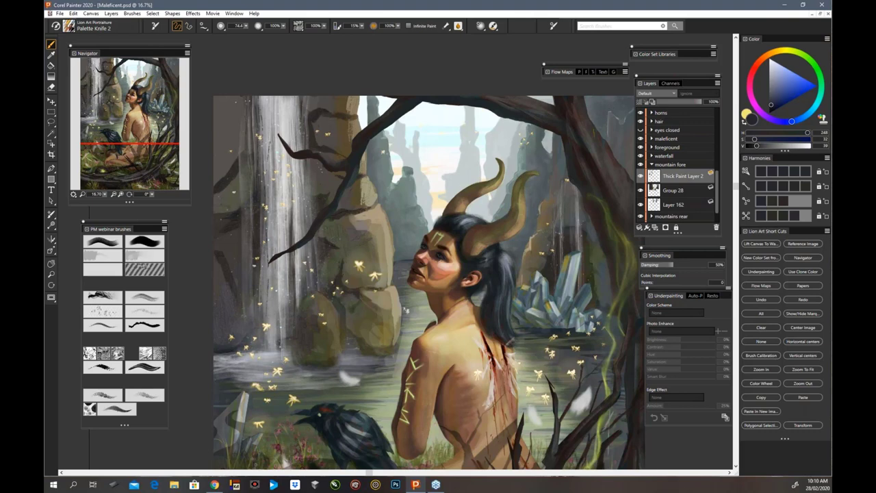
Sample brown-orange, olive-yellow and orange tones from the stacked rocks for the palette knife
alt+click(337, 129)
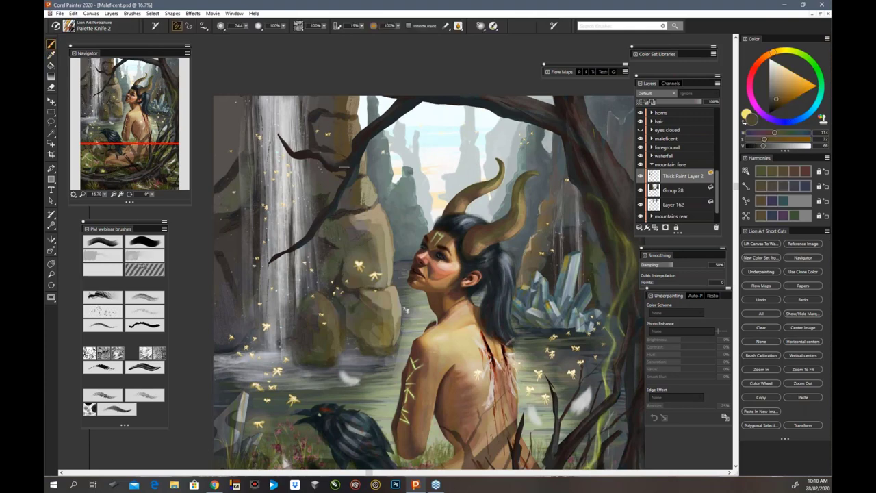
key(d)
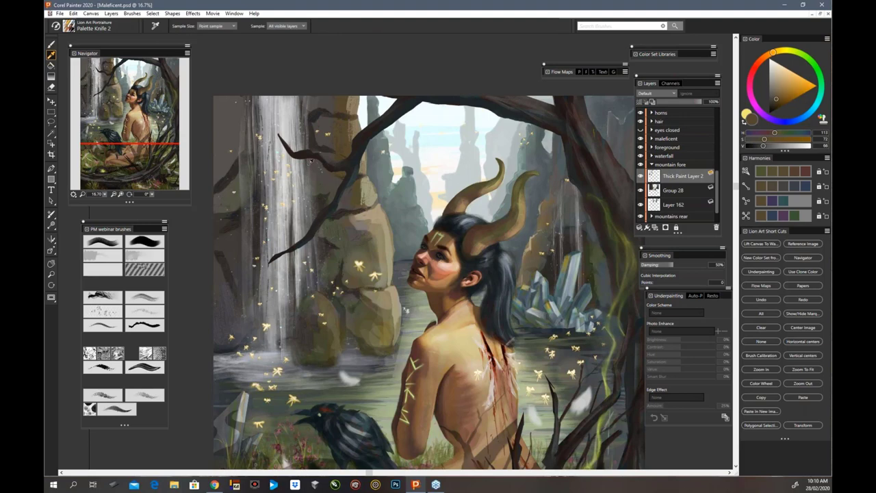
click(310, 162)
key(b)
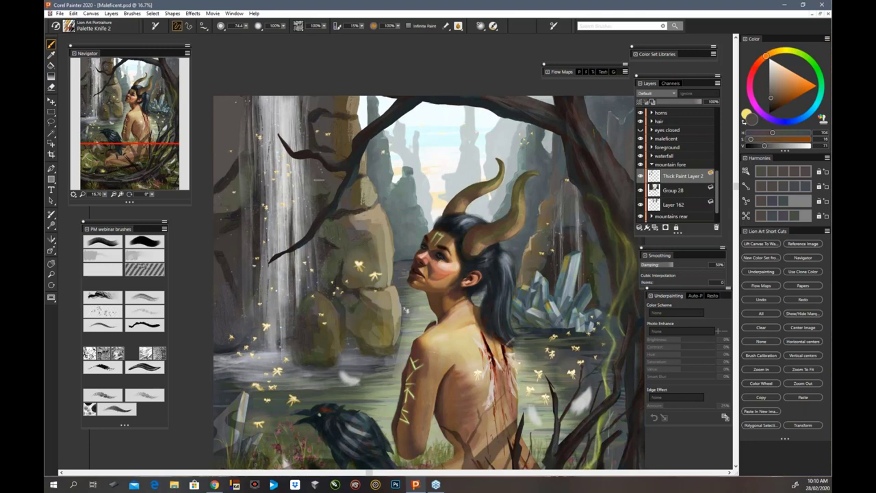
key(d)
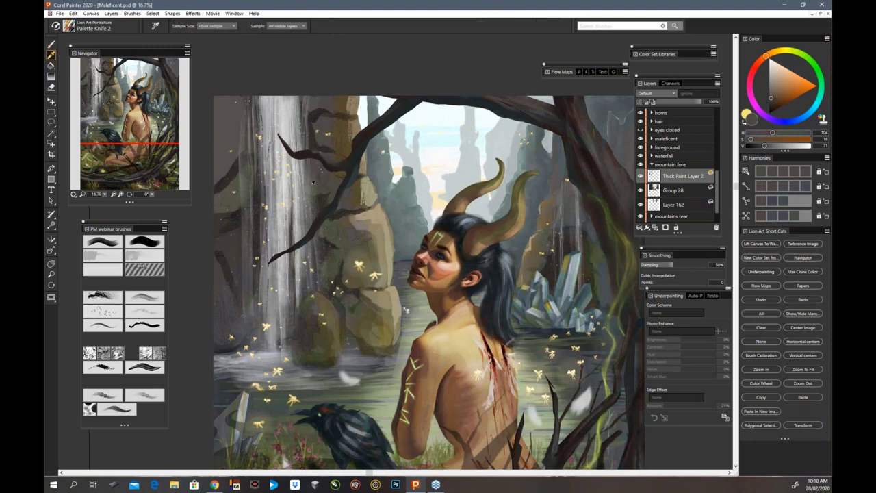
click(299, 178)
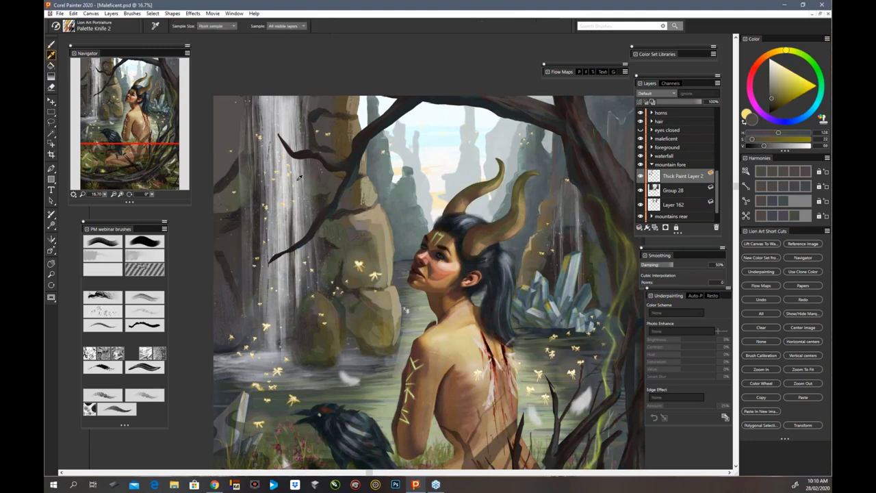
key(b)
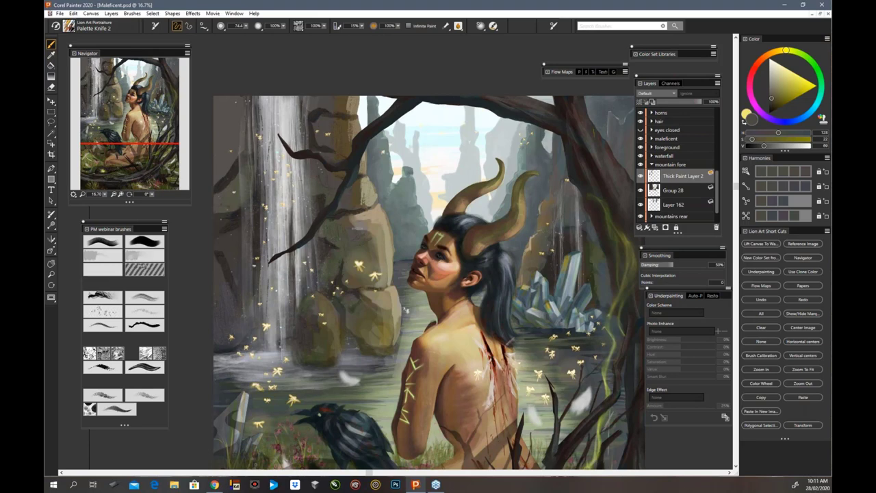
key(d)
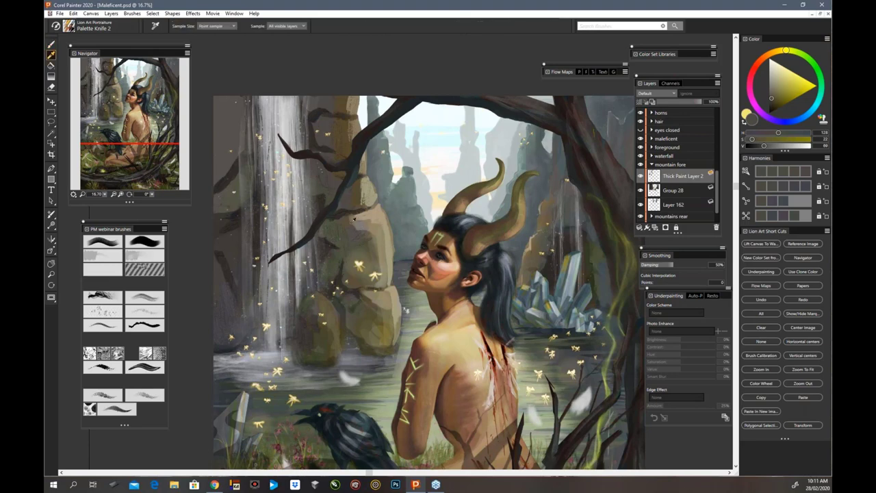
click(354, 226)
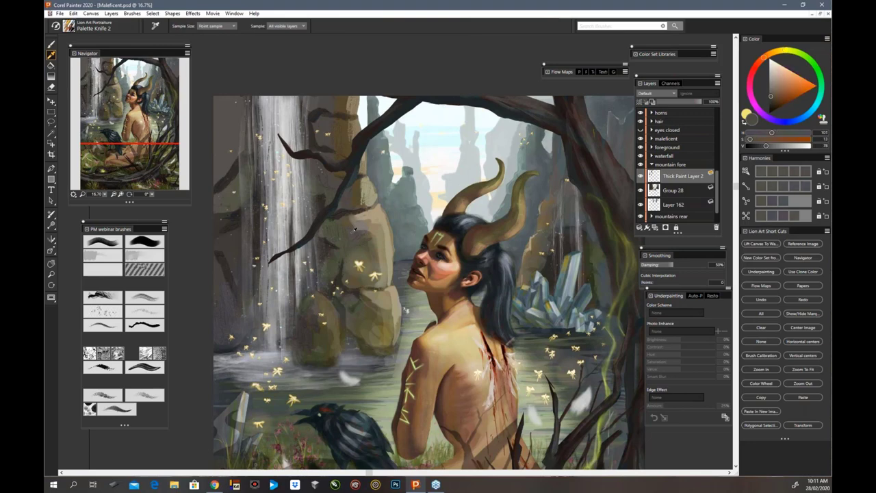
key(b)
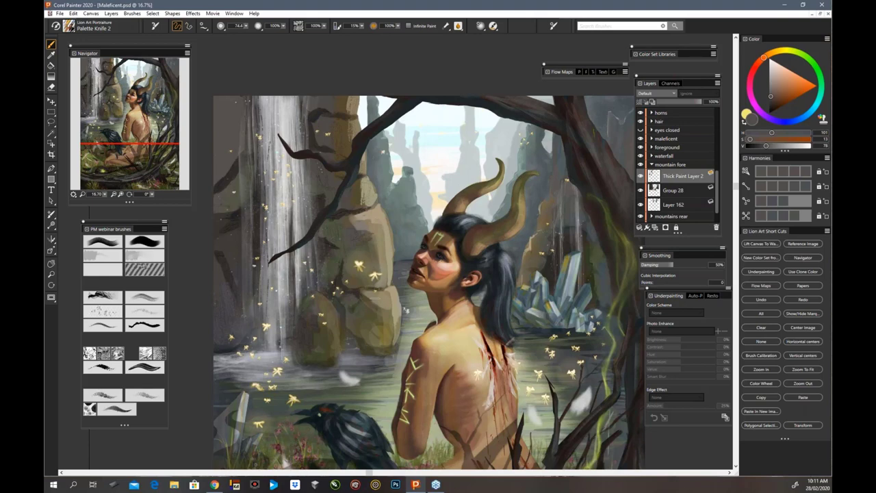
Dab light muted yellow-olive strokes onto the rock beside the figure, then sample another rock colour
key(d)
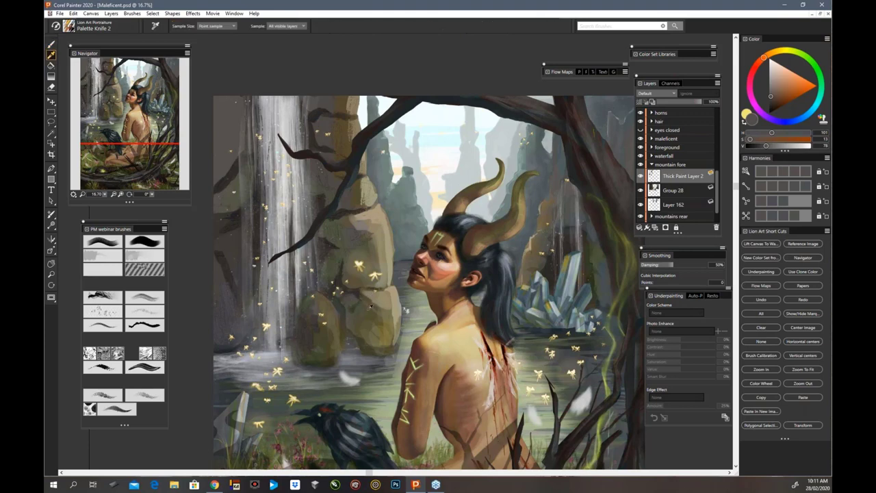
click(370, 299)
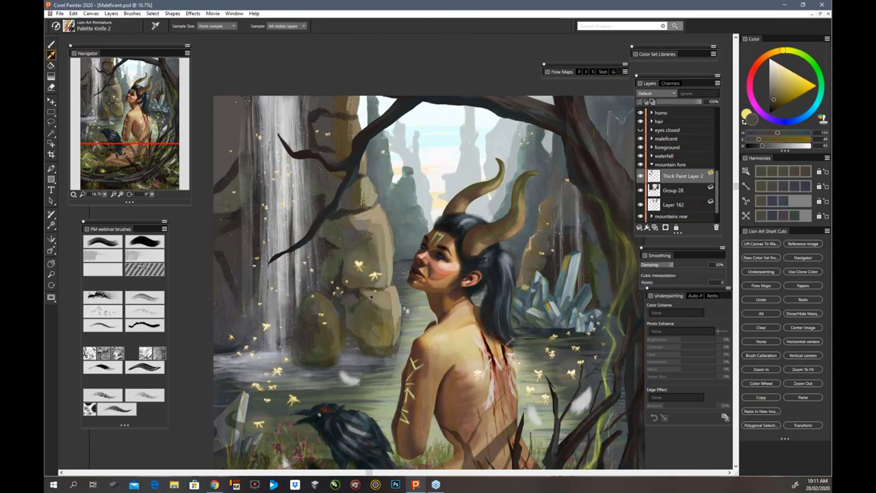
key(b)
mouse_move(371, 316)
mouse_down()
mouse_move(381, 317)
mouse_move(361, 322)
mouse_up()
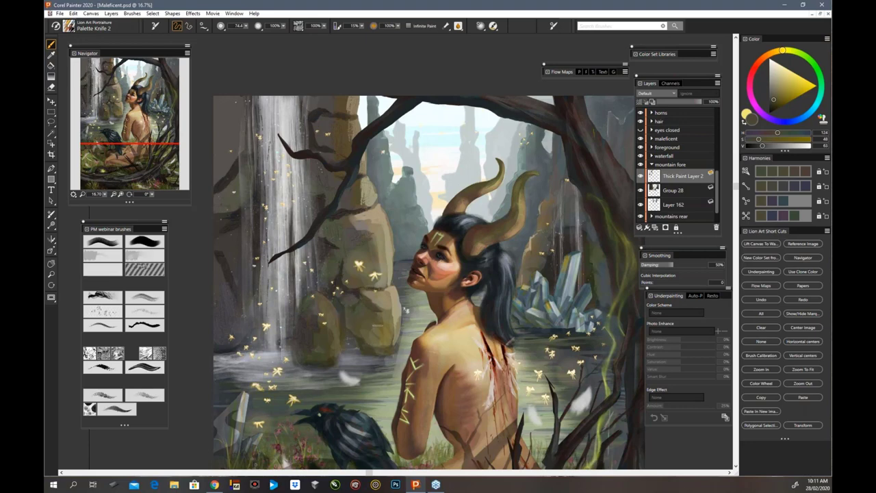
key(d)
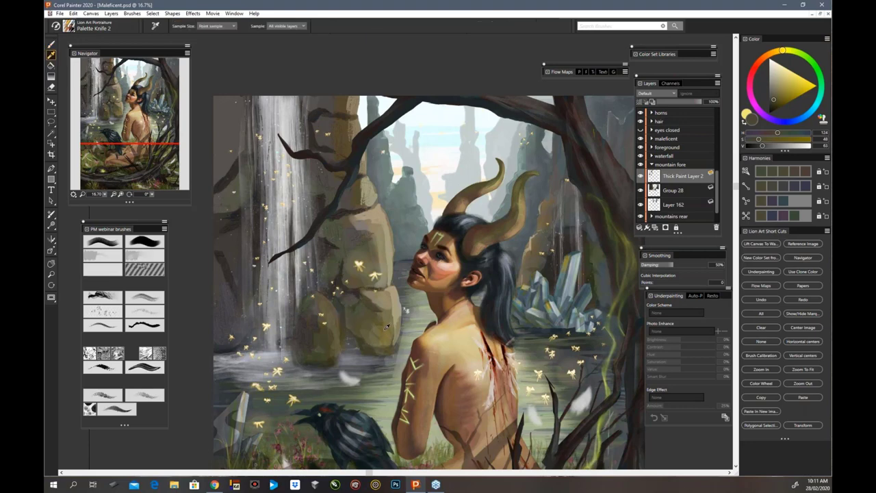
click(387, 326)
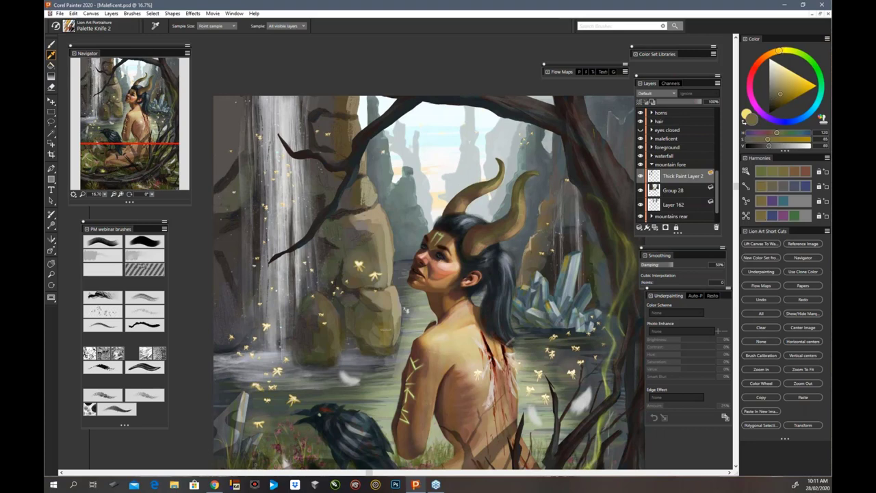
key(b)
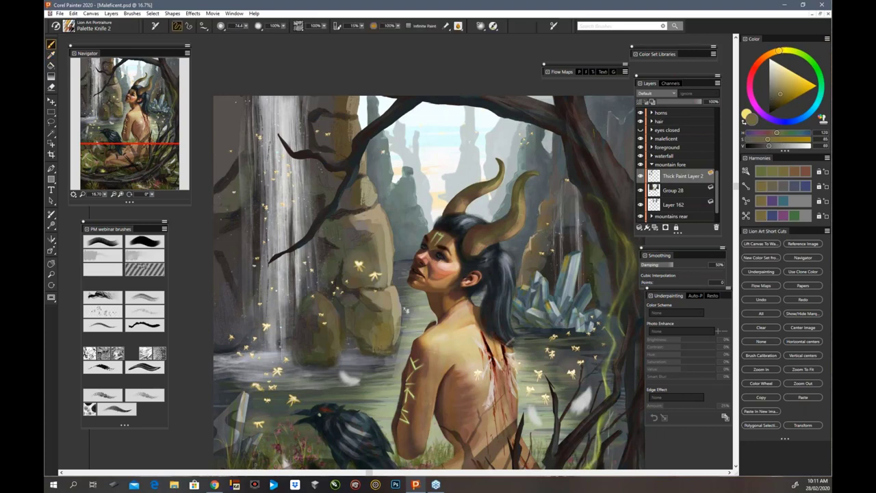
key(d)
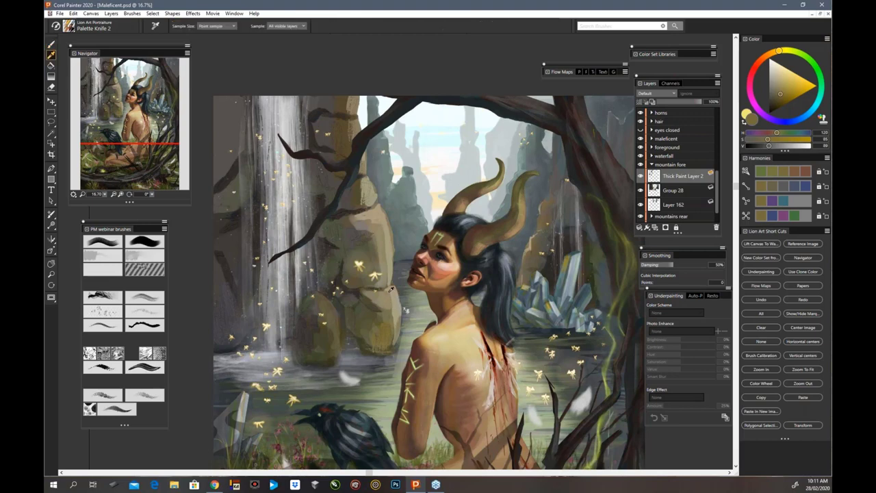
Paint short light palette-knife strokes up the lit rock in a lighter sampled tone
click(406, 310)
key(b)
drag(386, 290, 392, 328)
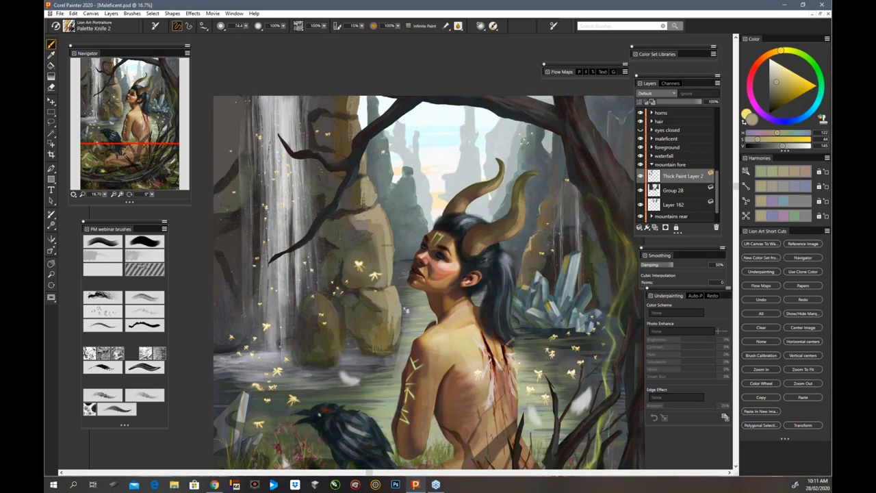
drag(387, 235, 386, 258)
Alt-sample dark brown, paler, warmer and darker yellow-green tones from the lower boulder
alt+click(312, 316)
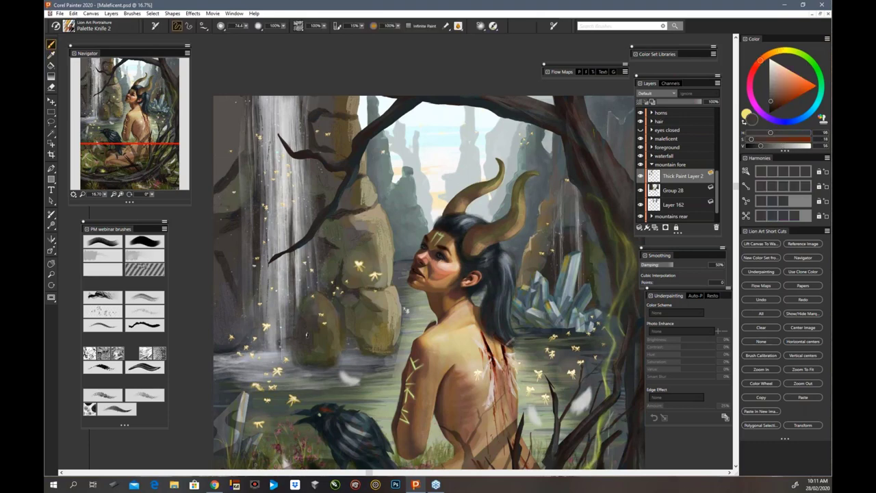
key(alt)
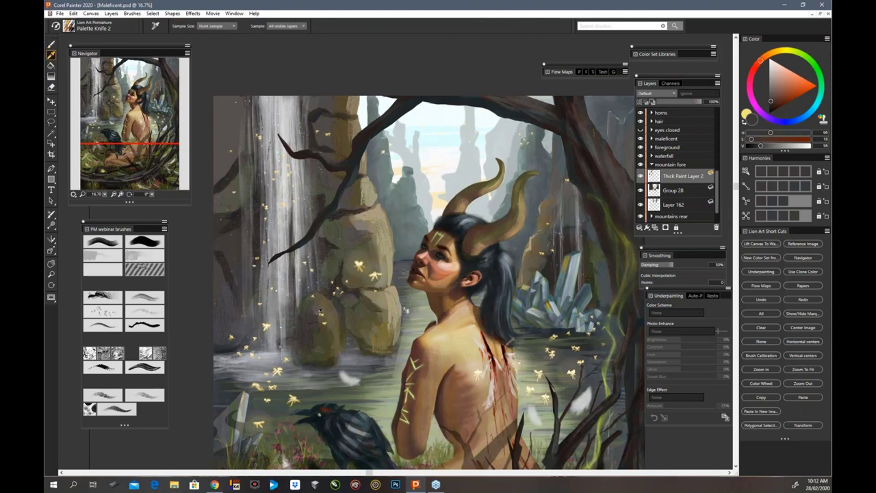
alt+click(318, 309)
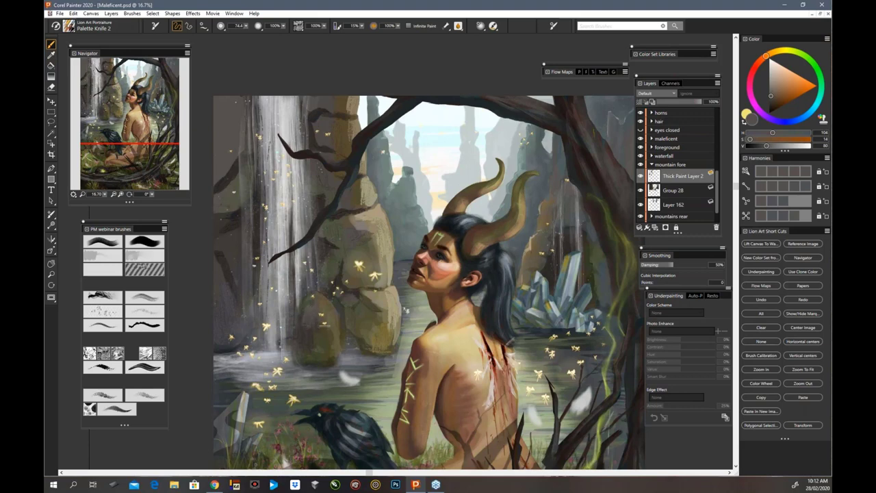
key(alt)
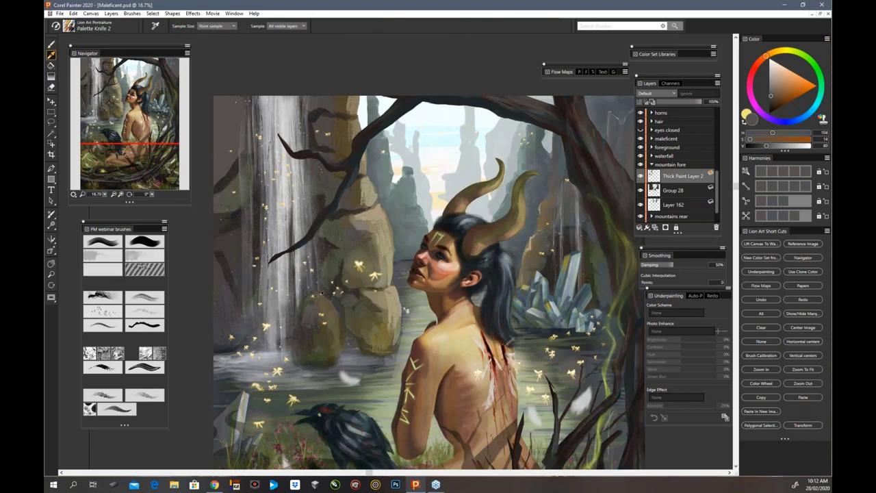
click(321, 293)
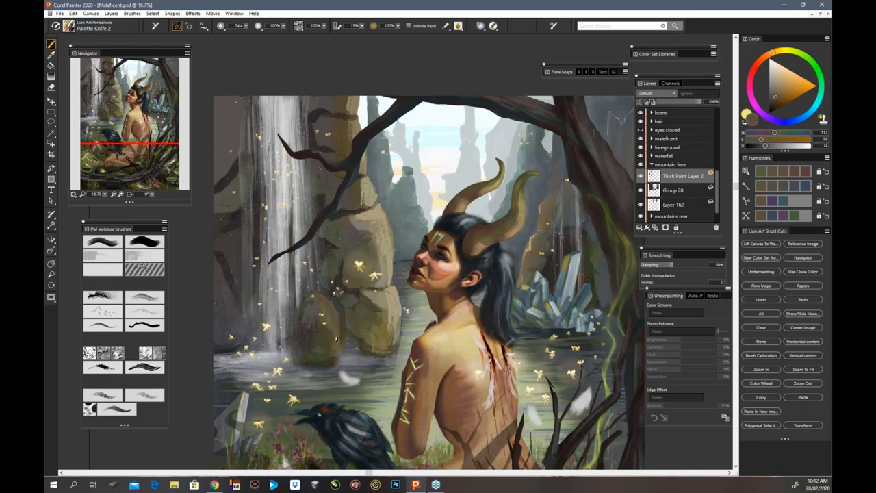
key(alt)
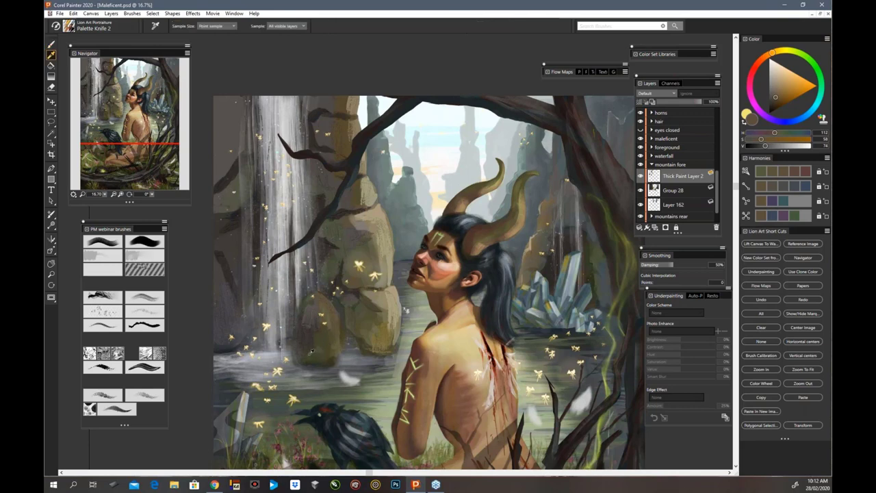
alt+click(308, 349)
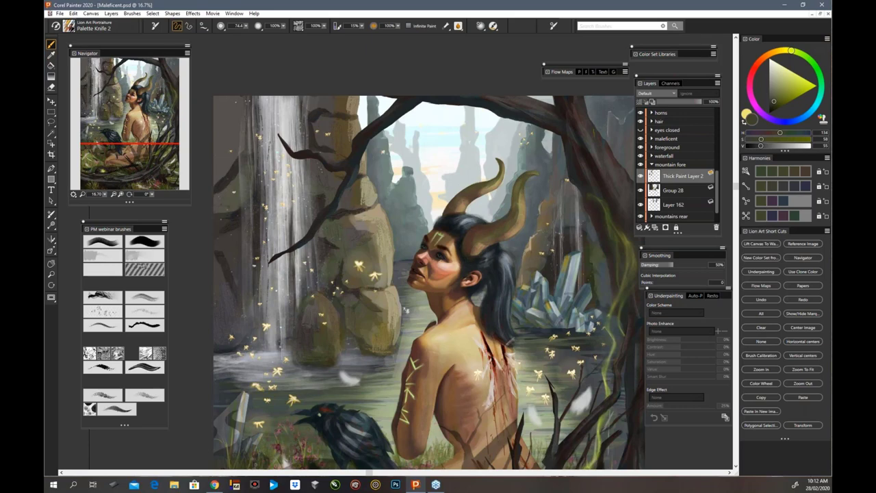
Sample a dull orange-brown, then a pale muted beige, with Palette Knife 2 ready
key(d)
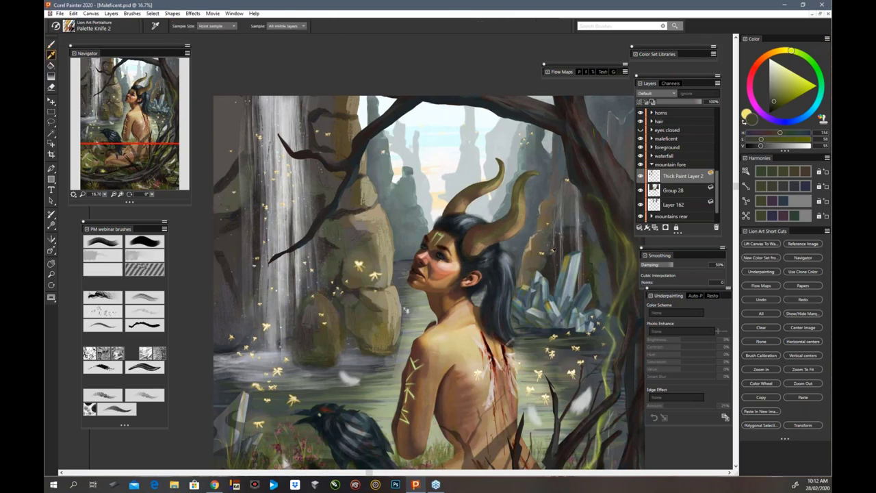
click(554, 232)
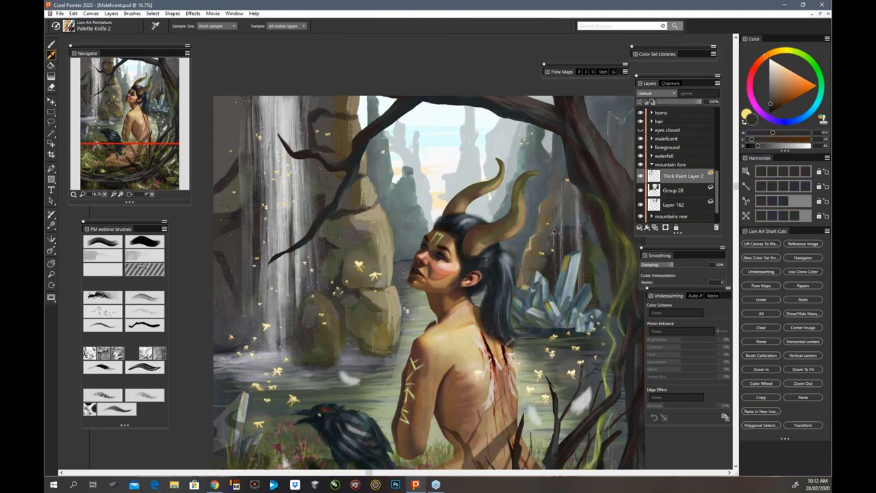
key(b)
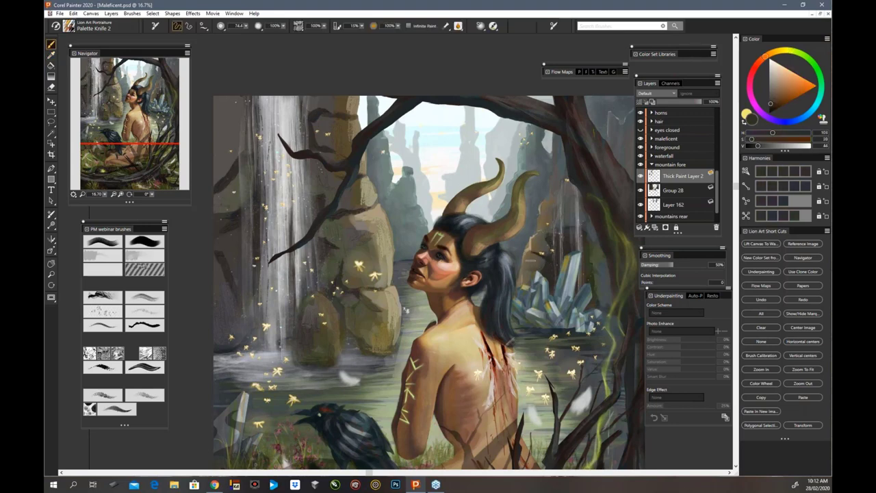
key(d)
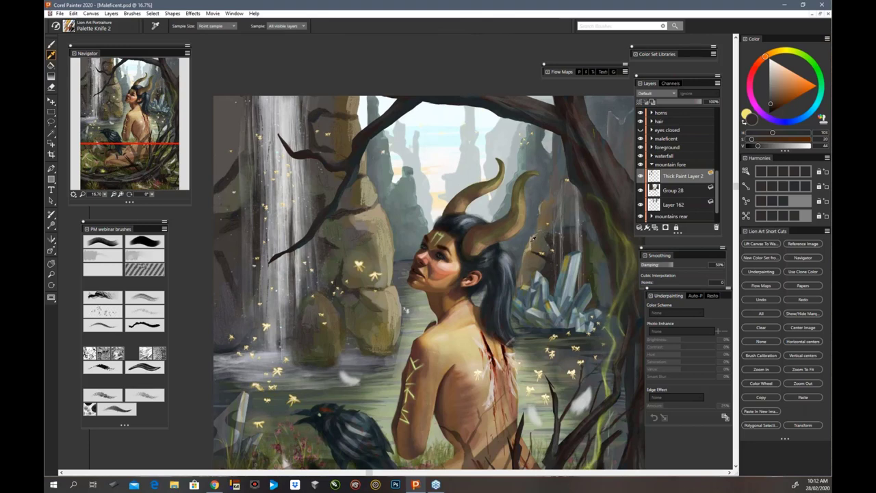
click(532, 237)
key(b)
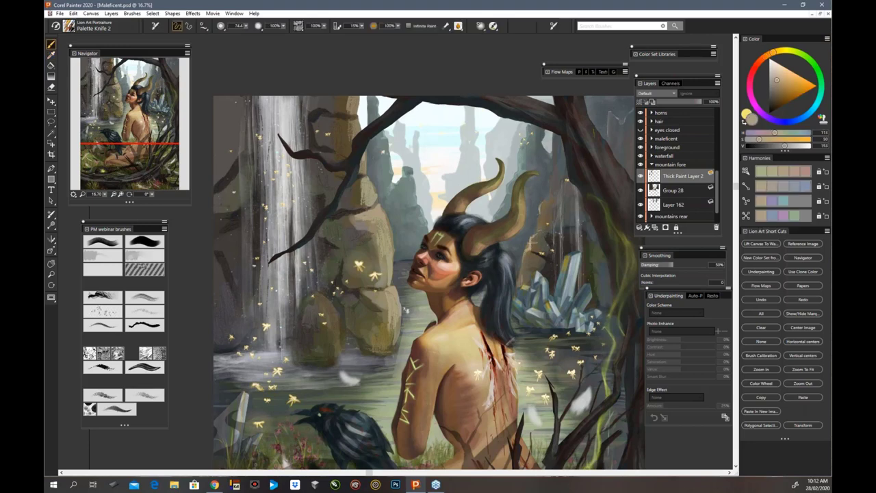